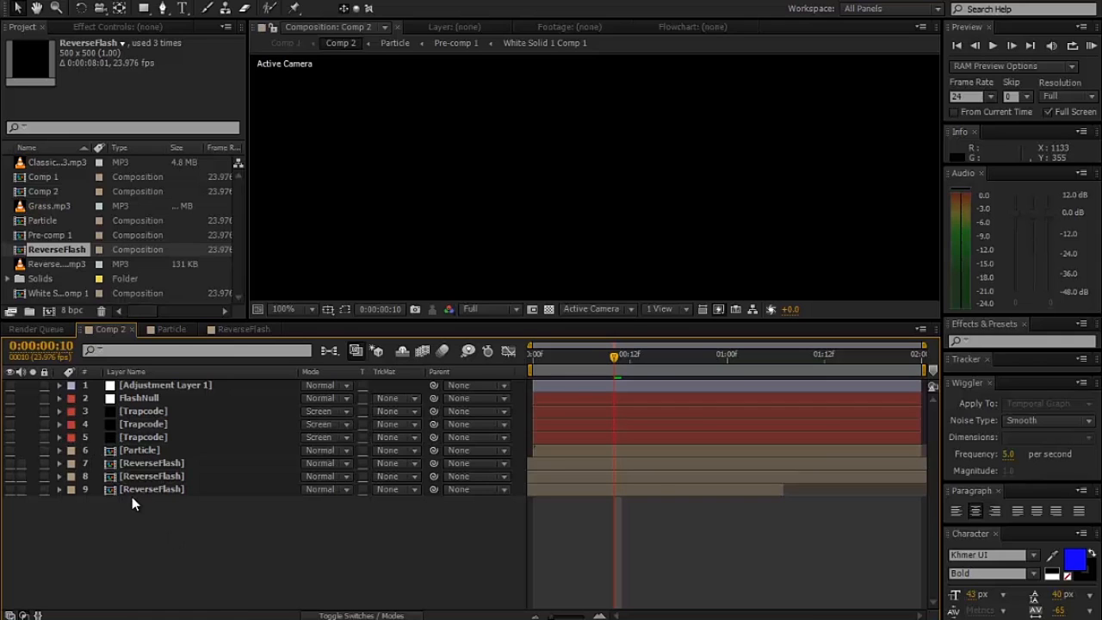
- Open the Particle composition and scrub through its first second to examine the animated dots up close
click(172, 328)
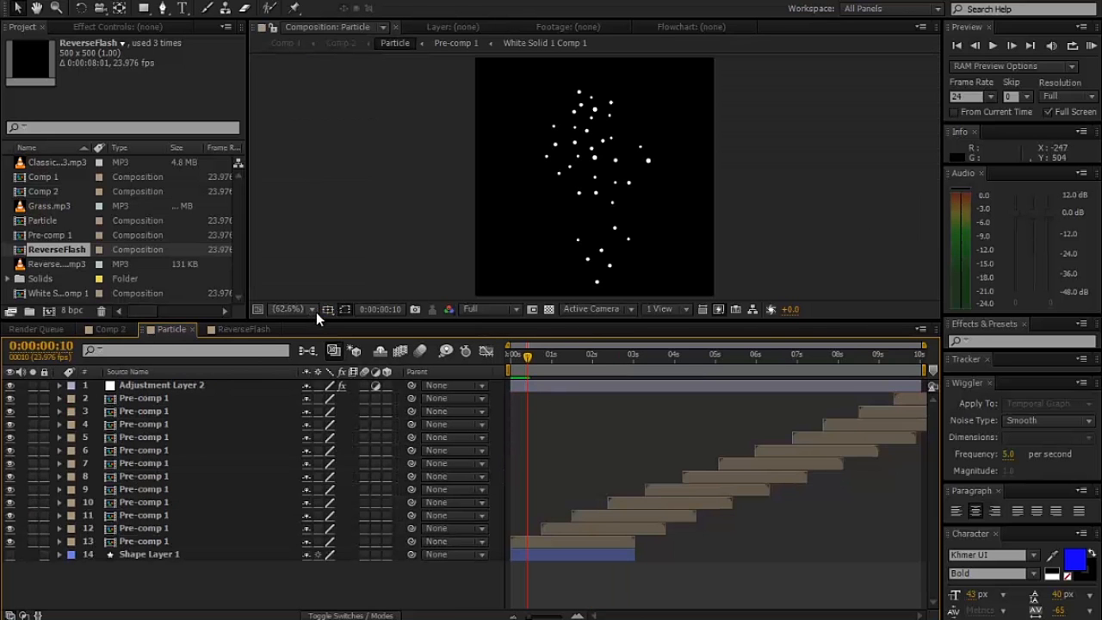
drag(318, 319, 311, 360)
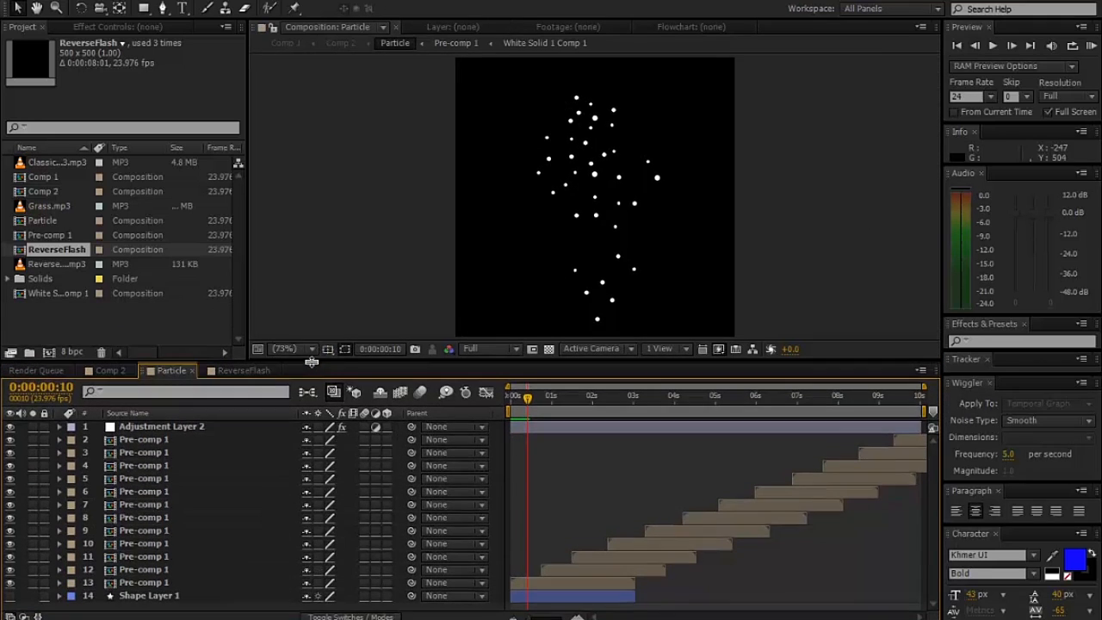
click(507, 396)
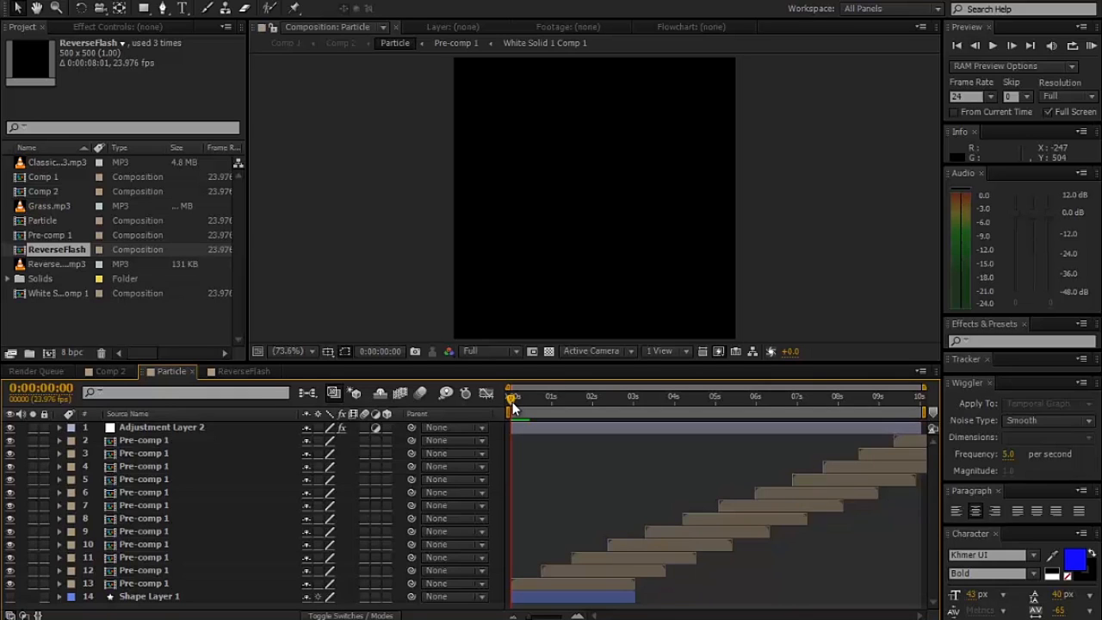
drag(512, 406, 532, 408)
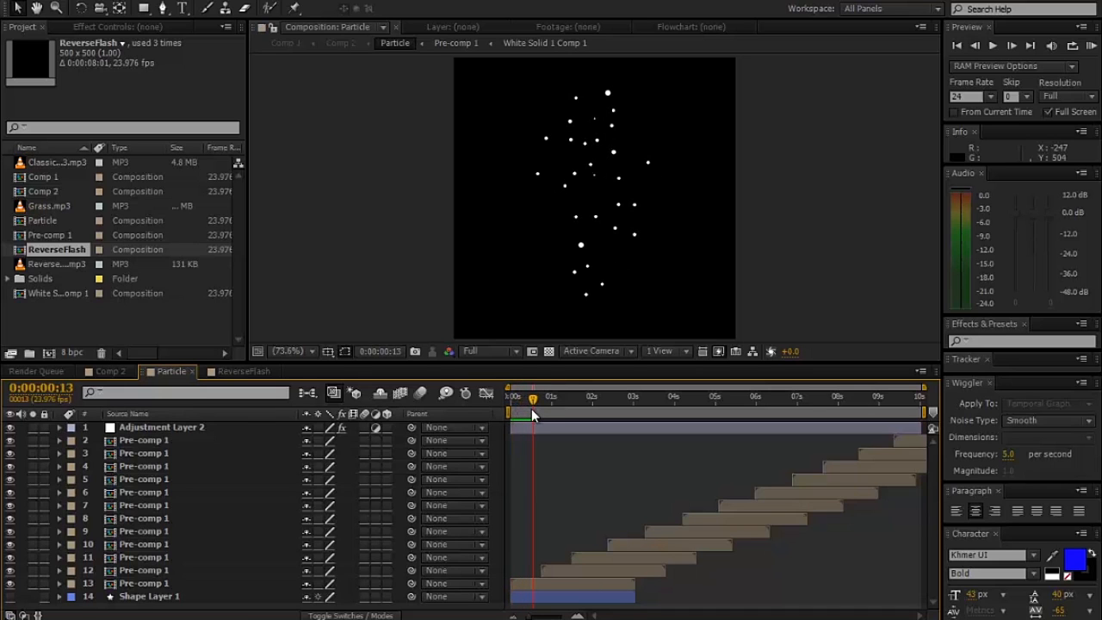
mouse_move(531, 408)
mouse_down()
mouse_move(744, 428)
mouse_move(536, 420)
mouse_up()
scroll(572, 266, up, 3)
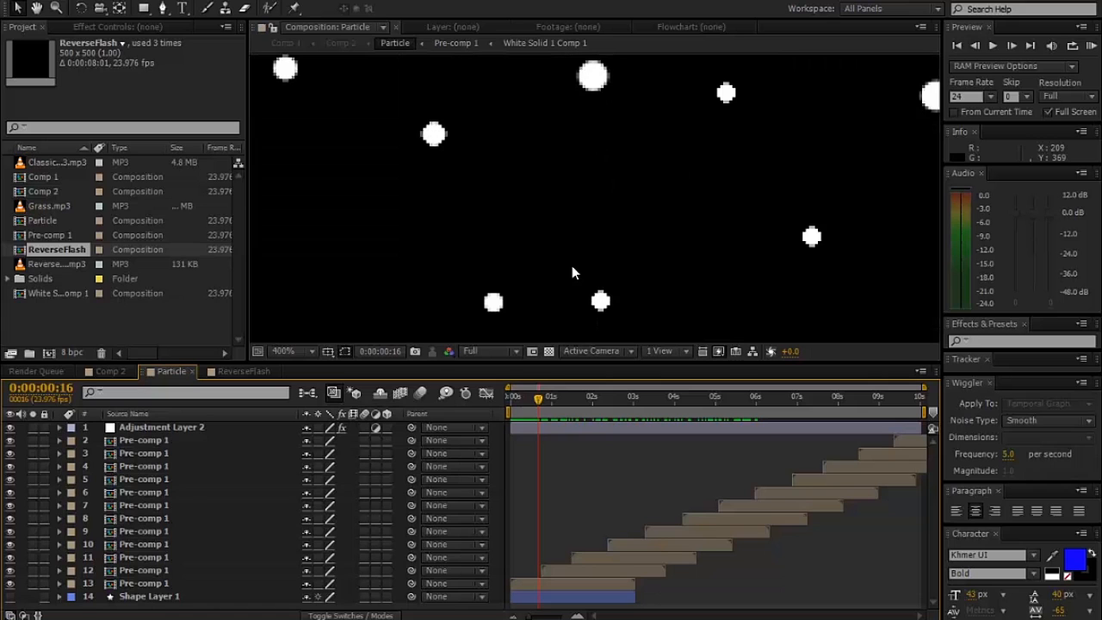
mouse_move(535, 405)
mouse_down()
mouse_move(519, 399)
mouse_move(545, 401)
mouse_up()
scroll(494, 241, down, 3)
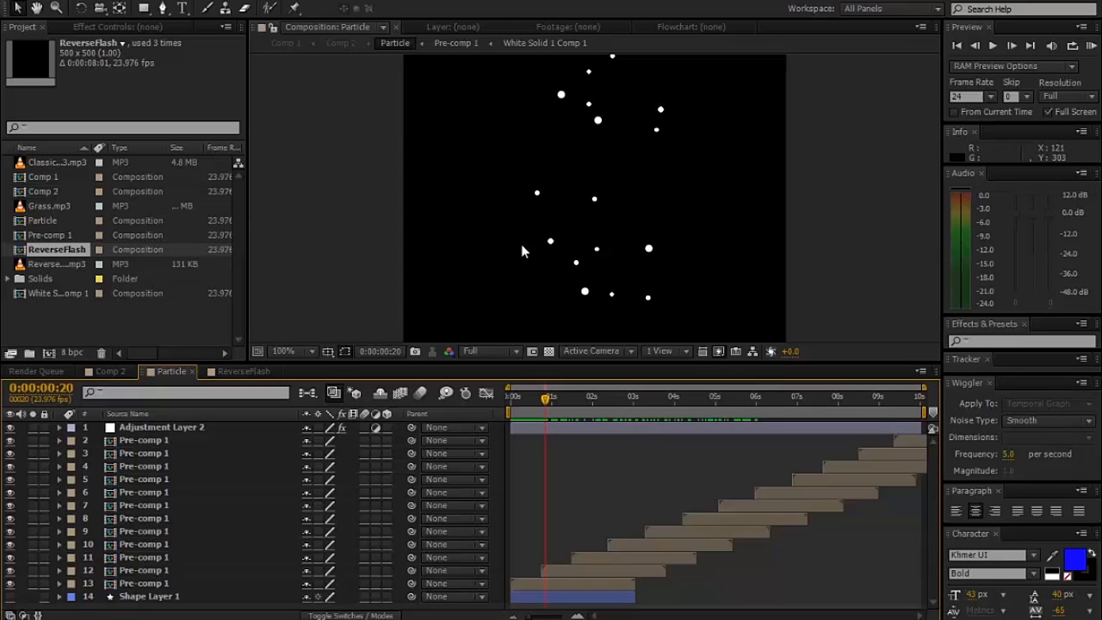
- Examine the Particle composition's full frame over the first three seconds of its staggered Pre-comp 1 layers, returning to the start
click(148, 468)
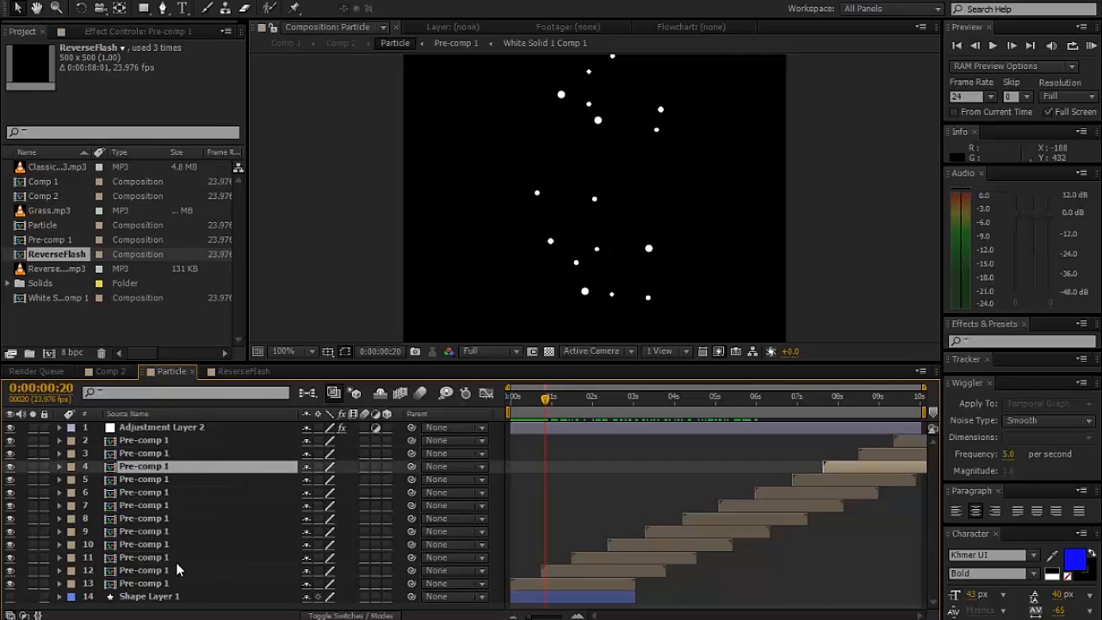
key(comma)
key(comma)
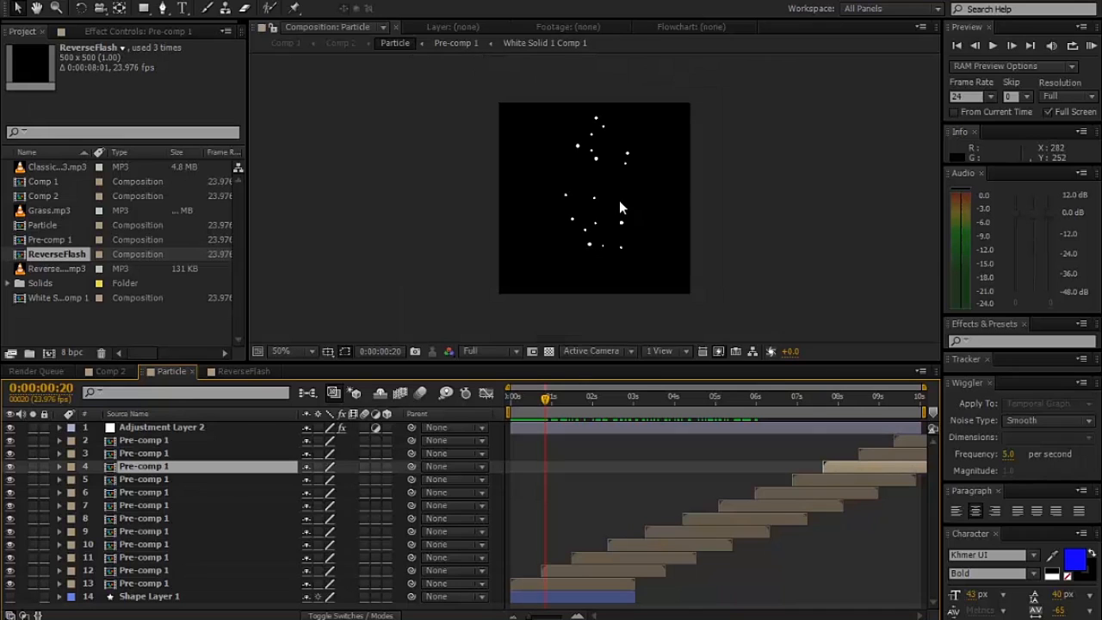
click(281, 348)
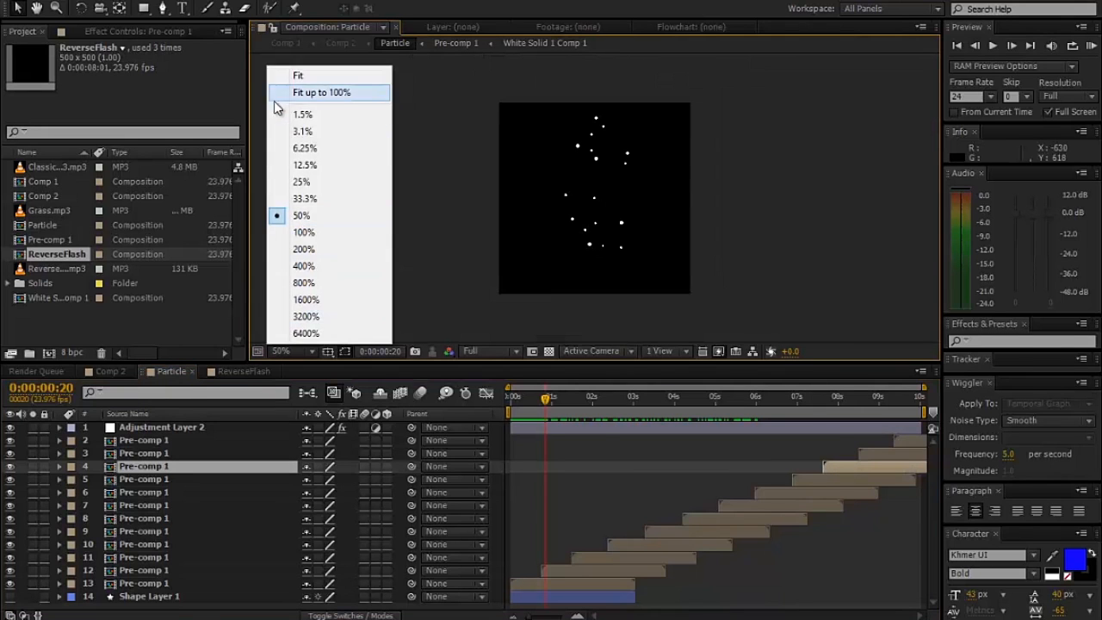
click(297, 75)
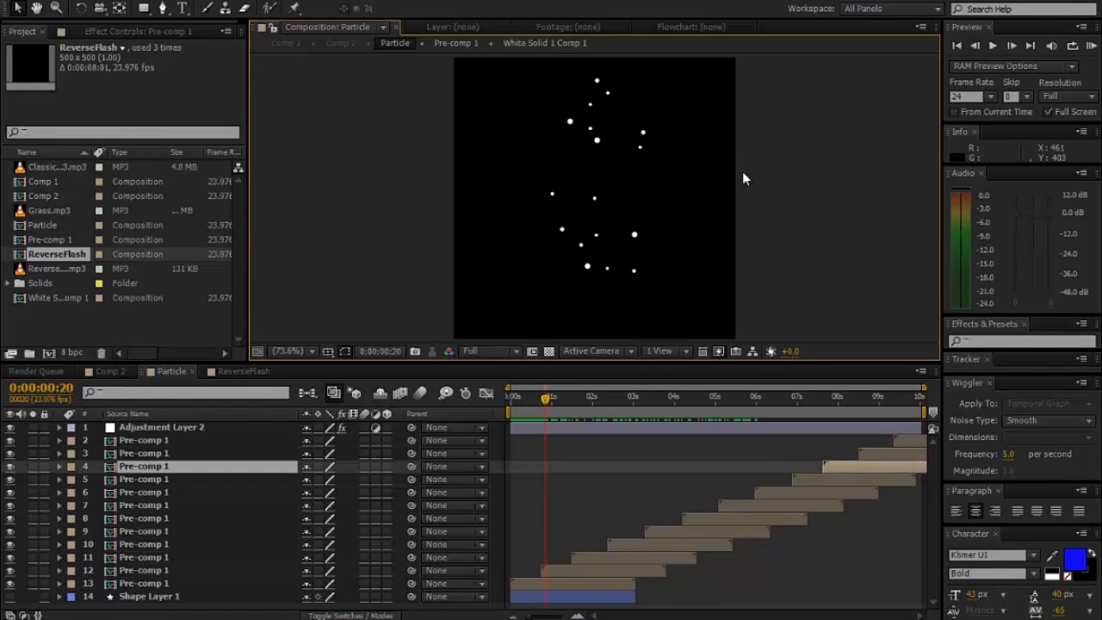
drag(527, 401, 639, 411)
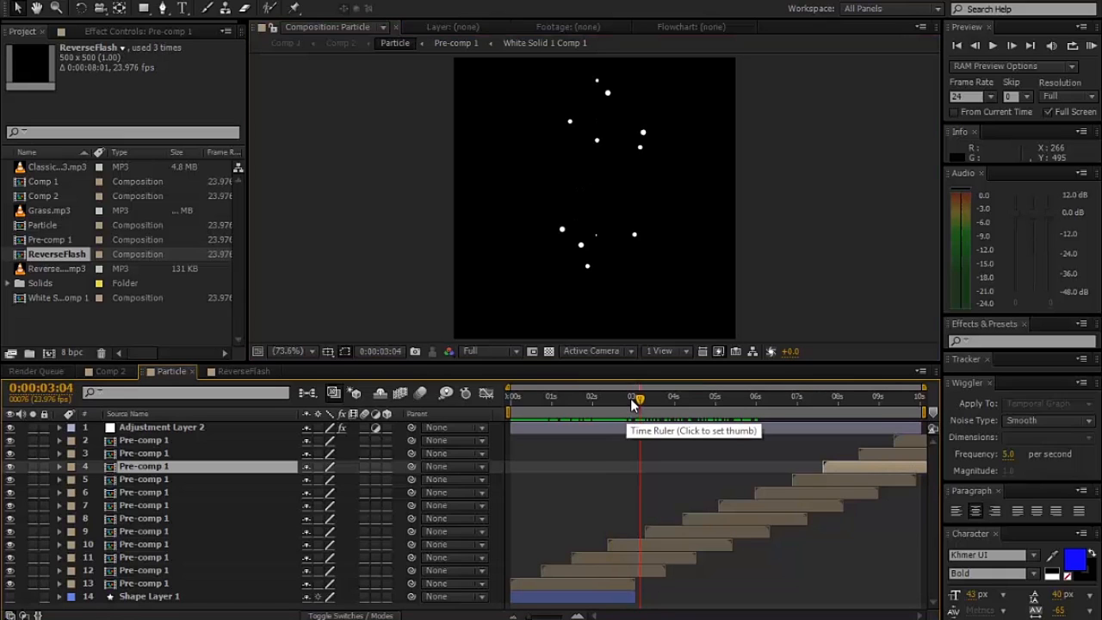
drag(632, 401, 572, 398)
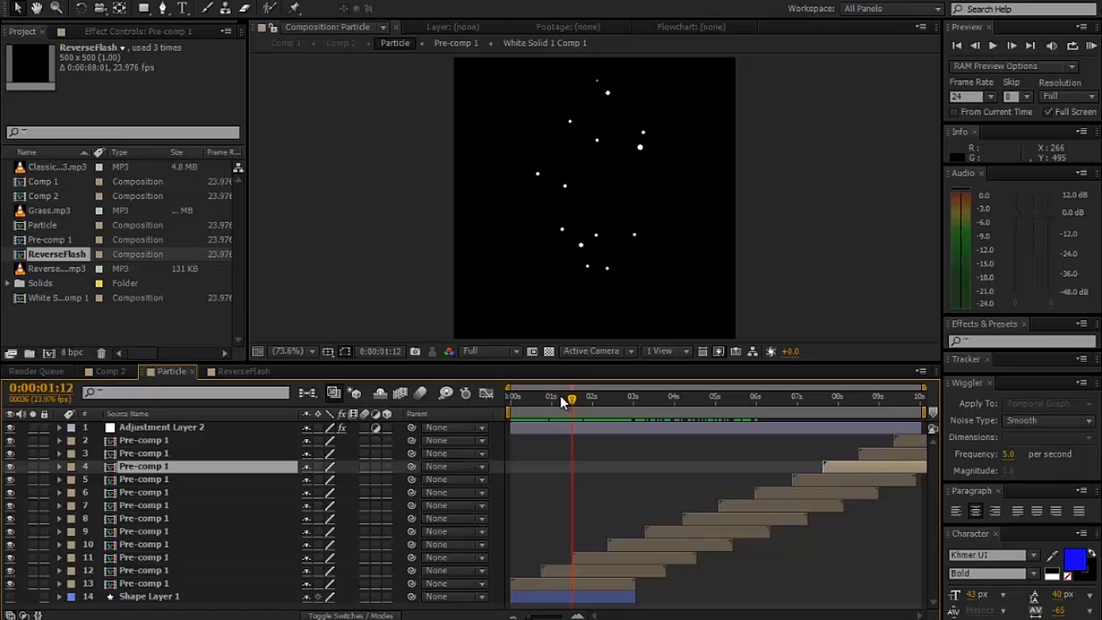
click(547, 402)
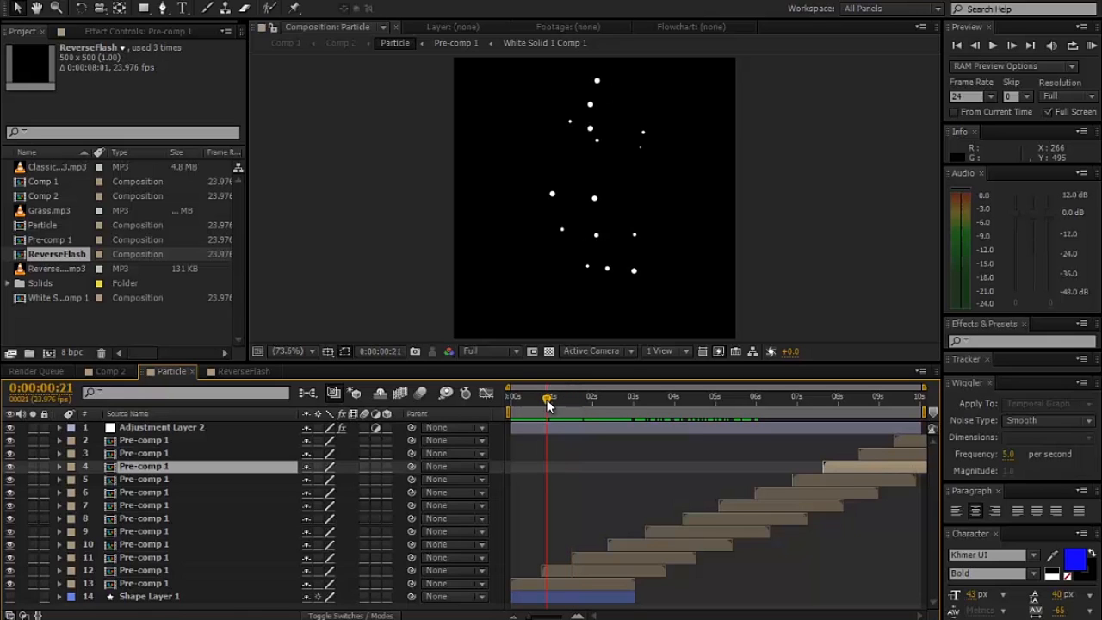
drag(547, 402, 560, 410)
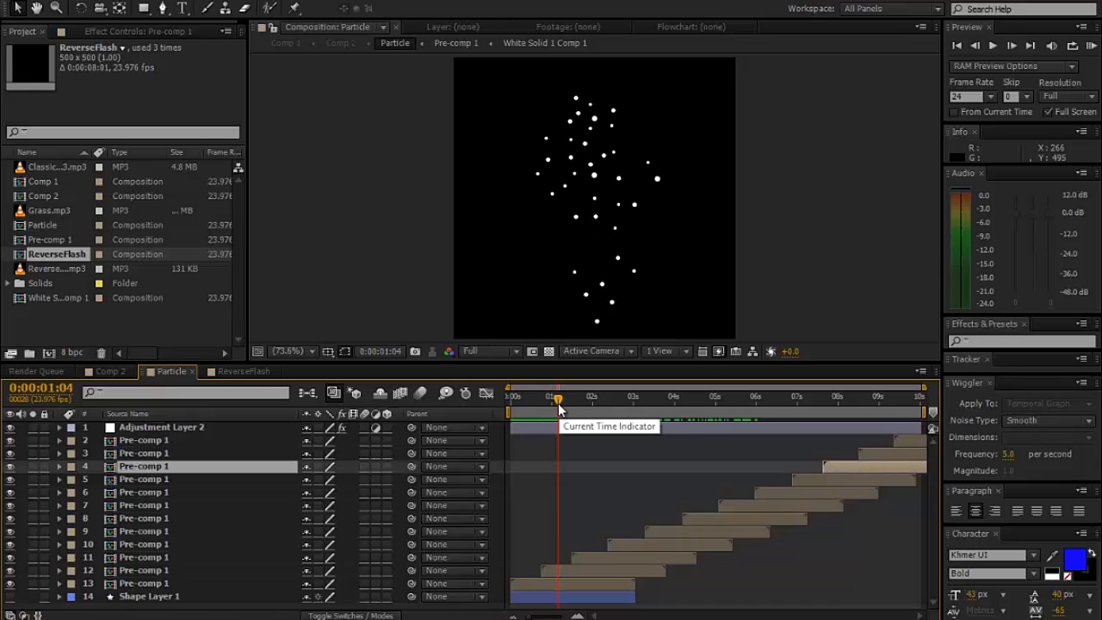
drag(578, 400, 445, 406)
- Create a new composition 1920 px wide and 1080 px high with a duration of 0:00:05:01
click(49, 354)
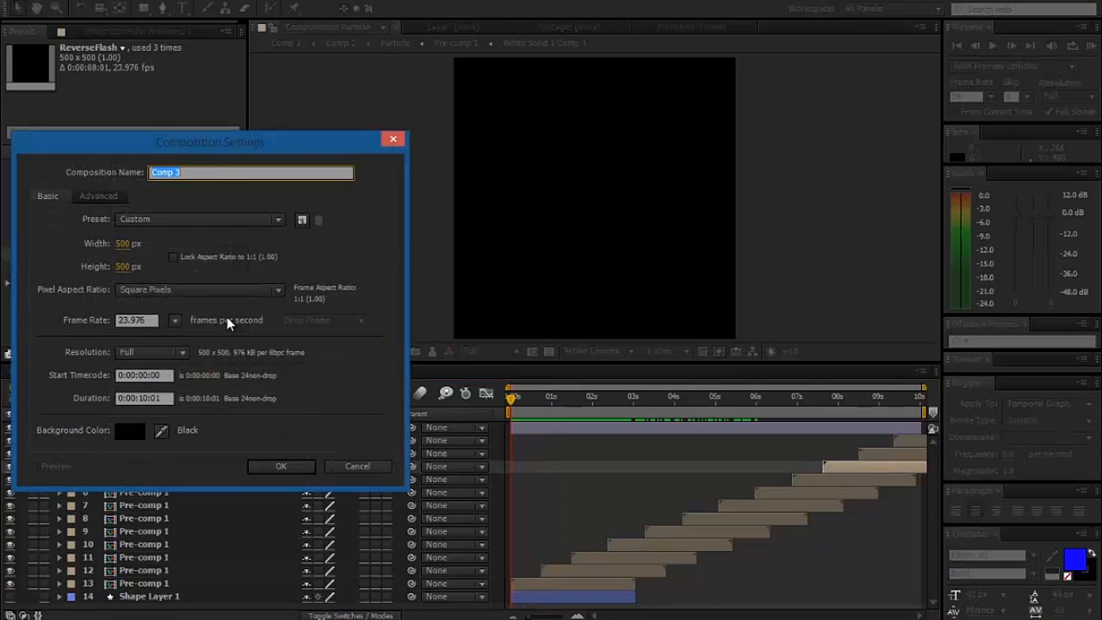
click(120, 245)
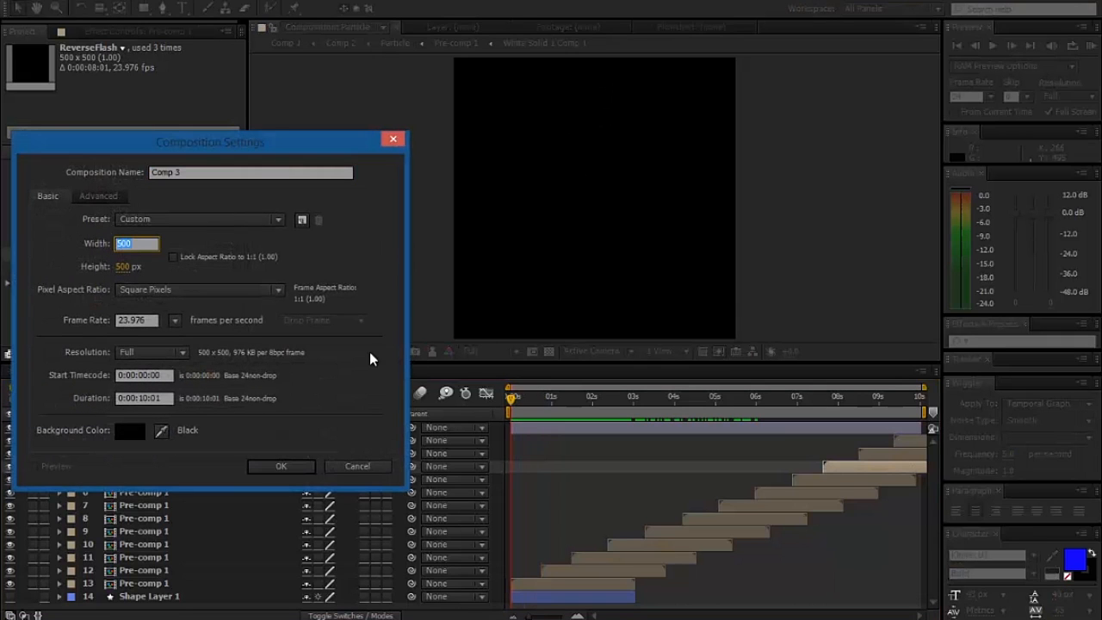
text(1920)
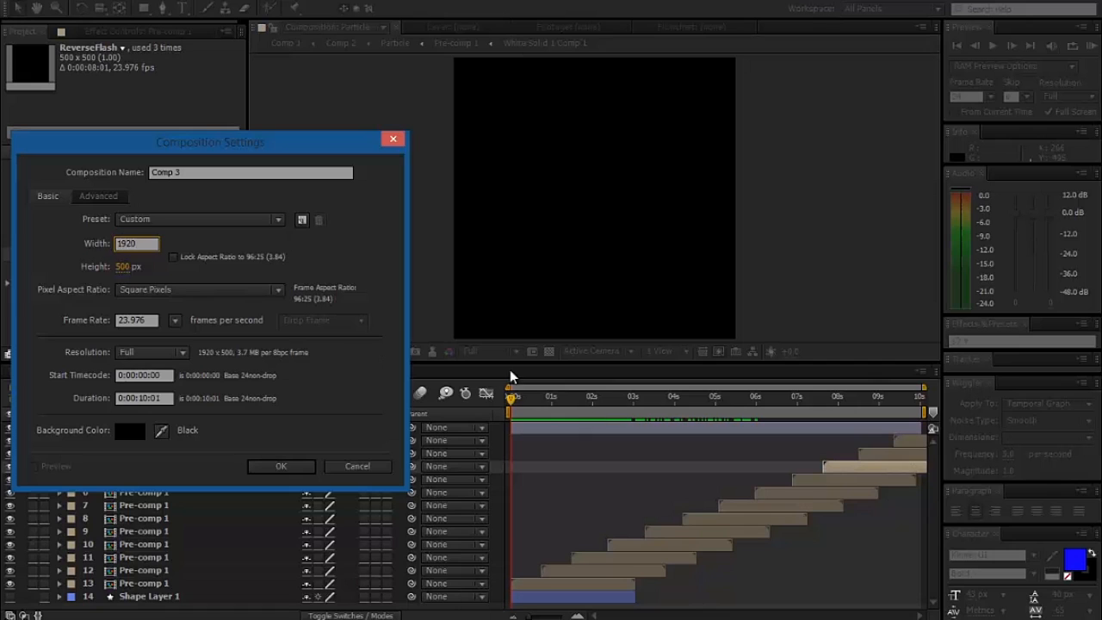
key(Tab)
text(1)
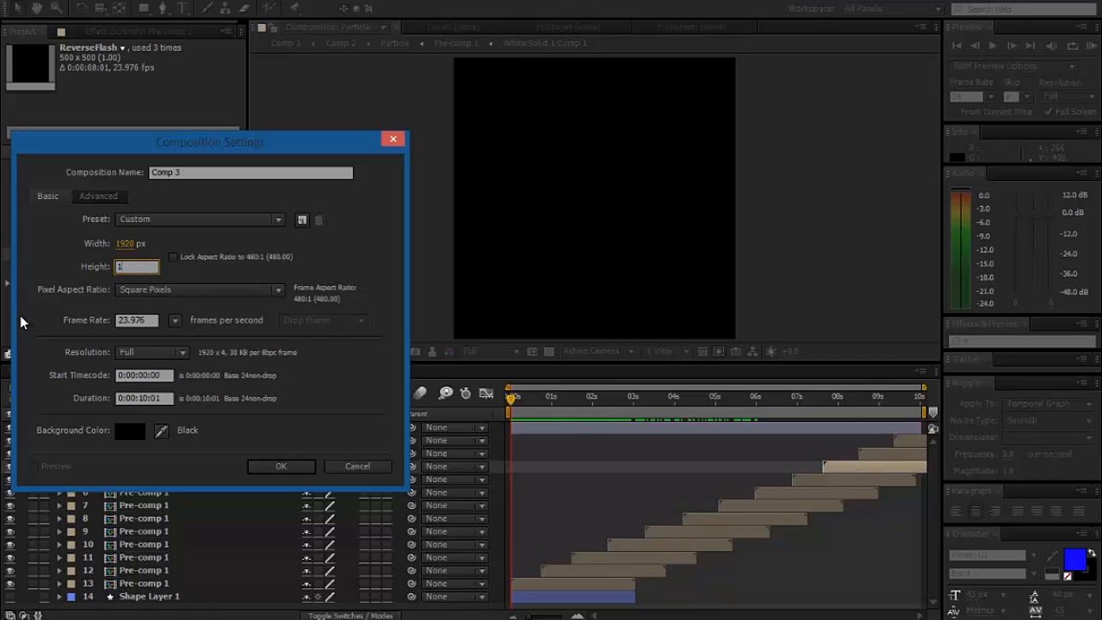
text(080)
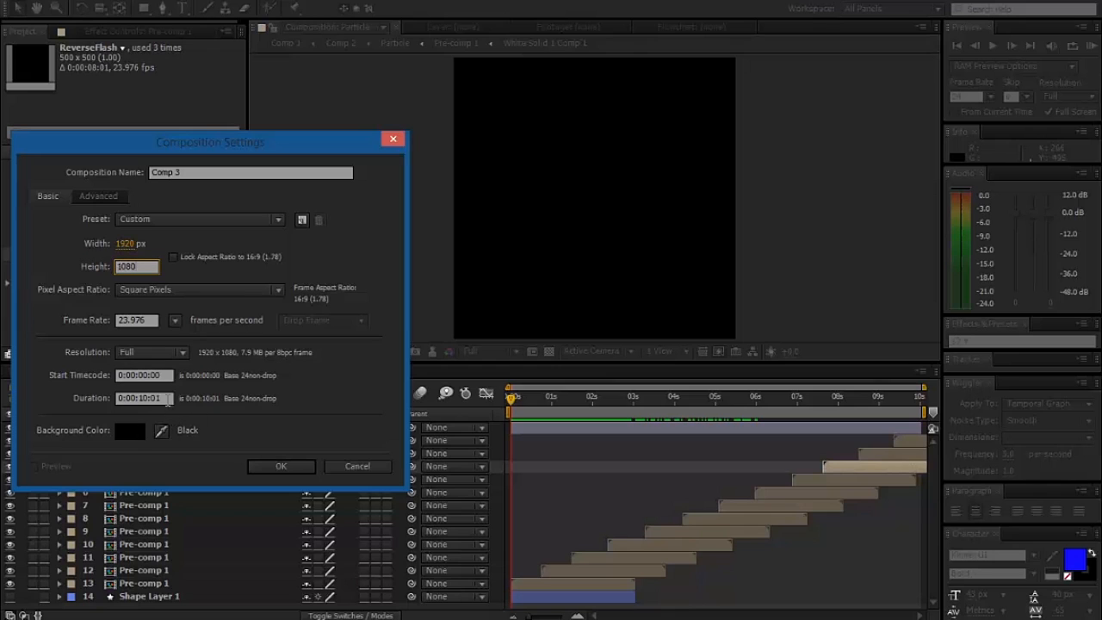
click(159, 398)
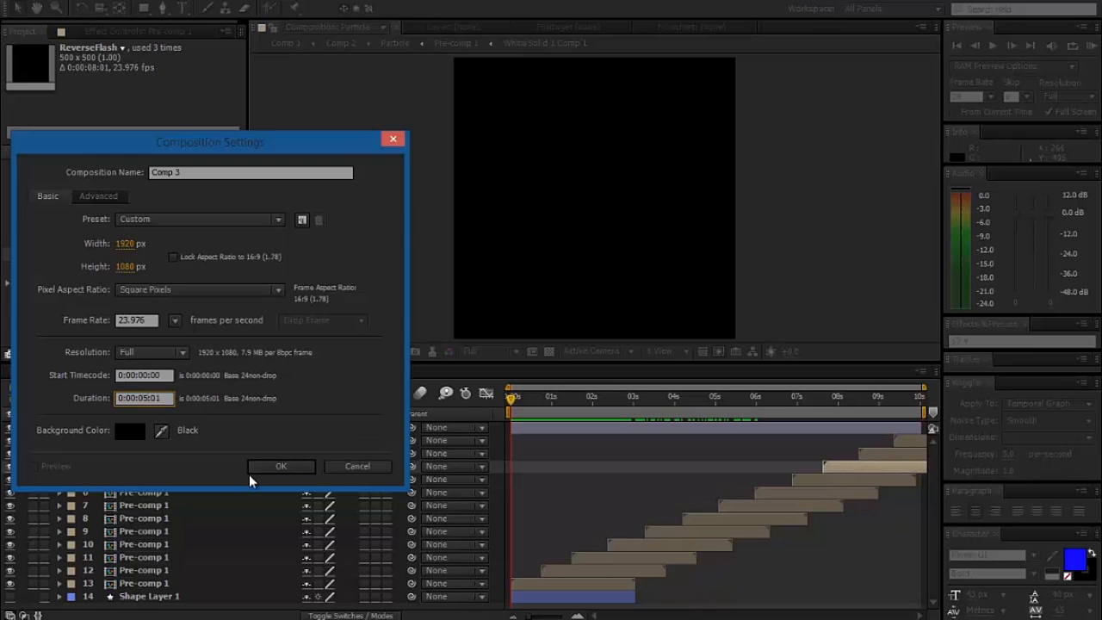
click(281, 465)
- Add a black, composition-sized solid named TrapcodeParticular to the new composition
right_click(245, 439)
mouse_move(403, 448)
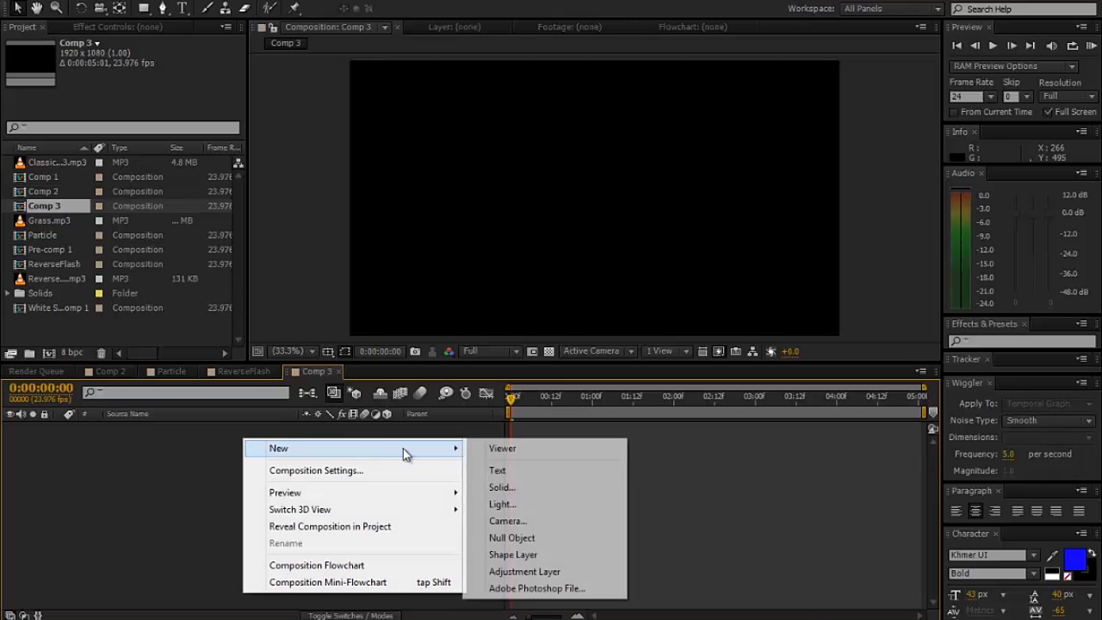
click(502, 488)
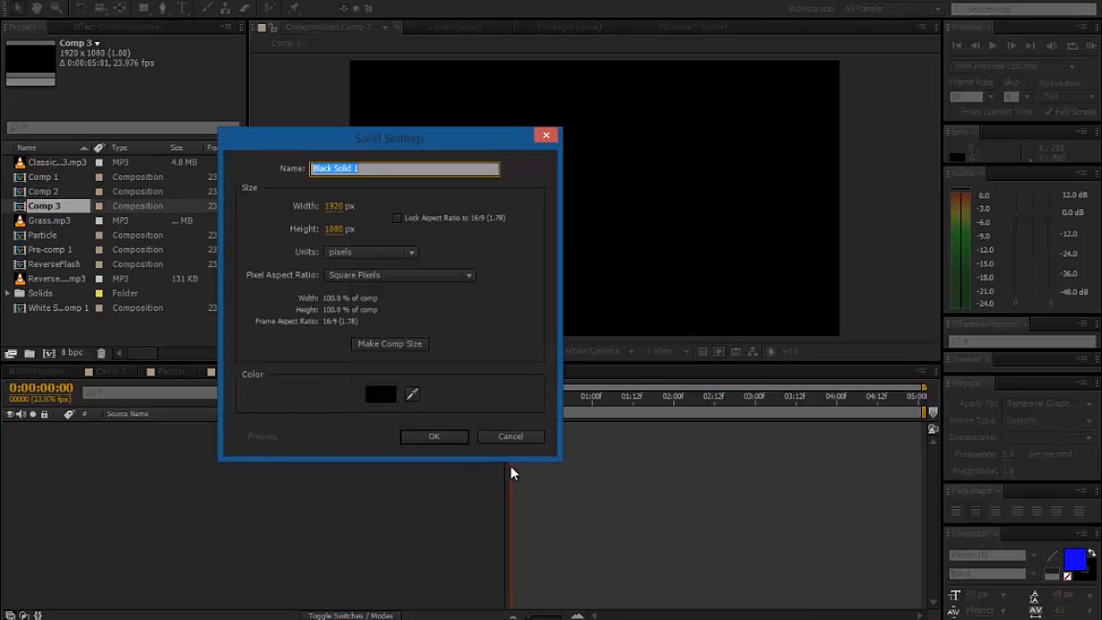
click(369, 342)
click(376, 168)
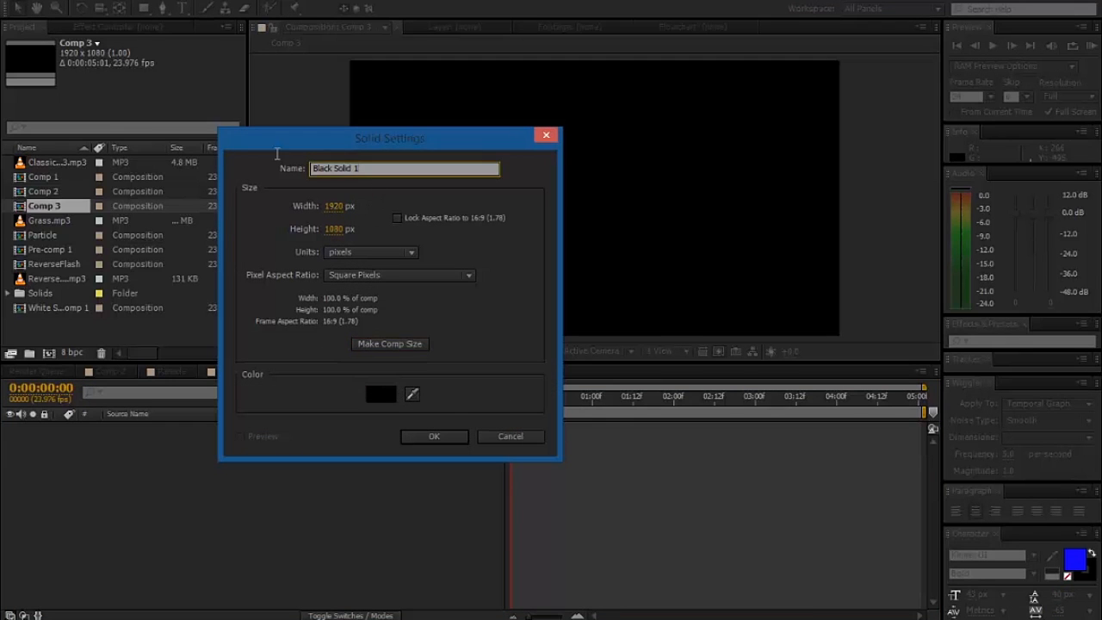
text(TrapcodeParticular)
key(Return)
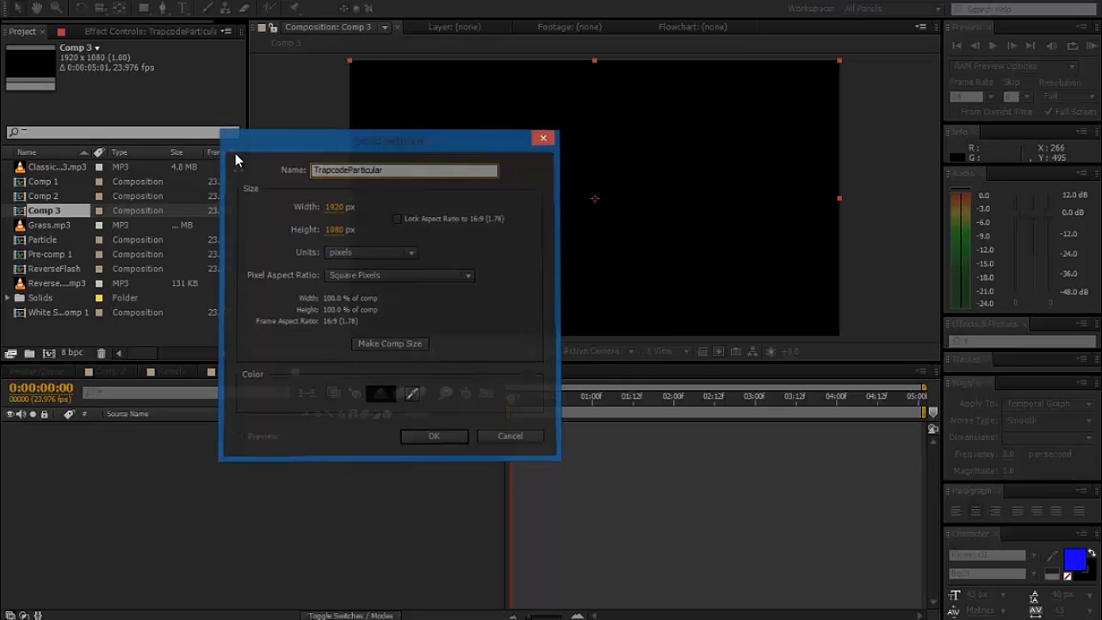
- Apply the Trapcode Particular effect to the TrapcodeParticular solid
click(147, 32)
right_click(57, 167)
mouse_move(255, 589)
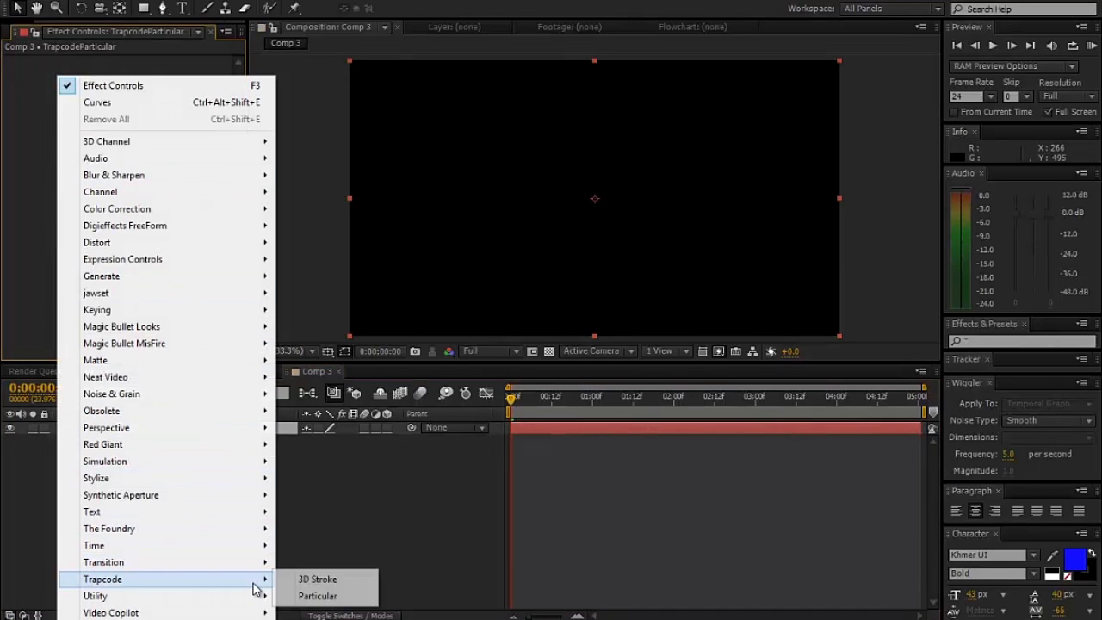
click(317, 596)
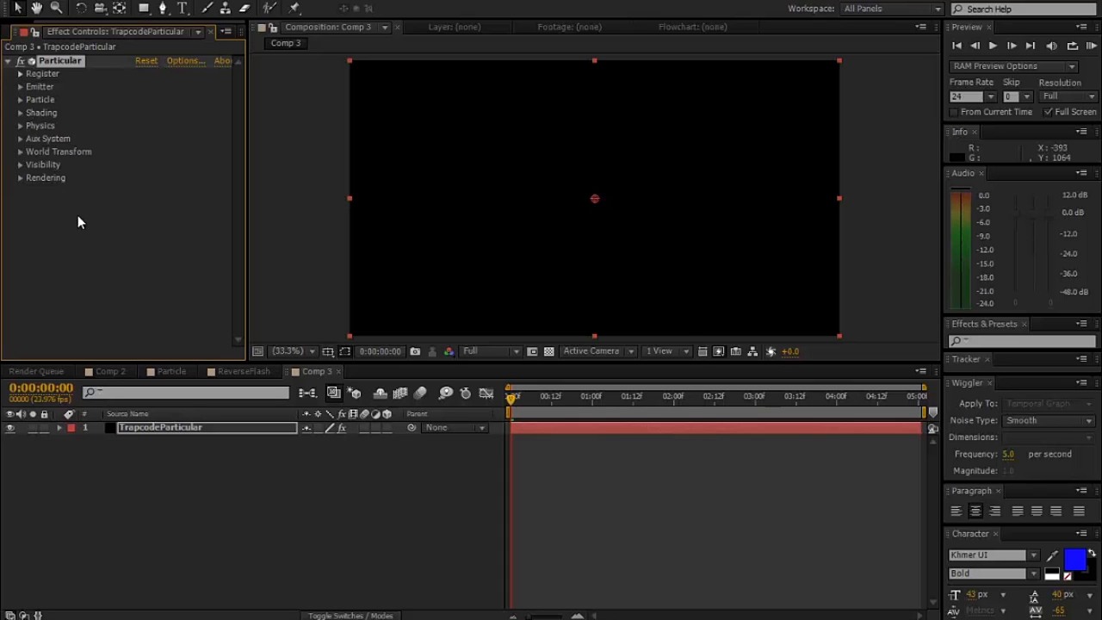
- Place the Particle composition below the TrapcodeParticular layer with its visibility off, and return to the solid's effect controls
drag(28, 23, 4, 22)
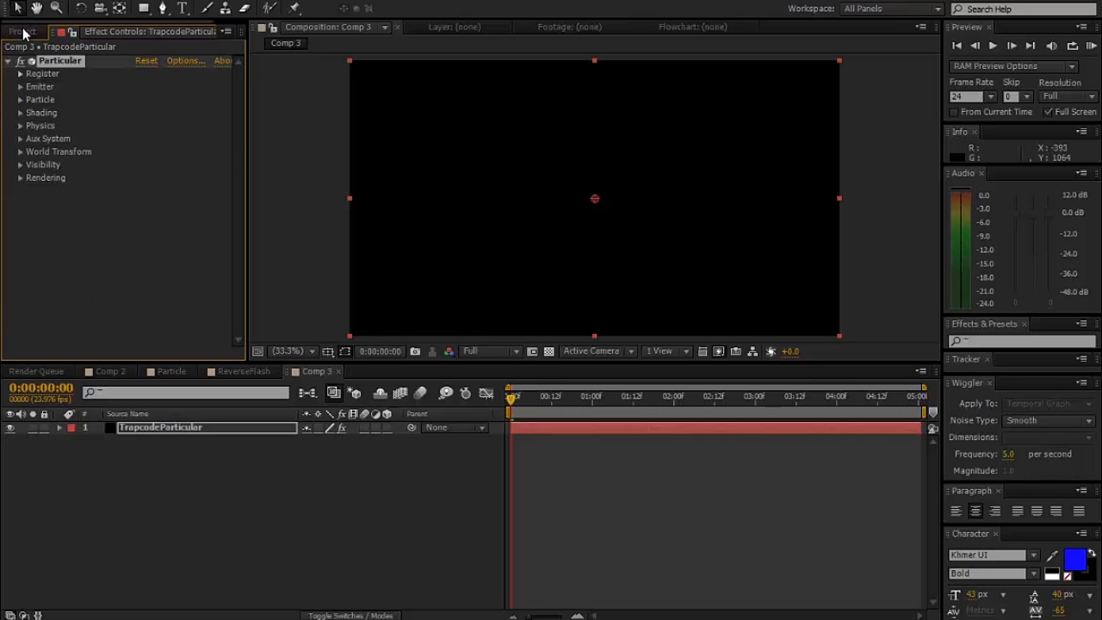
click(22, 31)
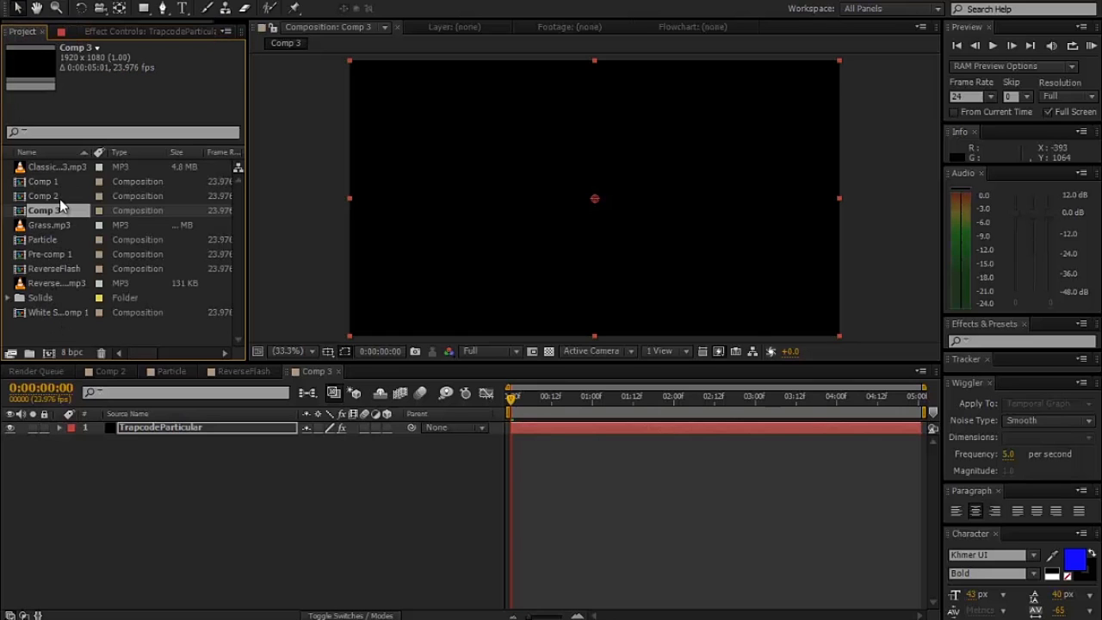
drag(56, 240, 95, 436)
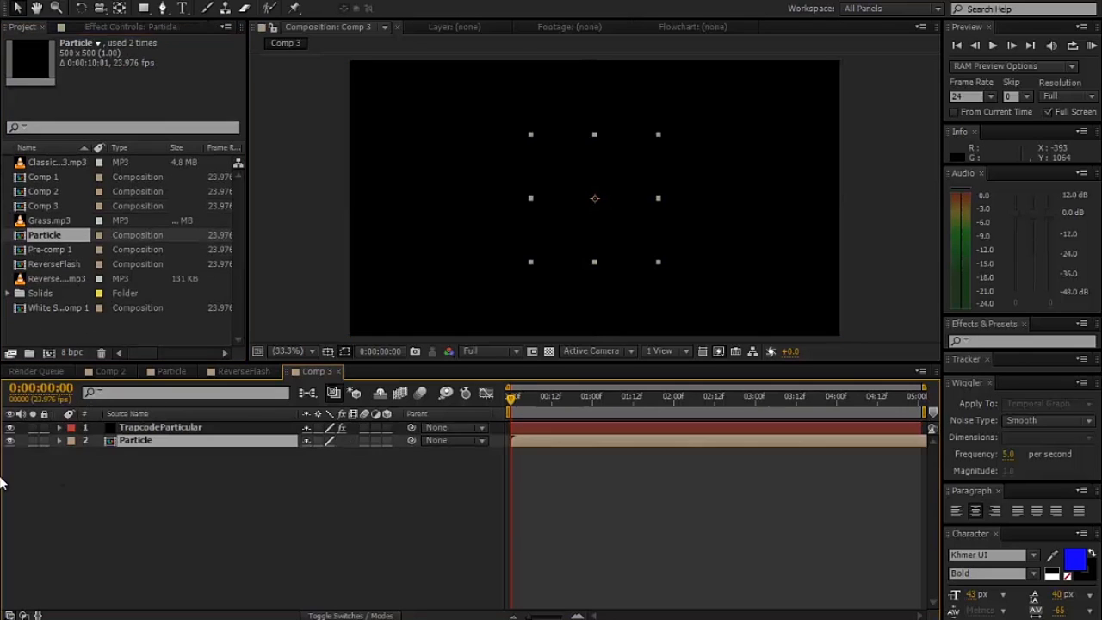
click(11, 440)
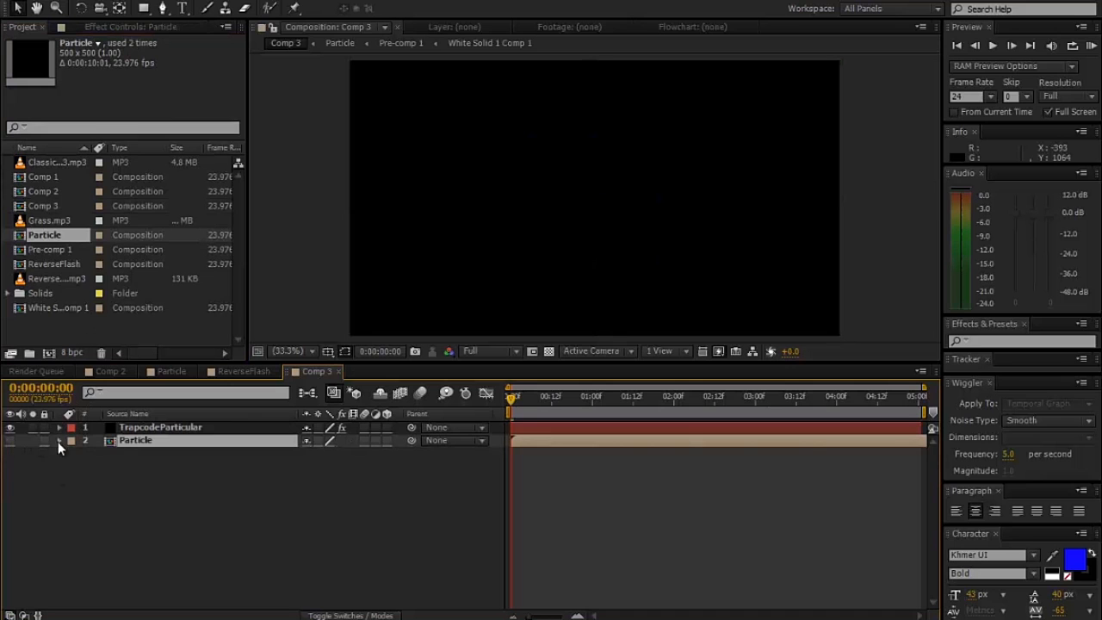
click(157, 425)
click(131, 27)
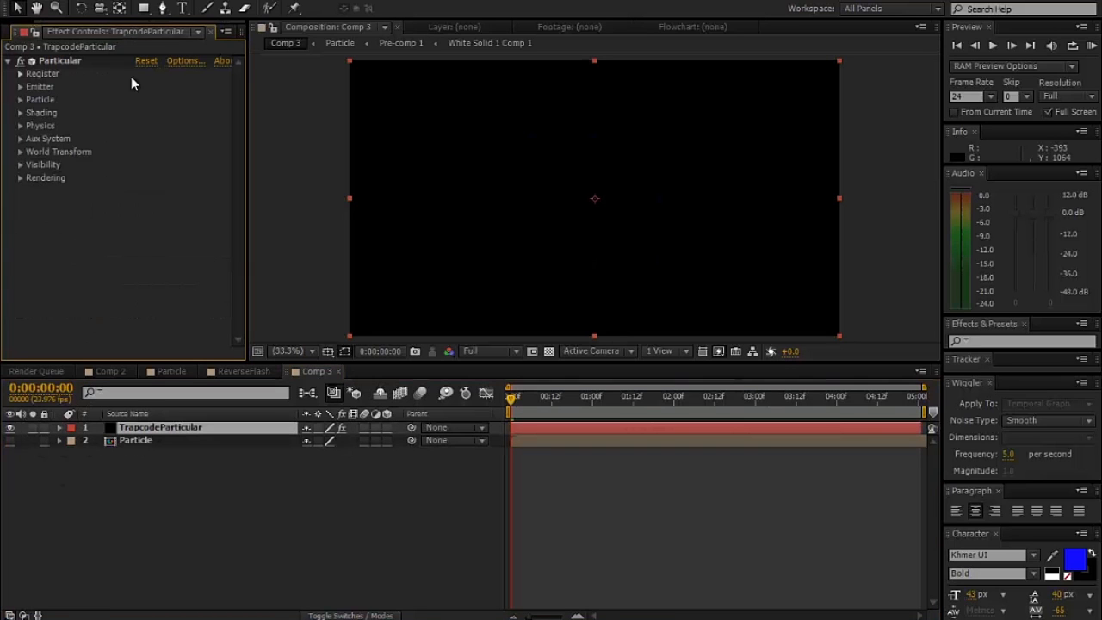
- Add a null object to Comp 3 and make it a 3D layer
right_click(154, 453)
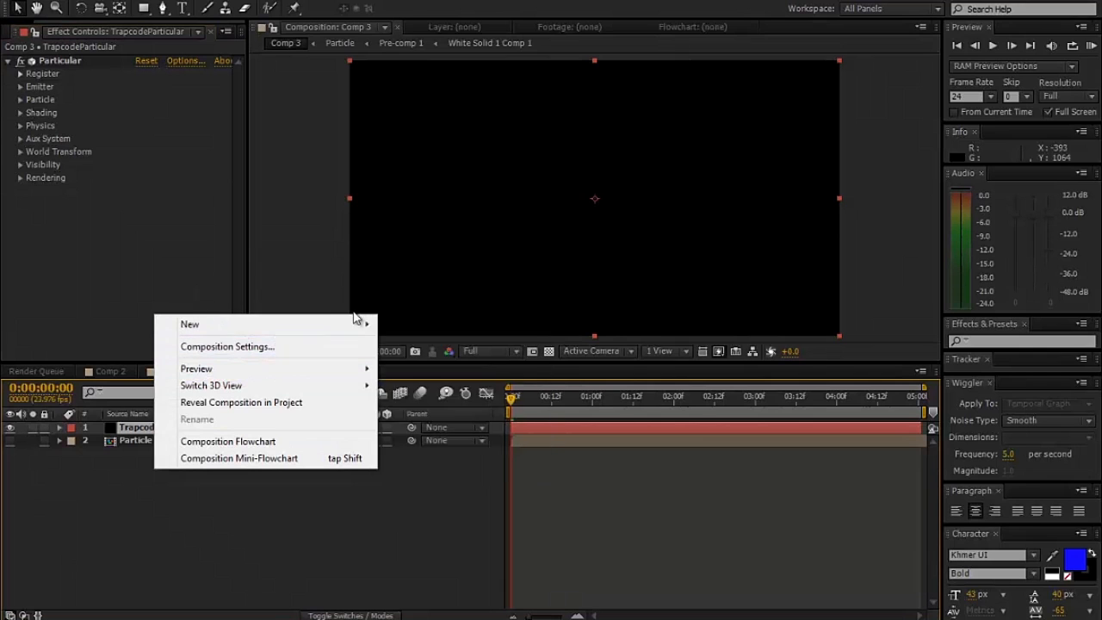
mouse_move(364, 323)
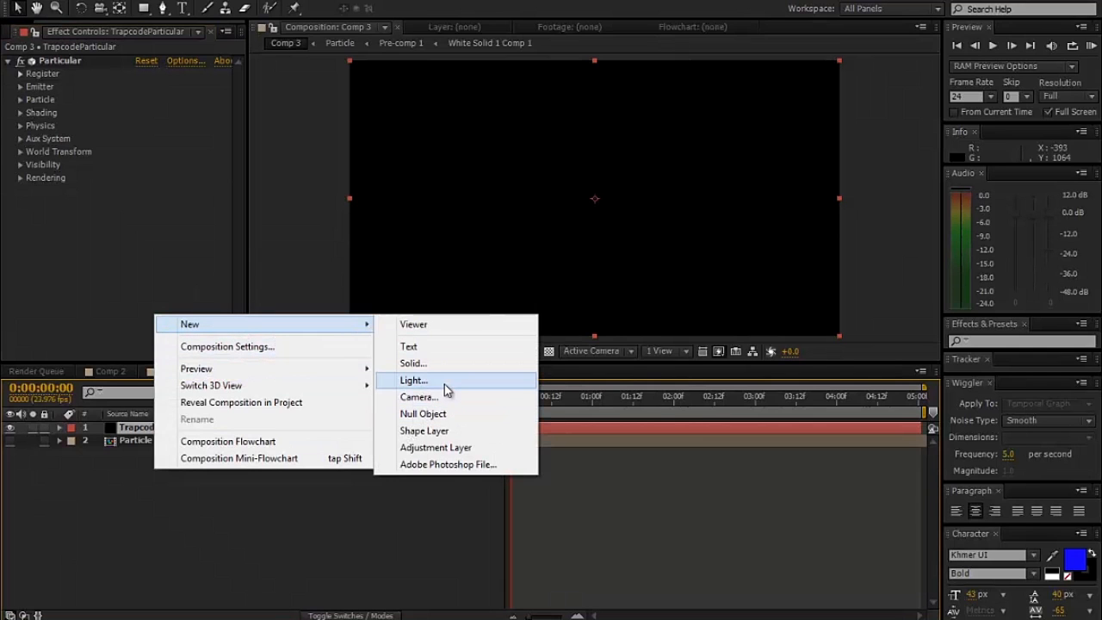
click(441, 416)
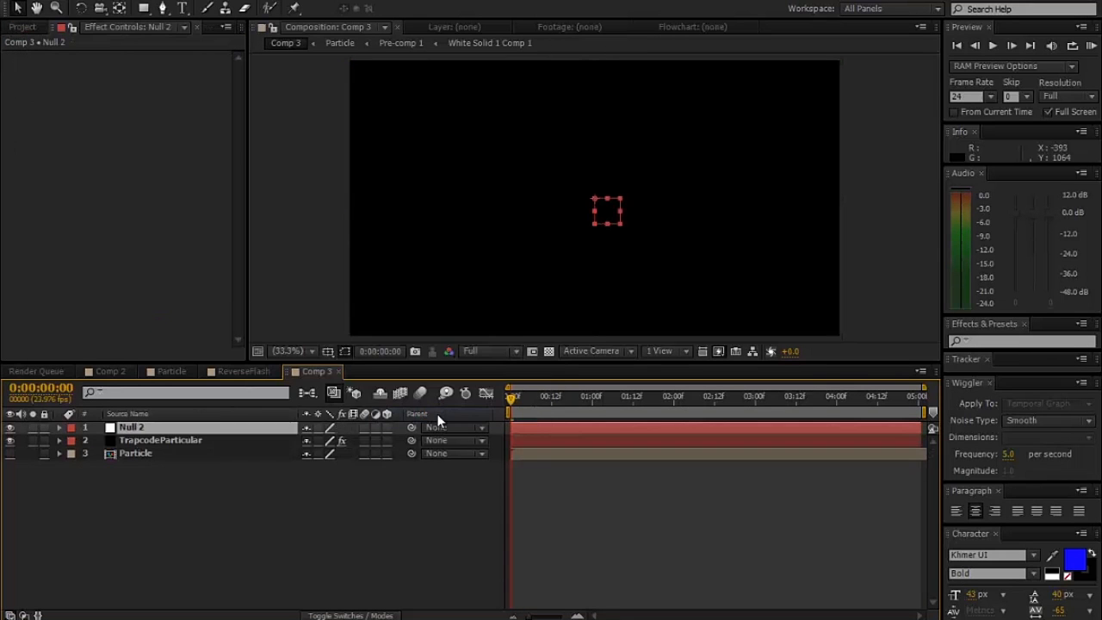
click(386, 428)
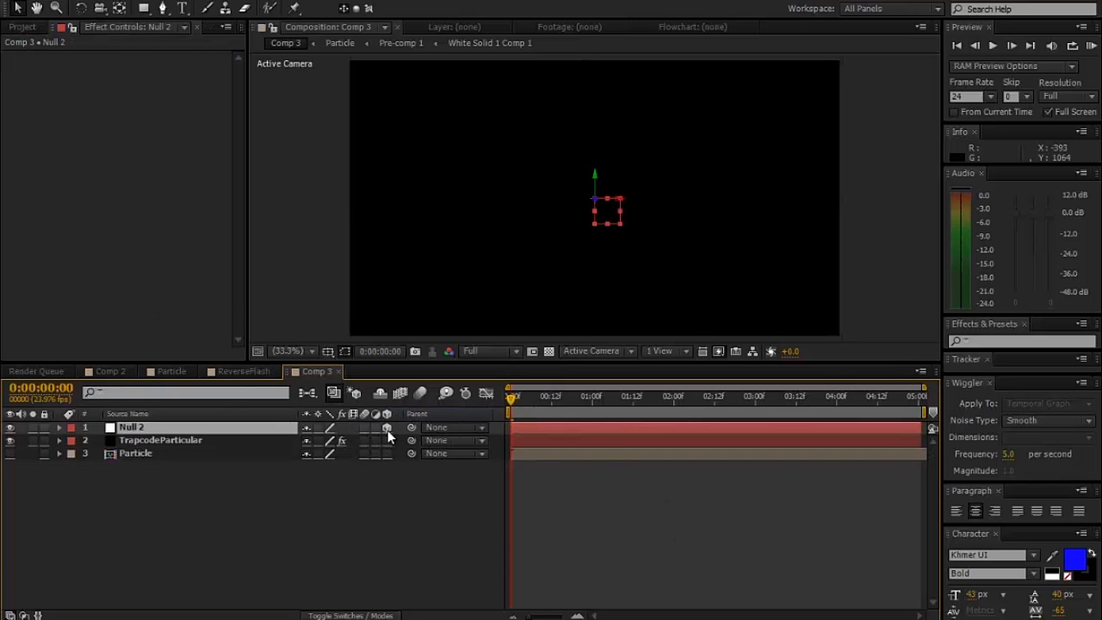
- Set the emitter's Velocity and Velocity Random to 0 in the TrapcodeParticular layer's Particular effect
click(144, 442)
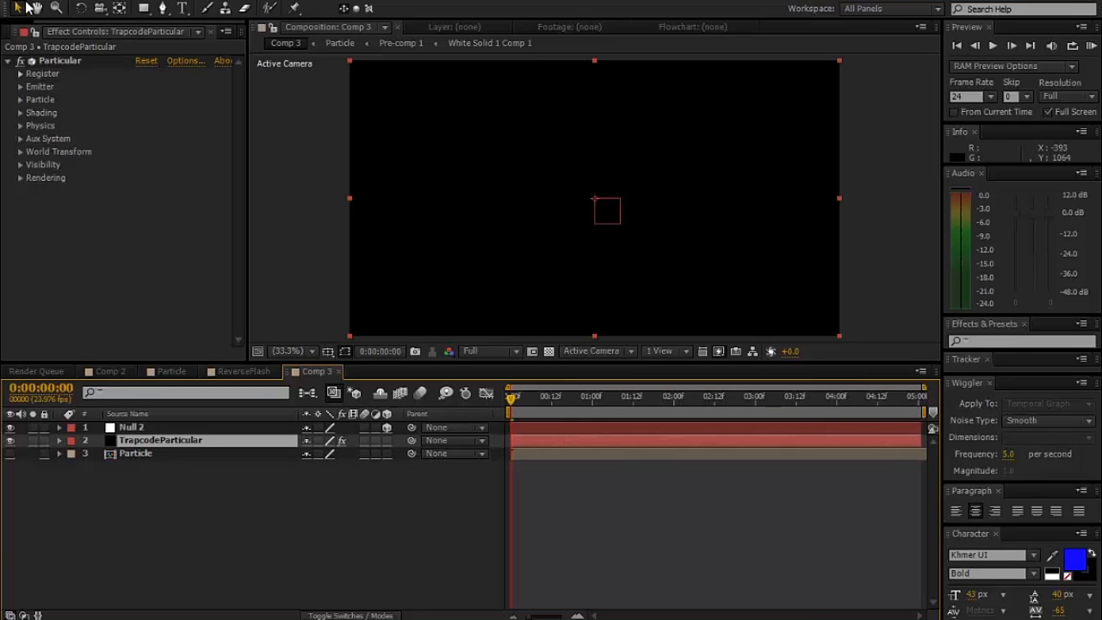
click(20, 87)
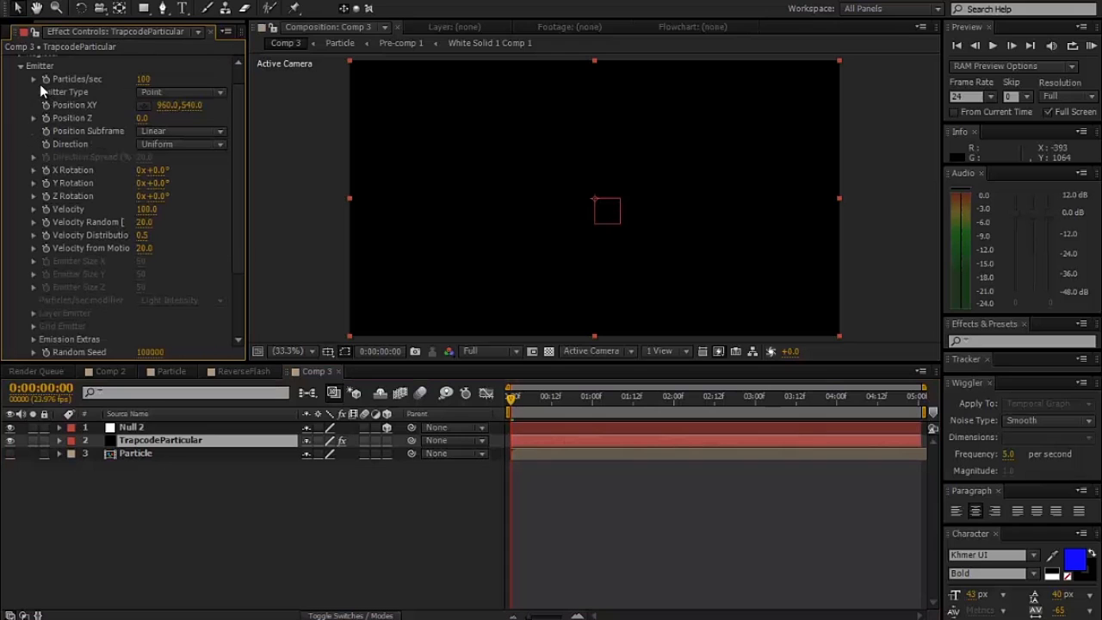
click(146, 209)
text(0)
key(Return)
click(149, 222)
text(0)
key(Return)
- Set the emitter's Velocity Distribution and Velocity from Motion to 0
click(144, 235)
text(0)
key(Return)
click(146, 250)
text(0)
key(Return)
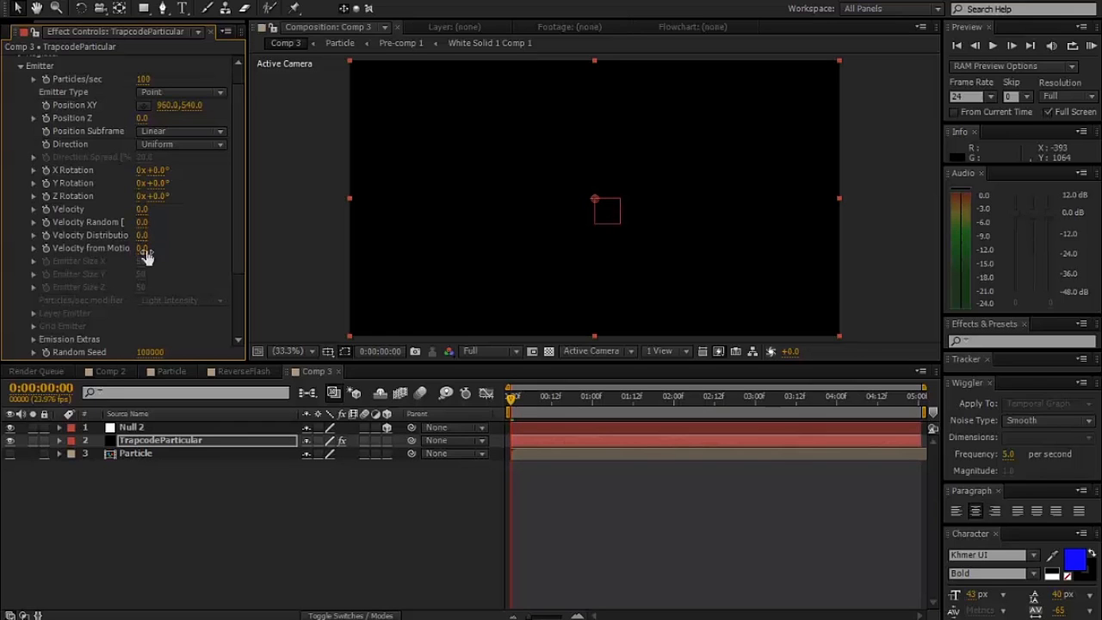
- Change the emitter's Direction to Directional and set its Direction Spread to 0
click(165, 148)
click(169, 177)
click(144, 159)
text(0)
key(Return)
- Set the Particle Type to Sprite Colorize and expand the particle's Texture settings
scroll(144, 193, down, 3)
click(20, 274)
scroll(19, 277, down, 5)
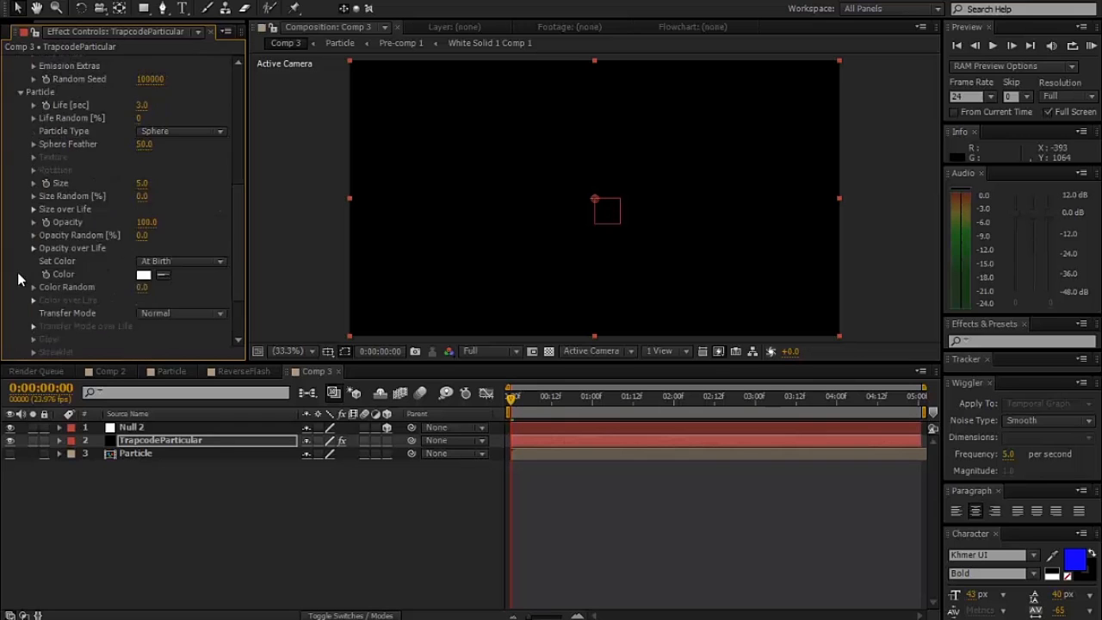
click(165, 129)
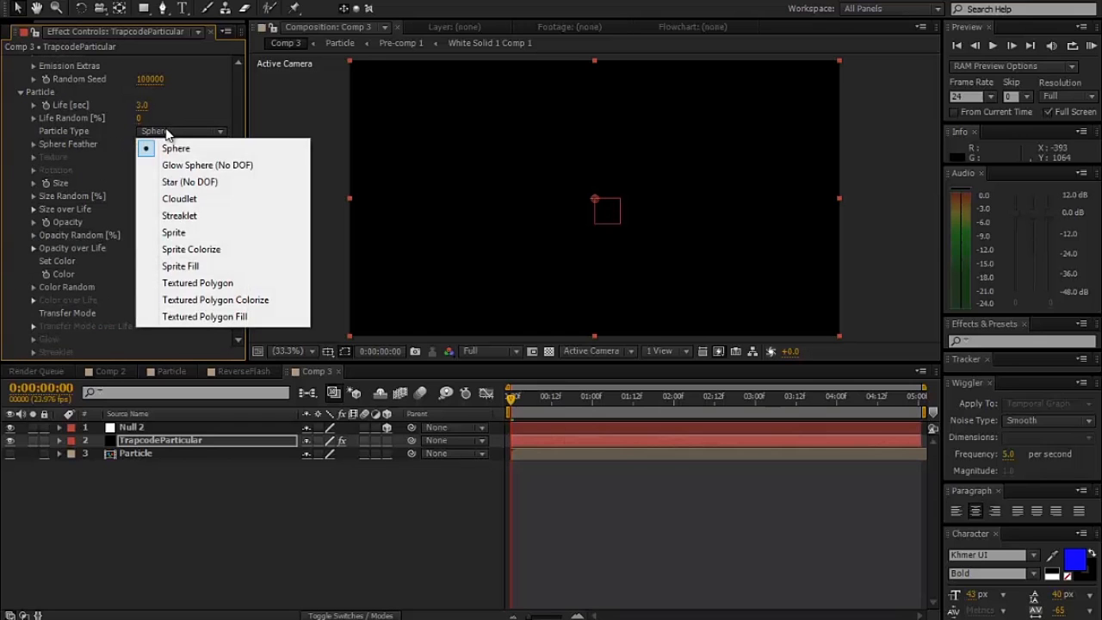
click(194, 249)
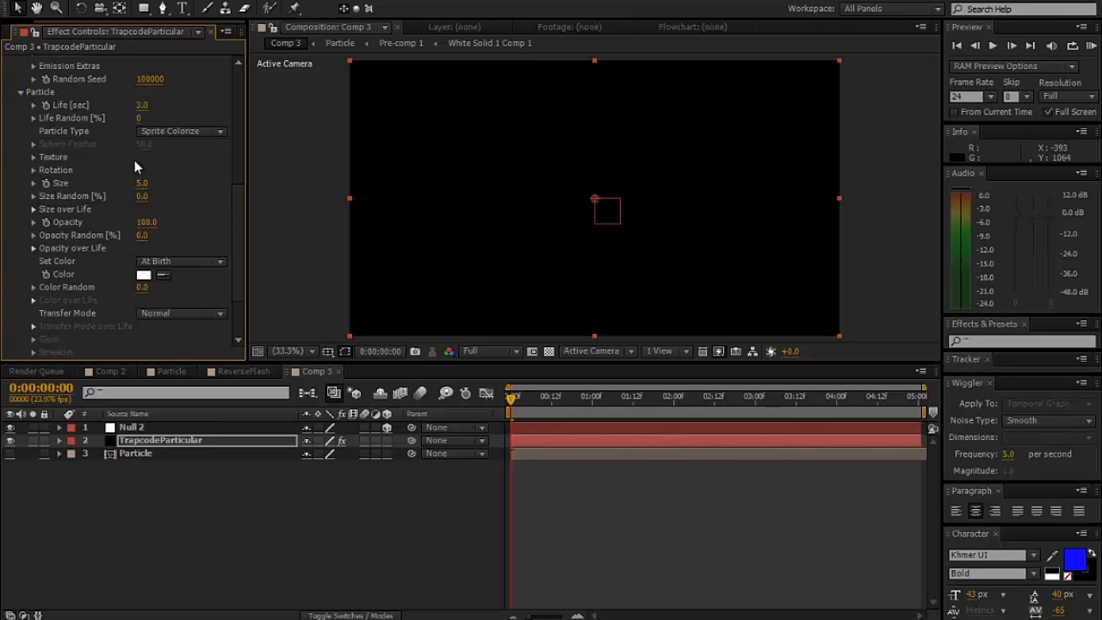
click(34, 157)
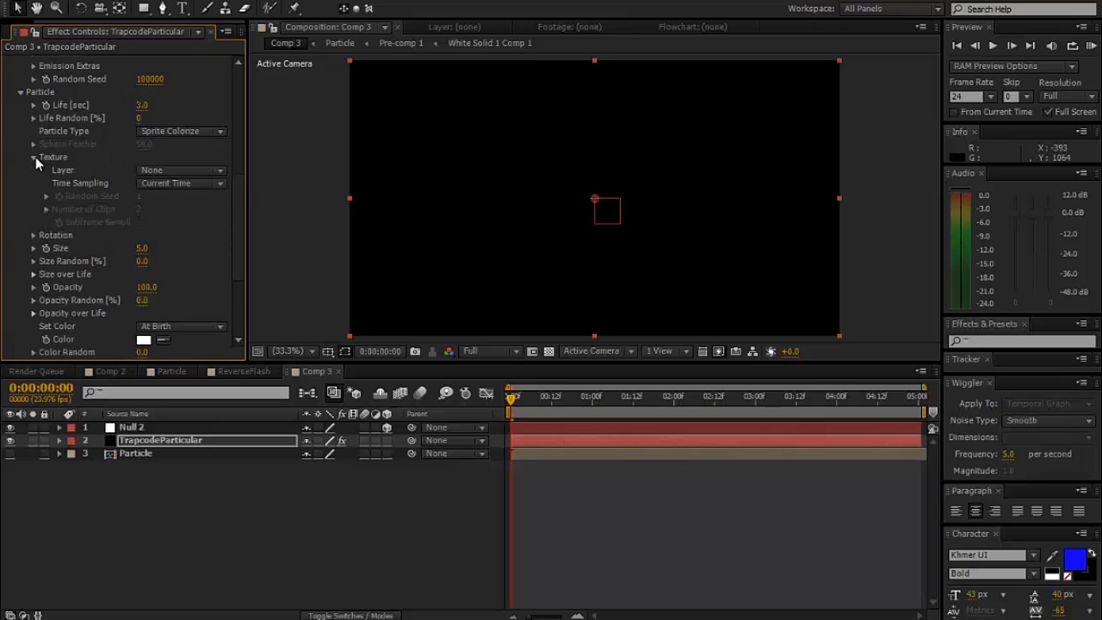
- Check the particle texture and Time Sampling settings on the lowest Trapcode layer in Comp 2
click(183, 190)
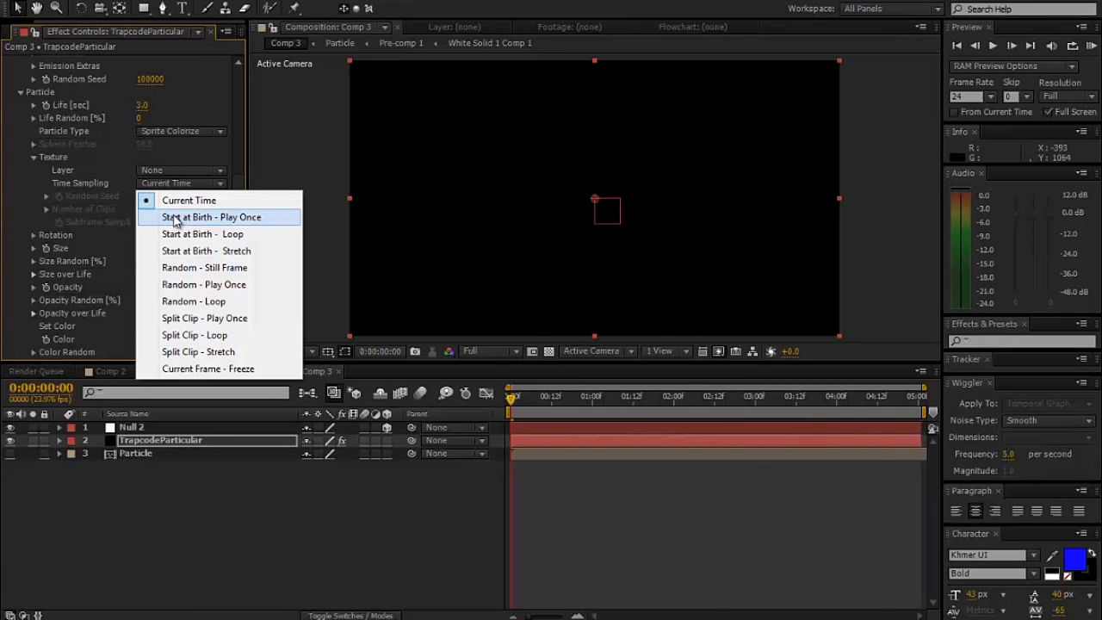
click(144, 491)
click(110, 372)
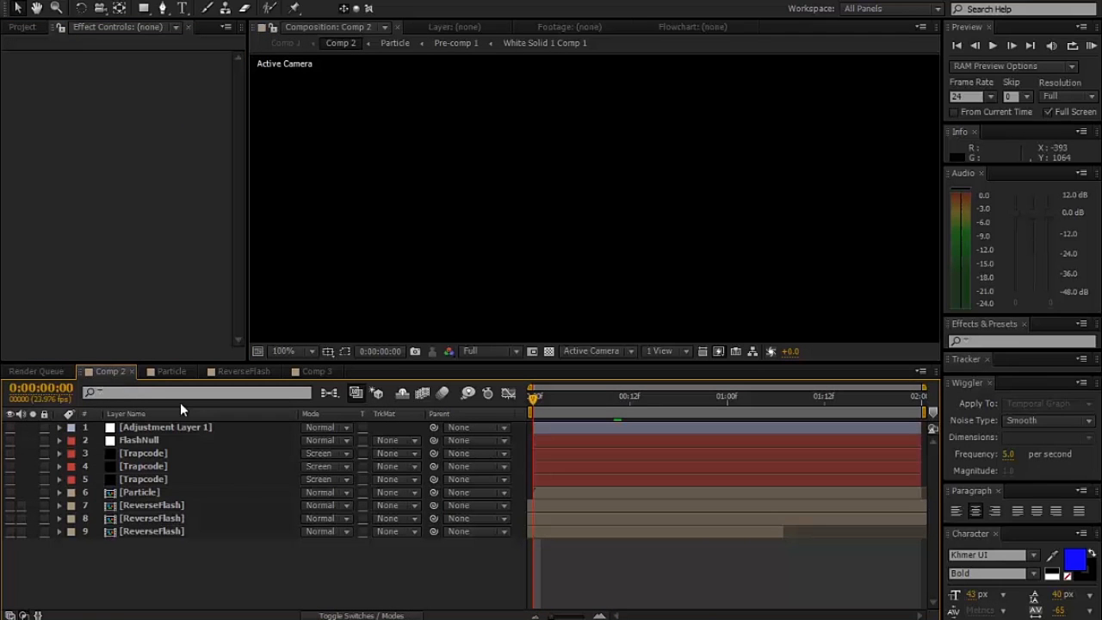
click(167, 479)
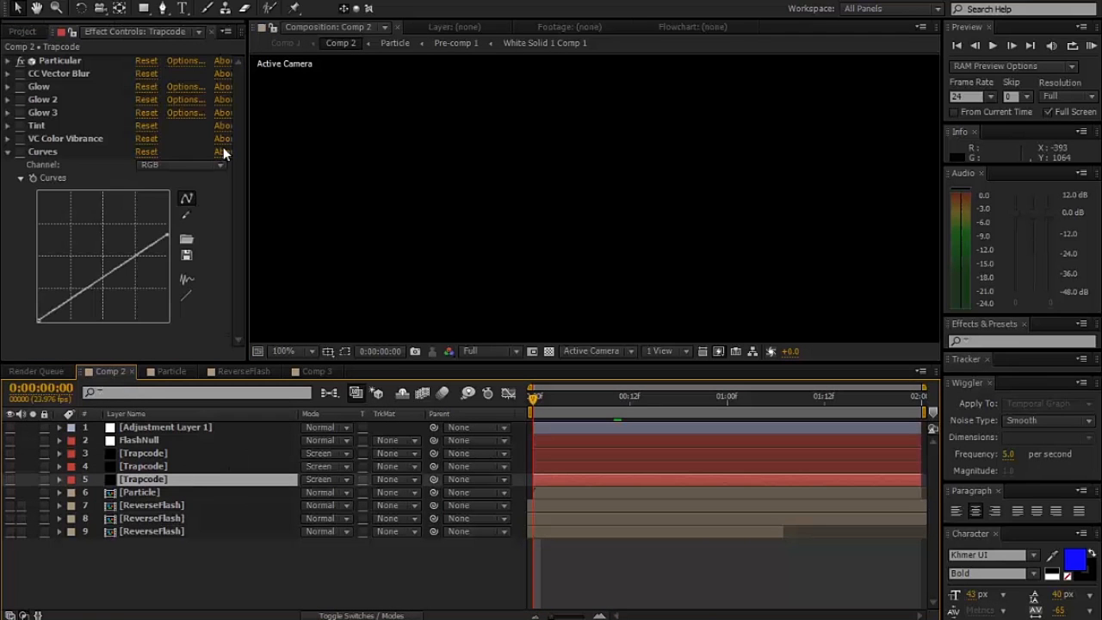
click(7, 61)
scroll(73, 187, down, 8)
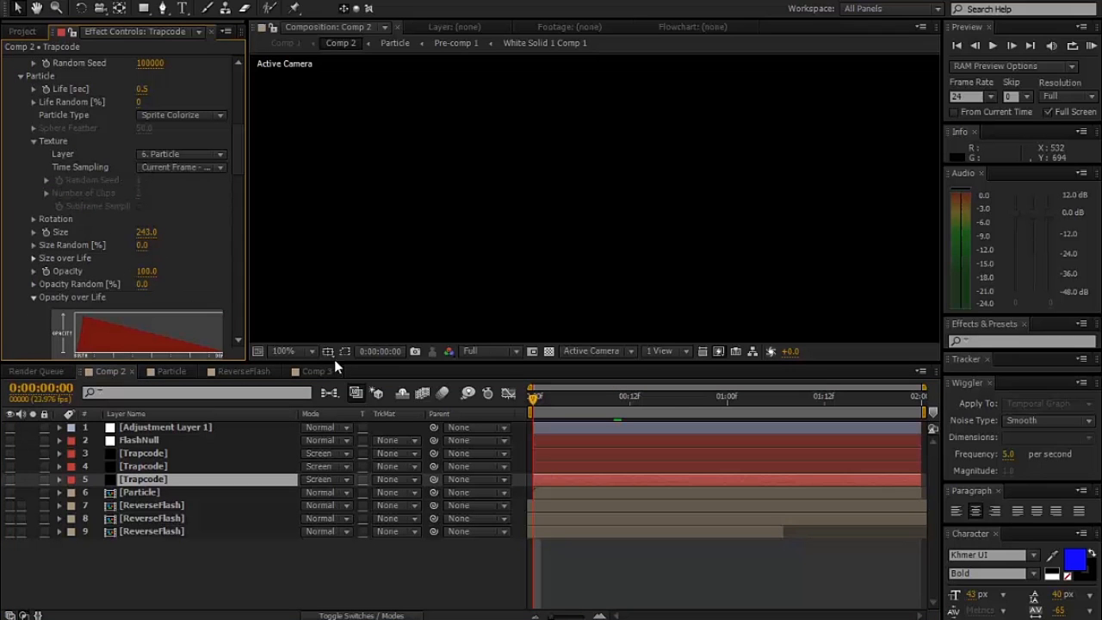
click(316, 371)
click(182, 440)
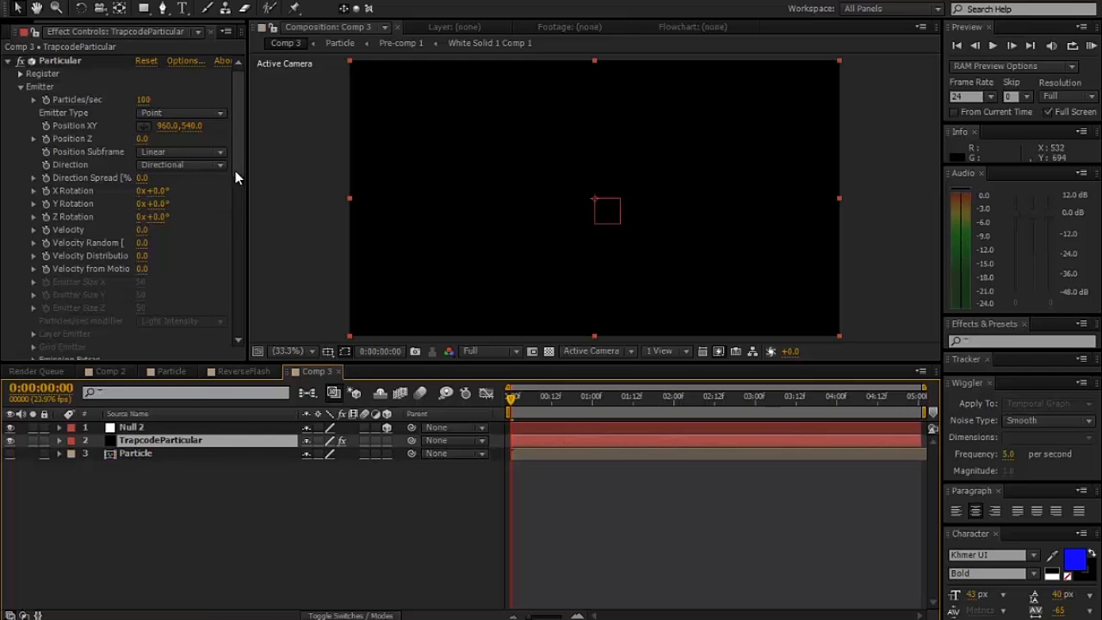
scroll(232, 254, down, 7)
click(190, 230)
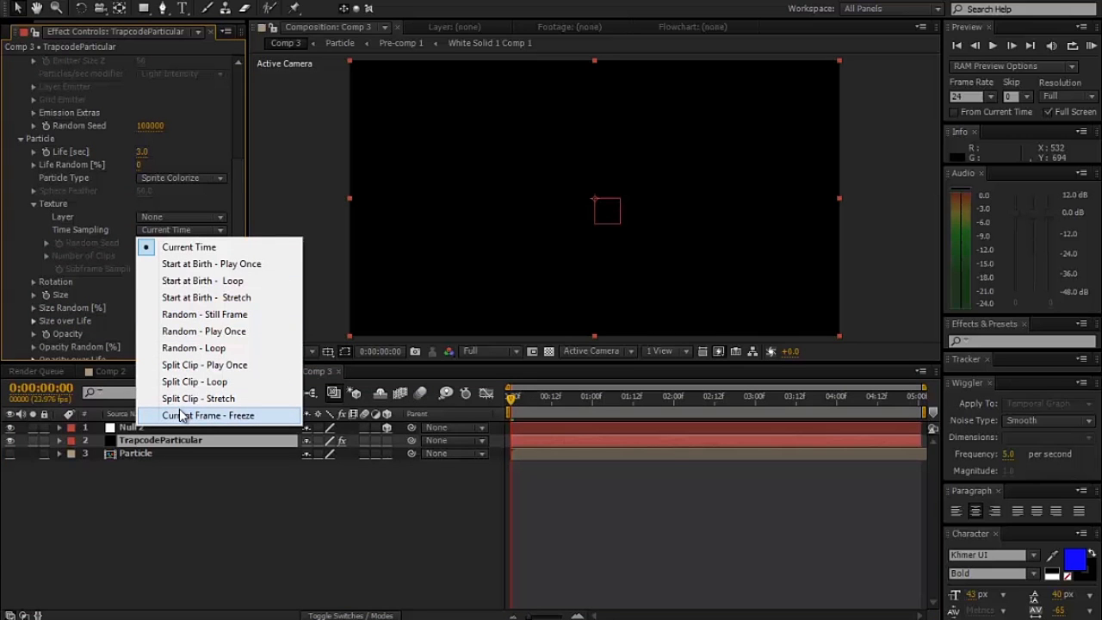
click(140, 494)
- Review the Particle settings of Comp 2's Trapcode layer again, including texture and opacity over life
click(115, 371)
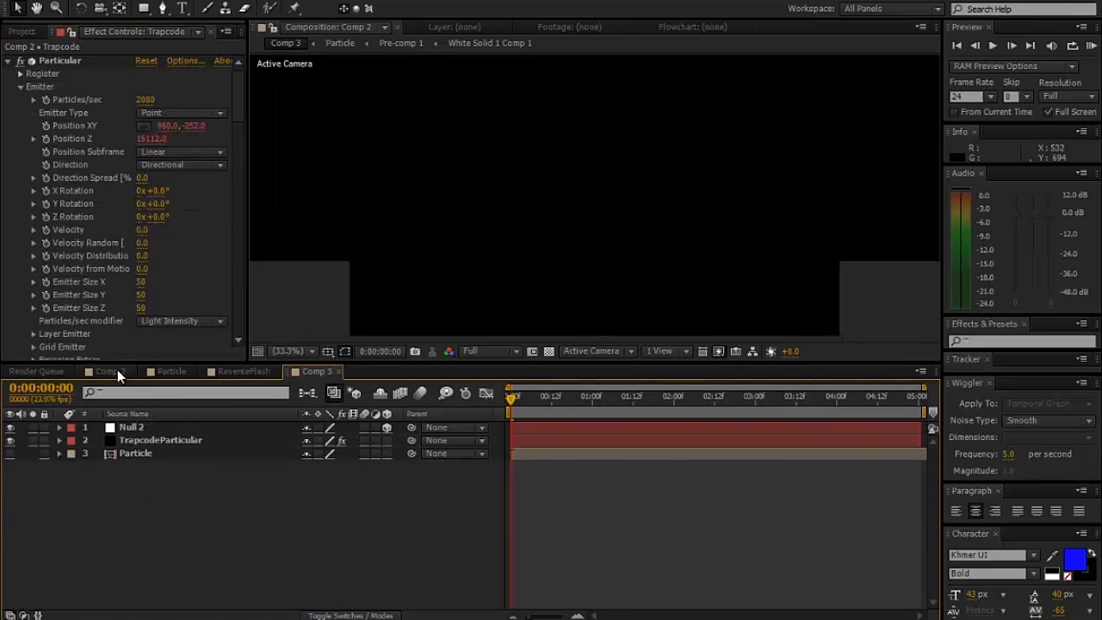
scroll(231, 164, down, 15)
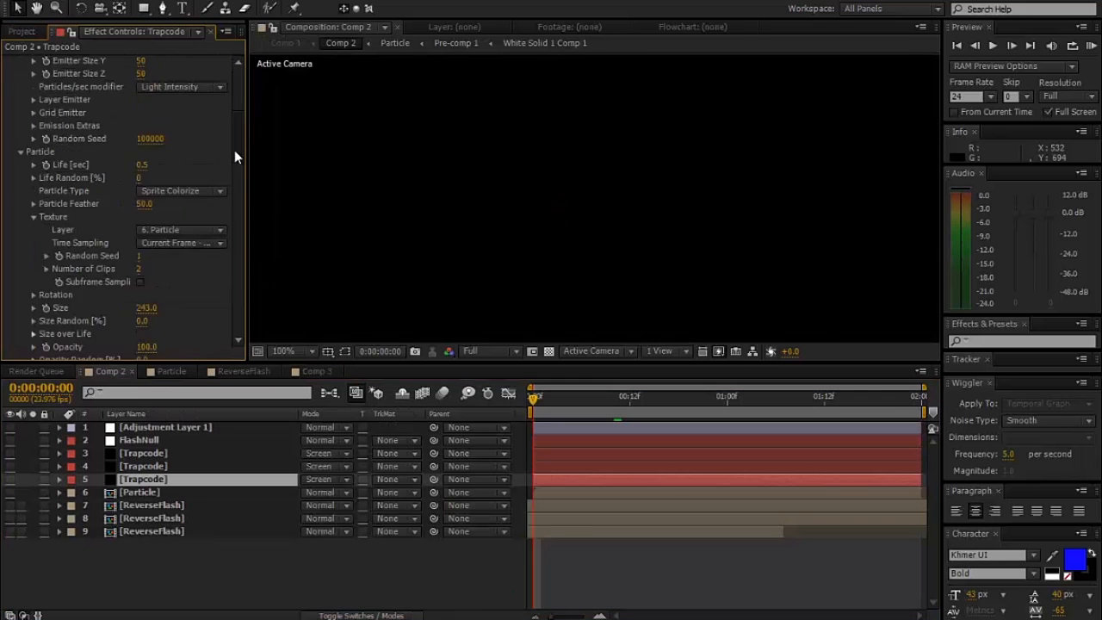
scroll(233, 152, up, 3)
click(204, 161)
click(273, 534)
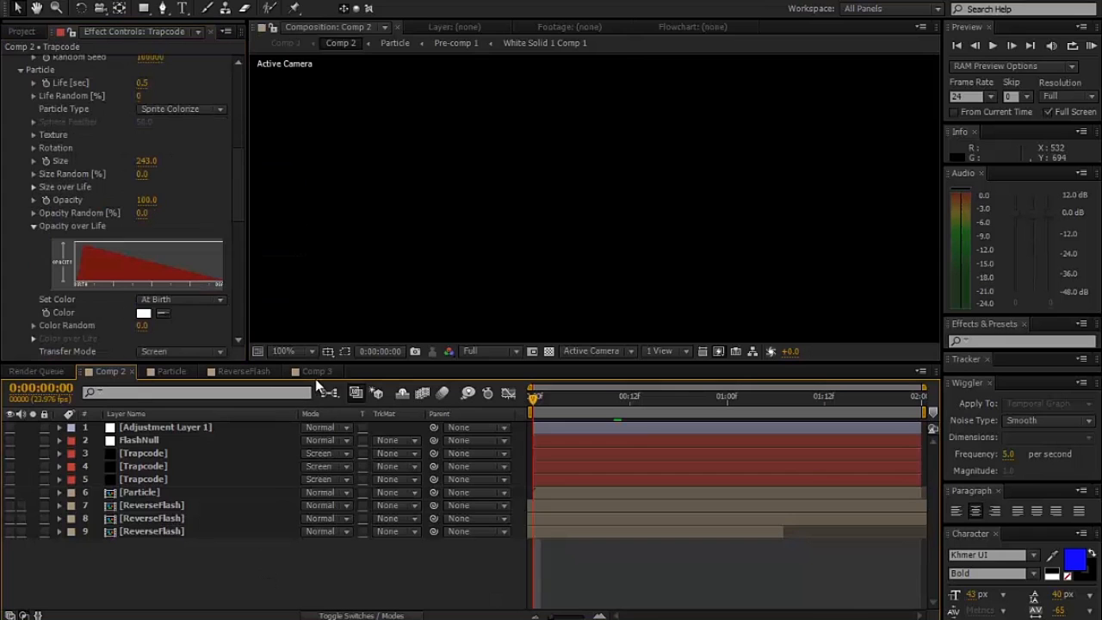
- In Comp 3, set TrapcodeParticular's texture Time Sampling to Current Frame - Freeze and its texture Layer to 3. Particle
click(316, 371)
click(172, 441)
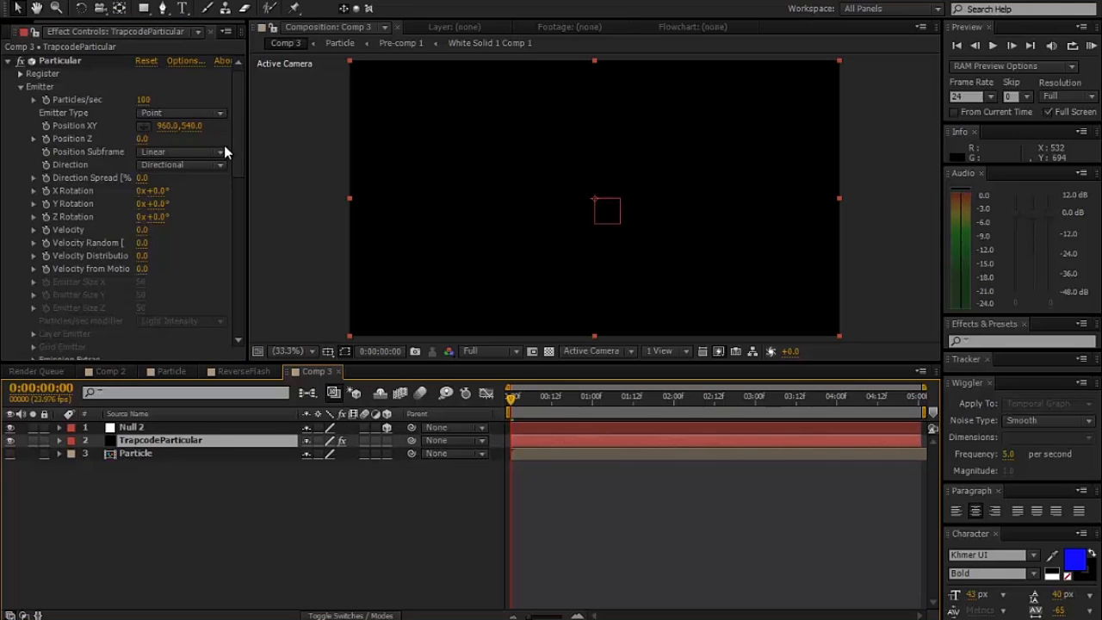
scroll(226, 172, down, 15)
scroll(219, 230, down, 3)
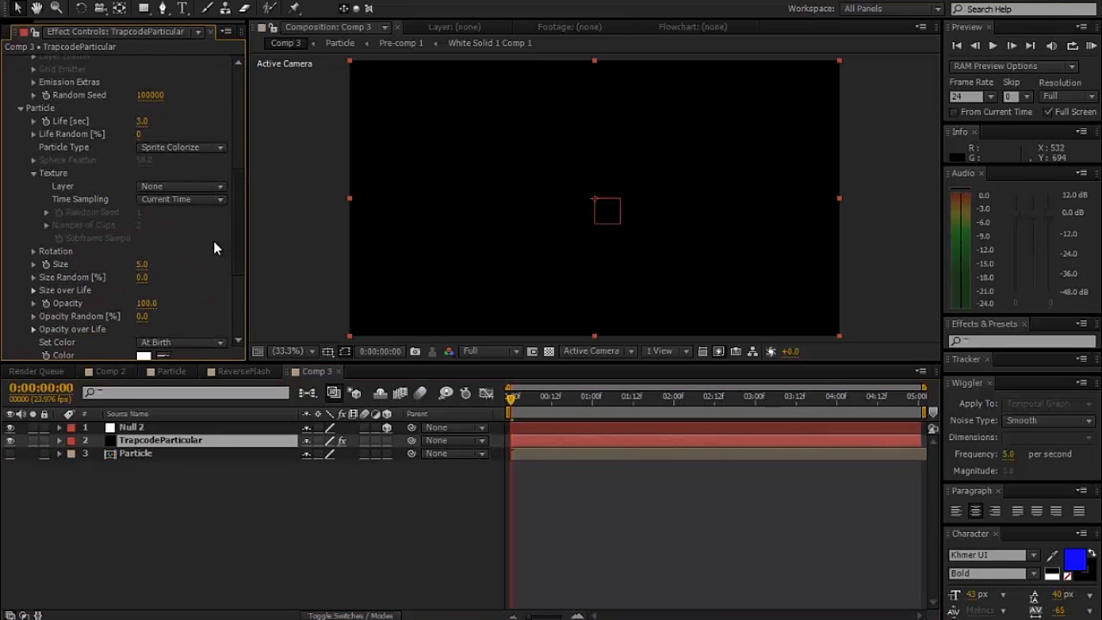
click(200, 199)
click(191, 388)
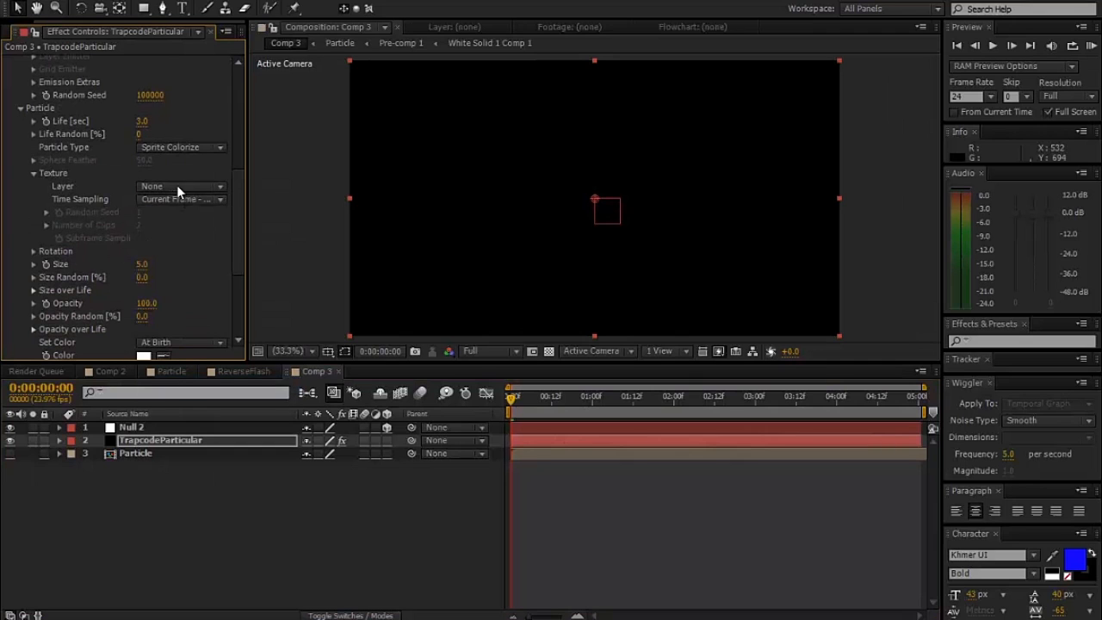
click(176, 186)
click(183, 258)
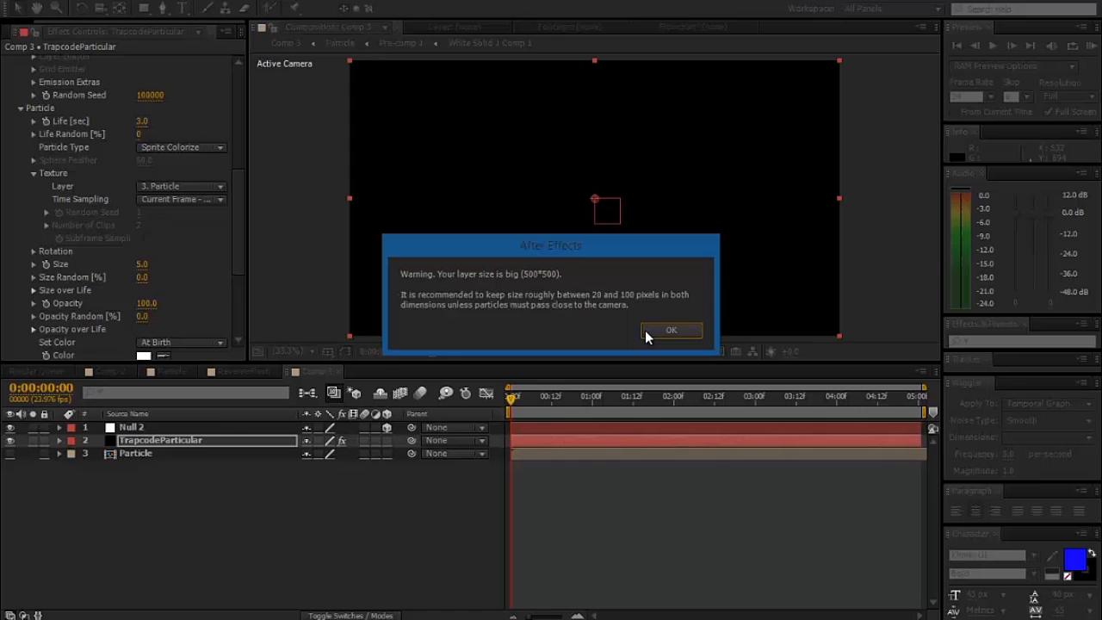
click(670, 330)
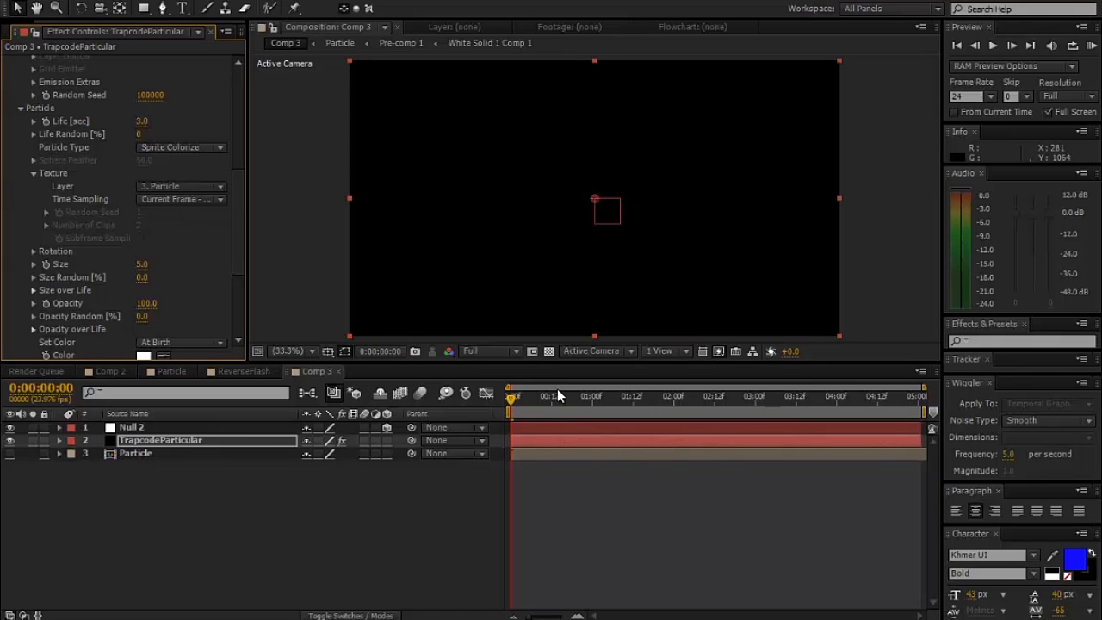
- Scrub the beginning of Comp 3 to inspect the emitted particles, returning to the first frame
drag(534, 410, 501, 399)
scroll(593, 301, up, 8)
scroll(148, 135, up, 10)
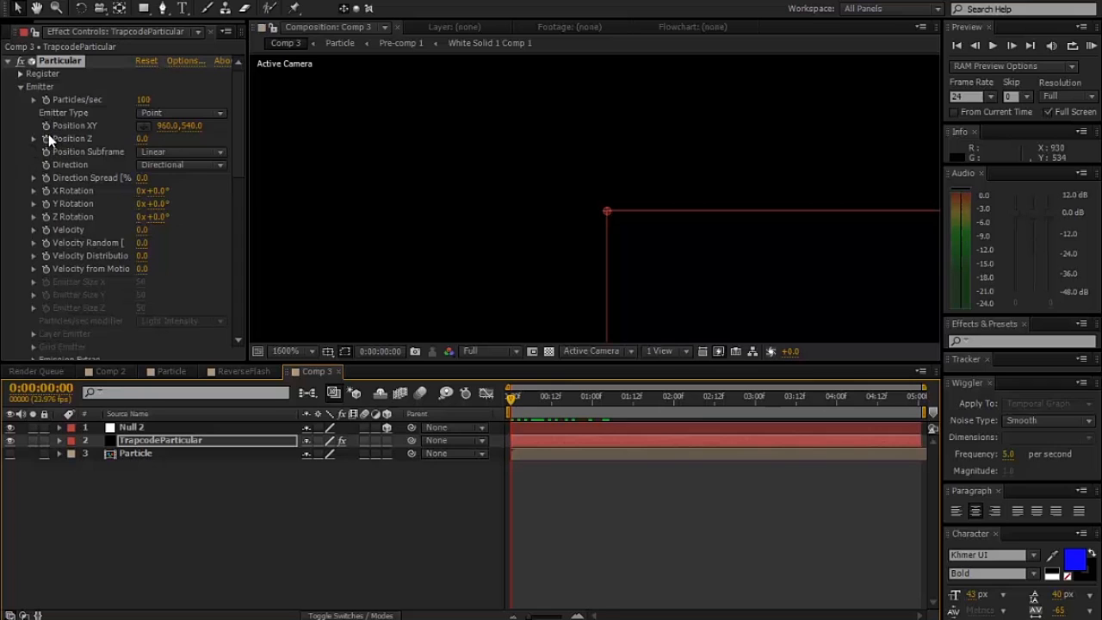
- Add expressions linking the emitter's Position XY and Position Z to the matching position values of Null 2
alt+click(46, 129)
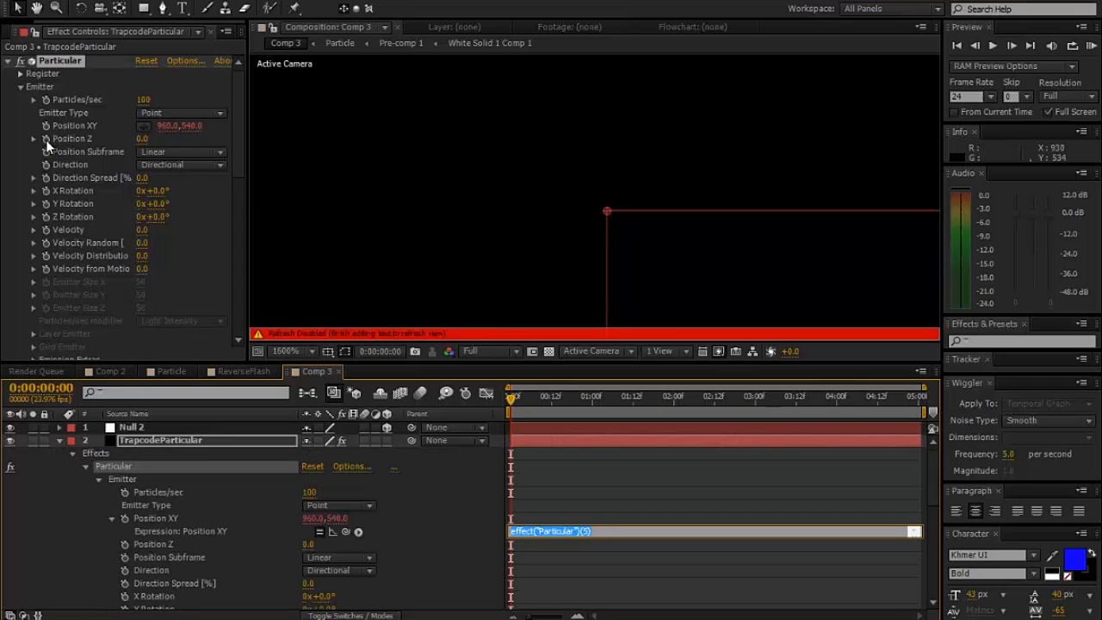
alt+click(46, 139)
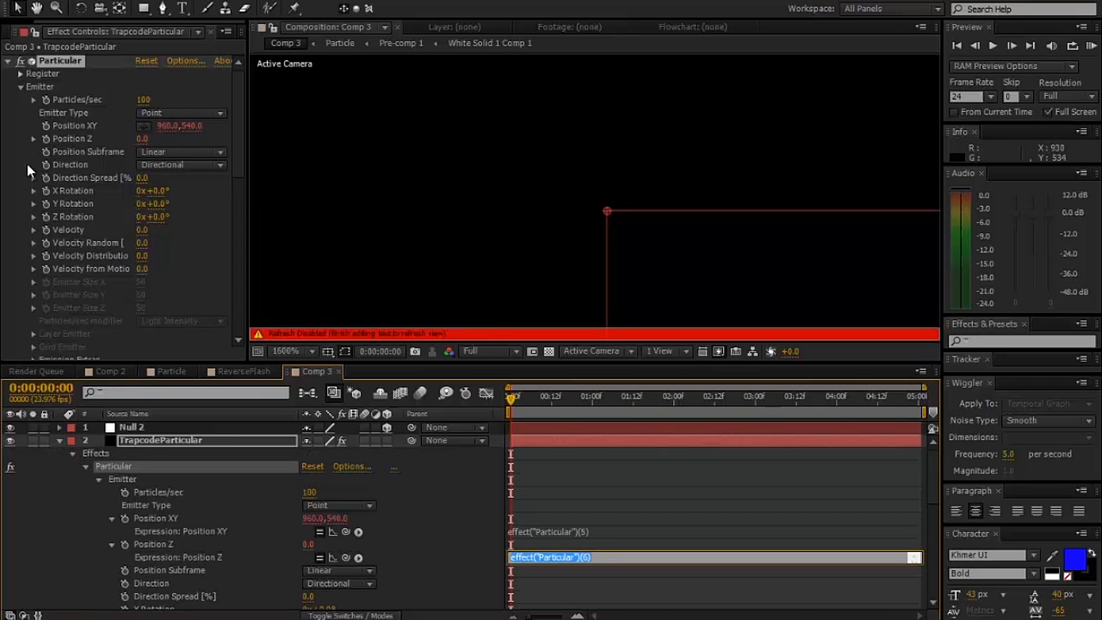
click(128, 428)
key(p)
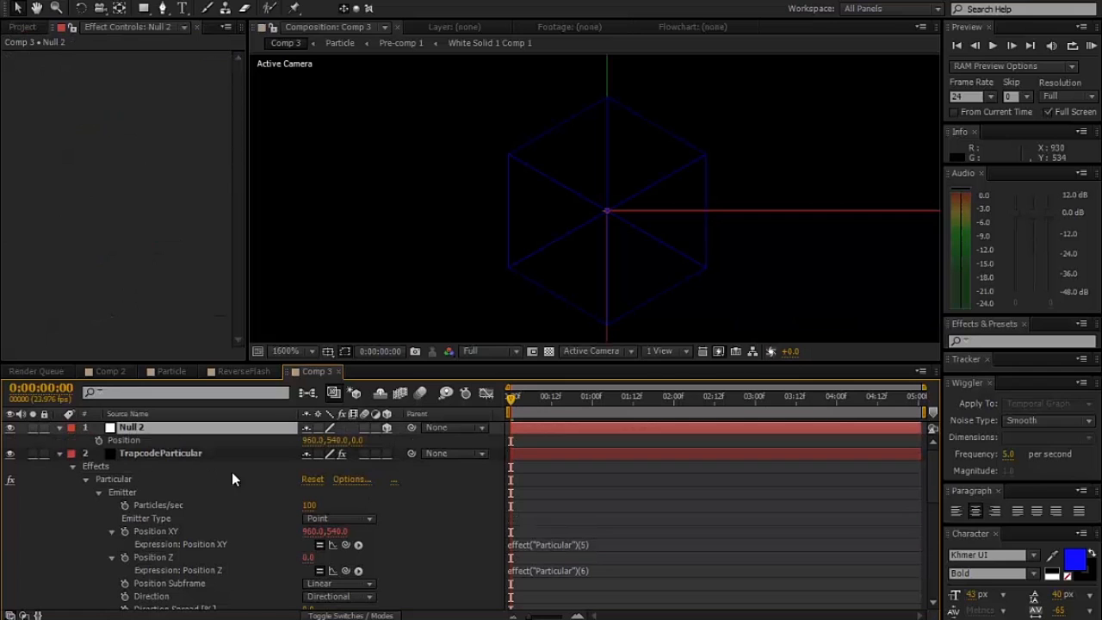
drag(332, 545, 205, 442)
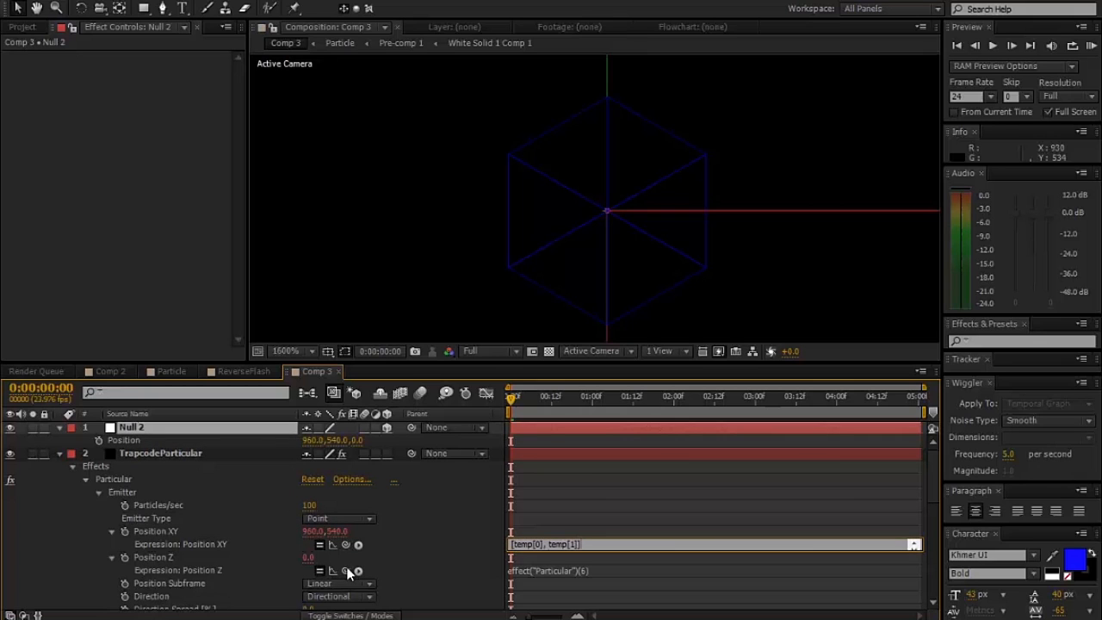
drag(346, 571, 356, 444)
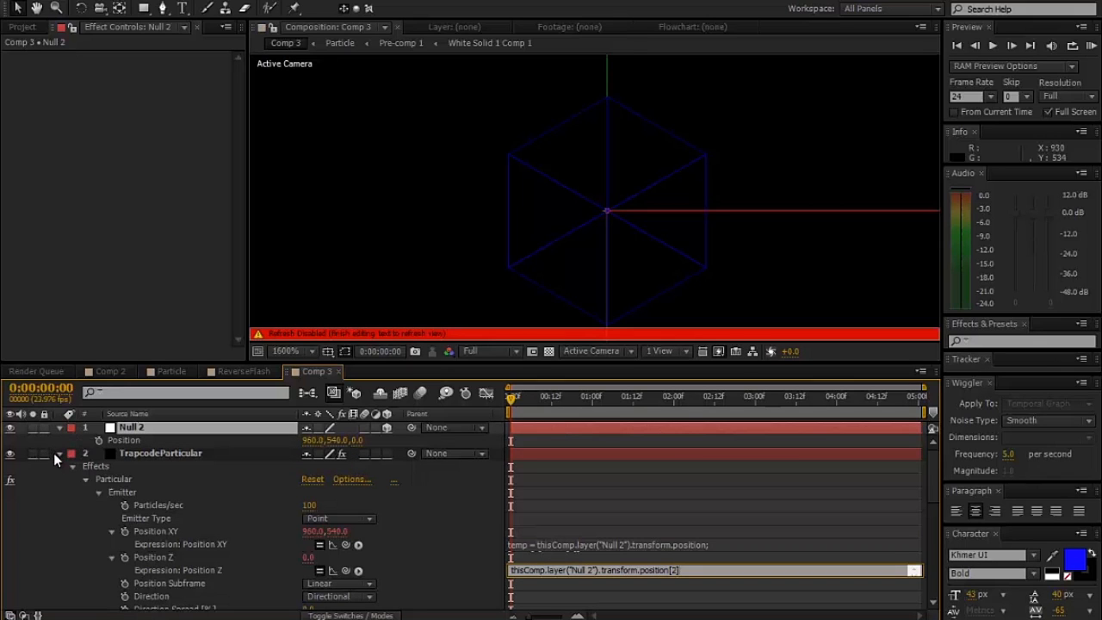
click(59, 454)
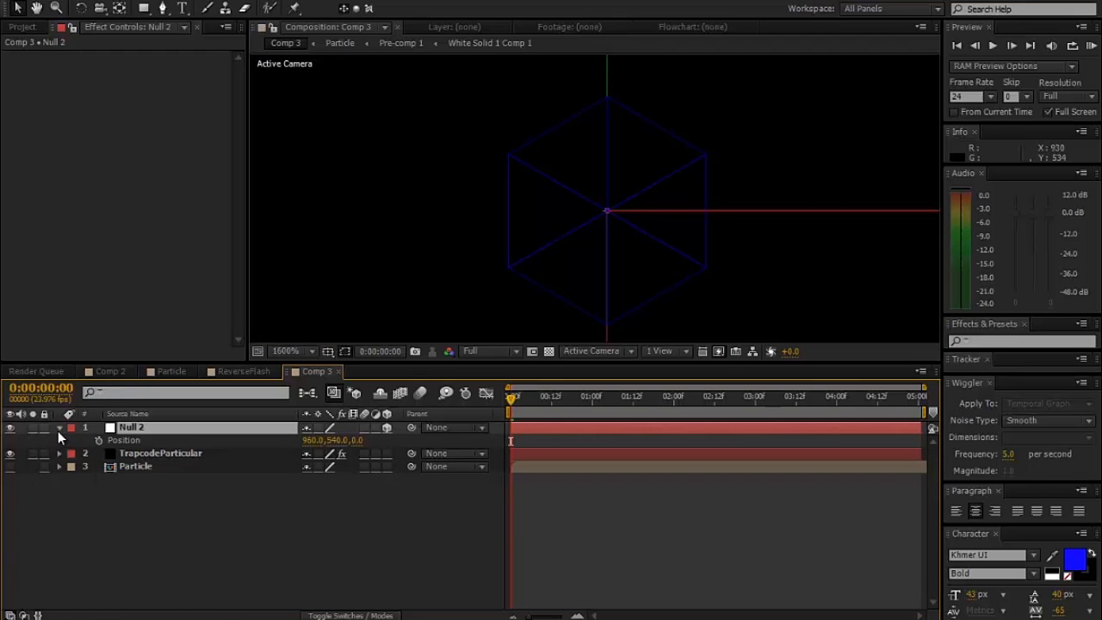
click(58, 428)
- At 0:00:00:23, move Null 2 slightly in the negative direction along its X axis
click(94, 466)
click(232, 428)
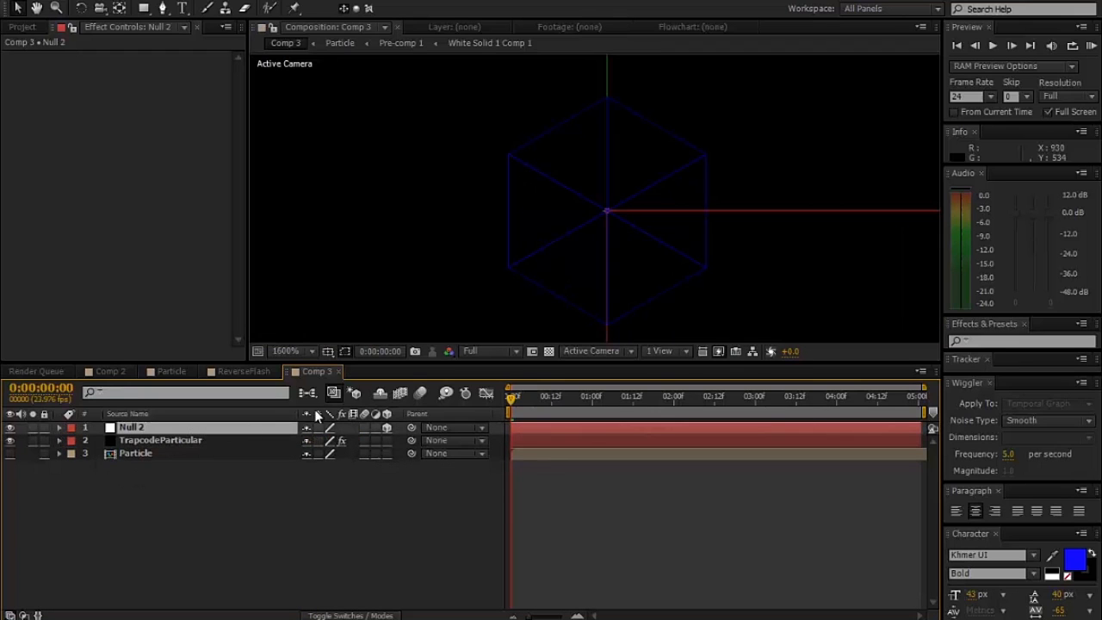
scroll(655, 219, down, 10)
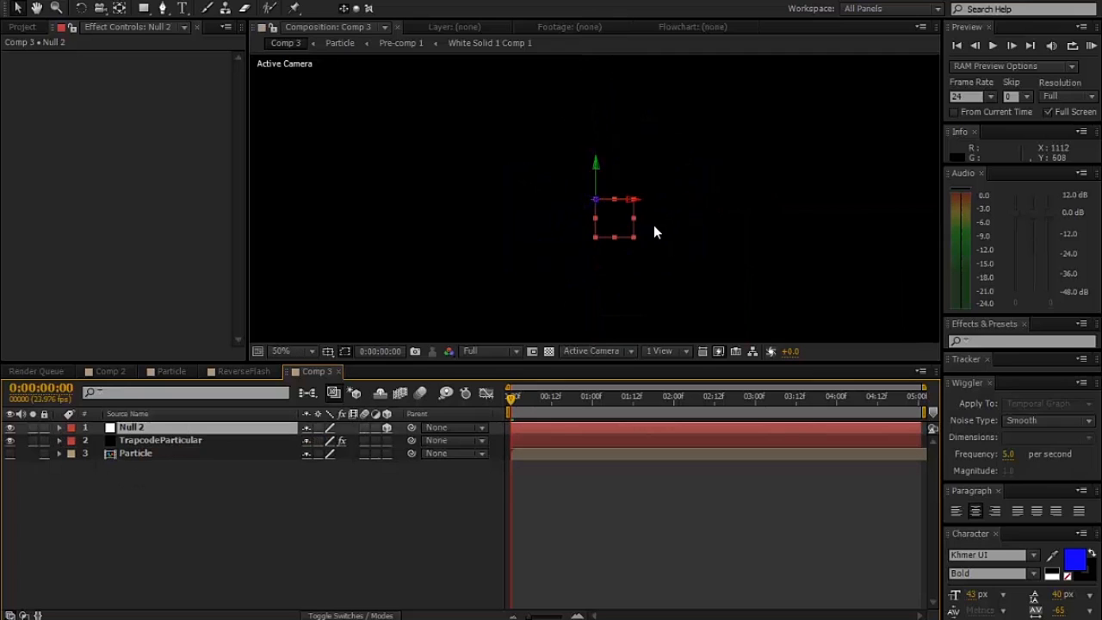
scroll(653, 224, up, 2)
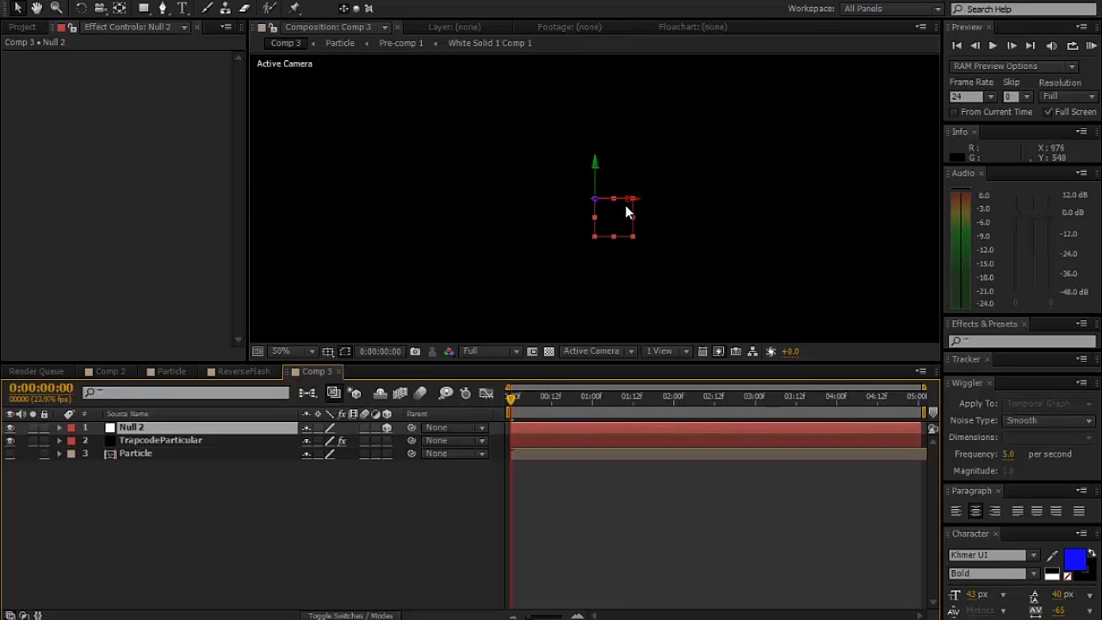
click(589, 398)
scroll(617, 281, up, 7)
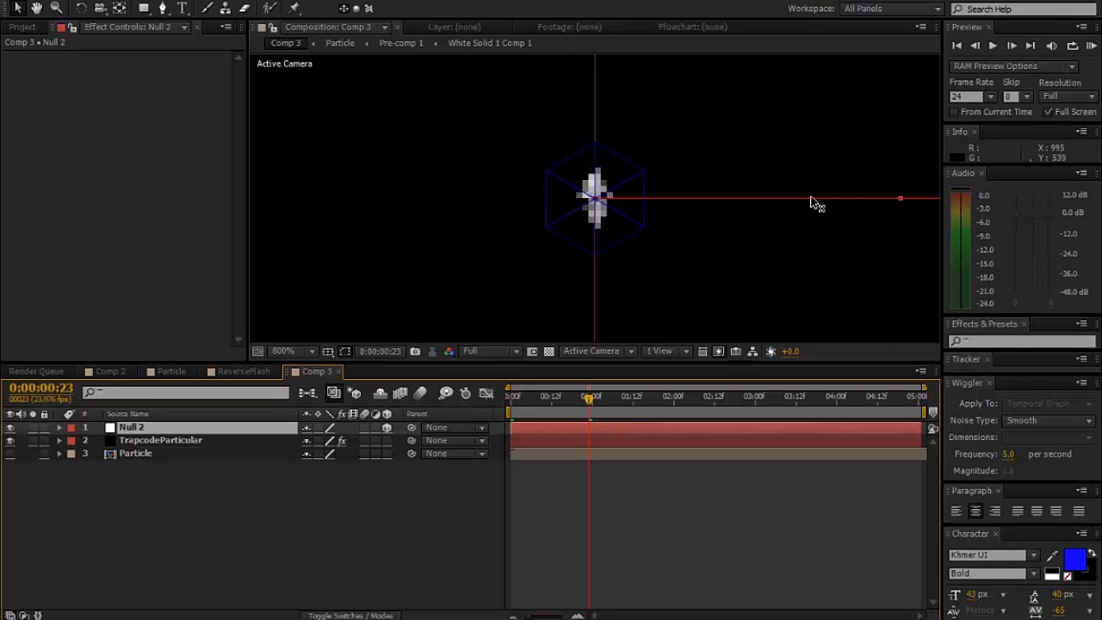
drag(802, 201, 723, 200)
- Set the composition preview resolution to Third, keeping the Active Camera view
click(508, 353)
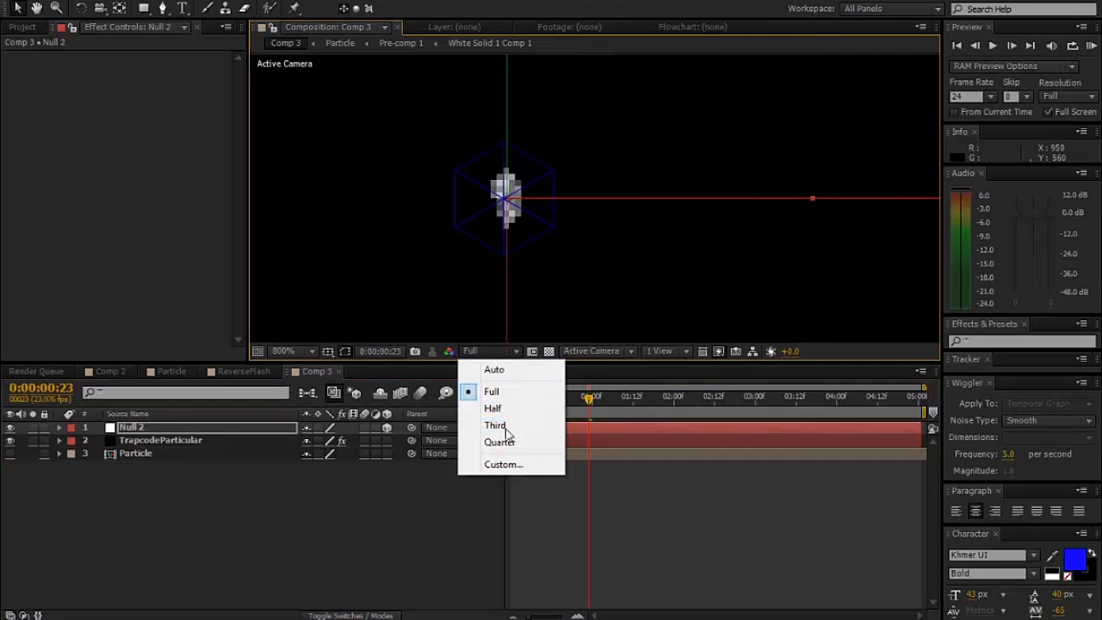
click(503, 423)
click(583, 352)
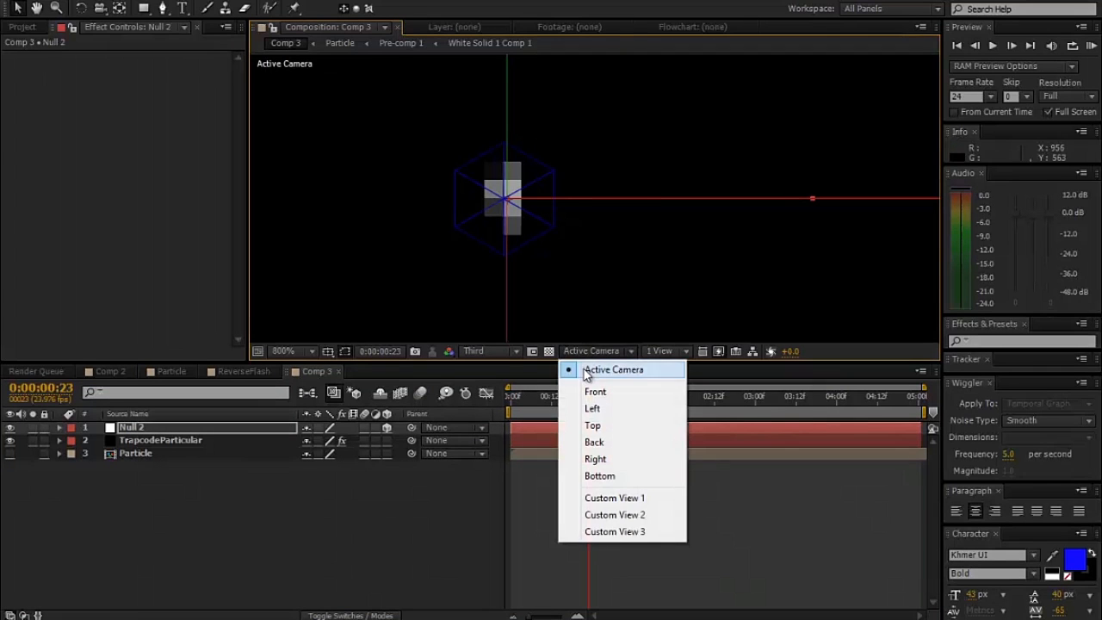
click(582, 369)
key(comma)
key(comma)
key(comma)
key(comma)
key(comma)
key(comma)
key(comma)
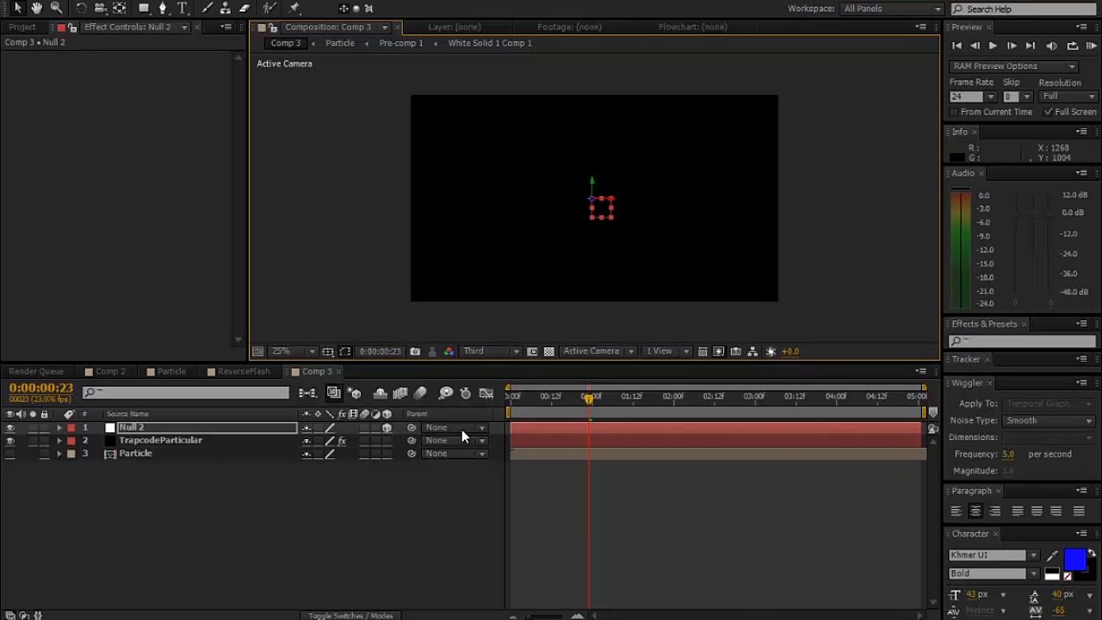
- In the Top view, add a Position keyframe to Null 2 at the first frame and move it to Z about 2752
click(621, 350)
click(619, 425)
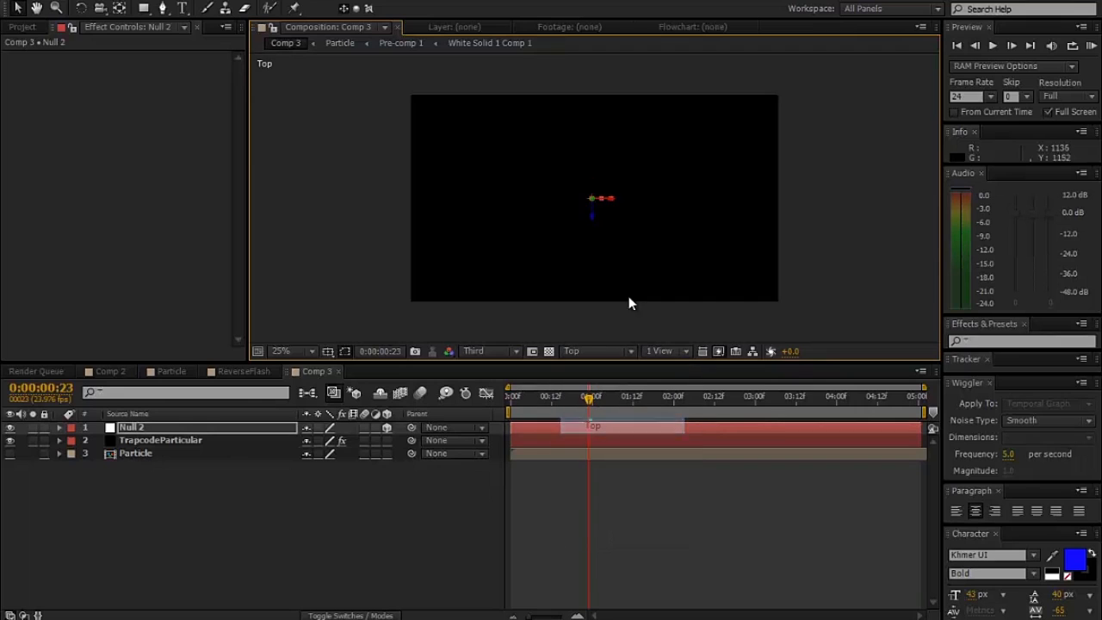
scroll(628, 283, down, 1)
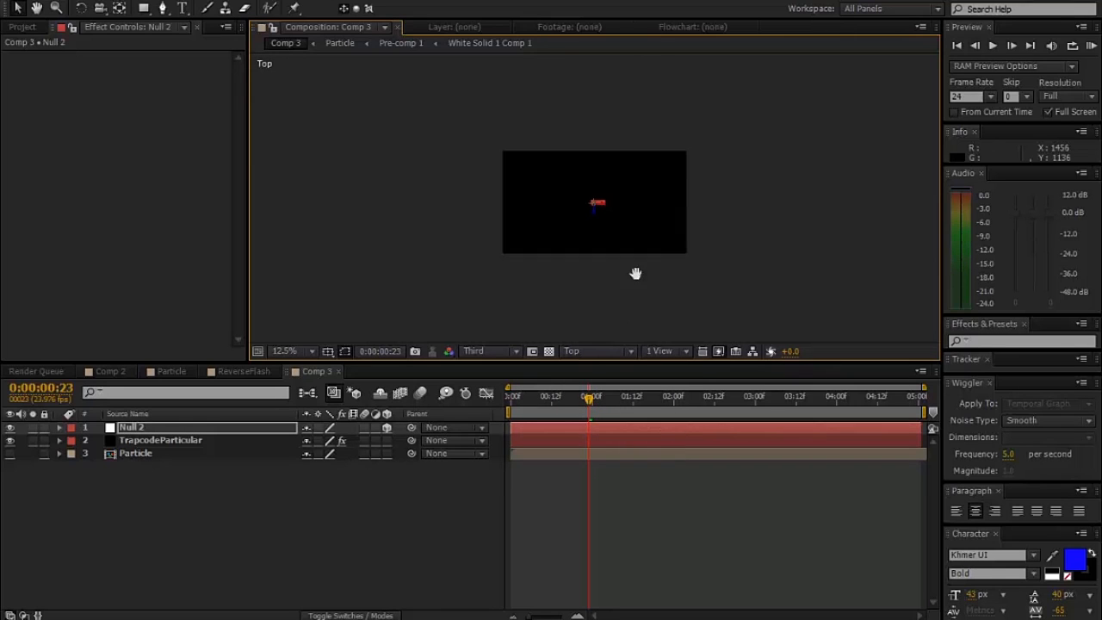
scroll(641, 258, down, 1)
click(19, 10)
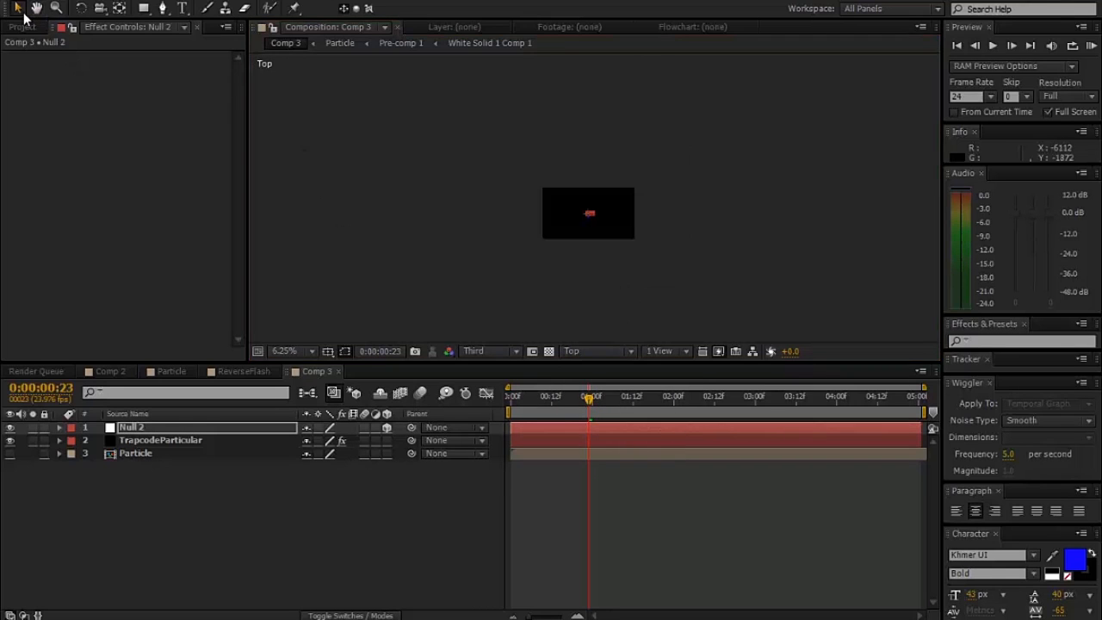
click(59, 427)
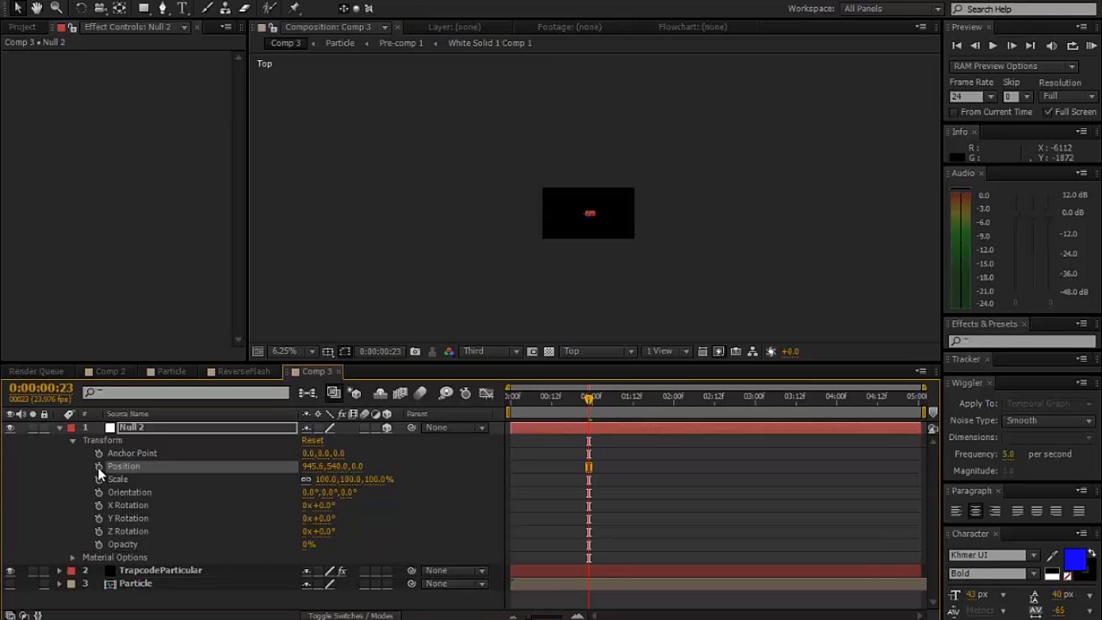
key(Home)
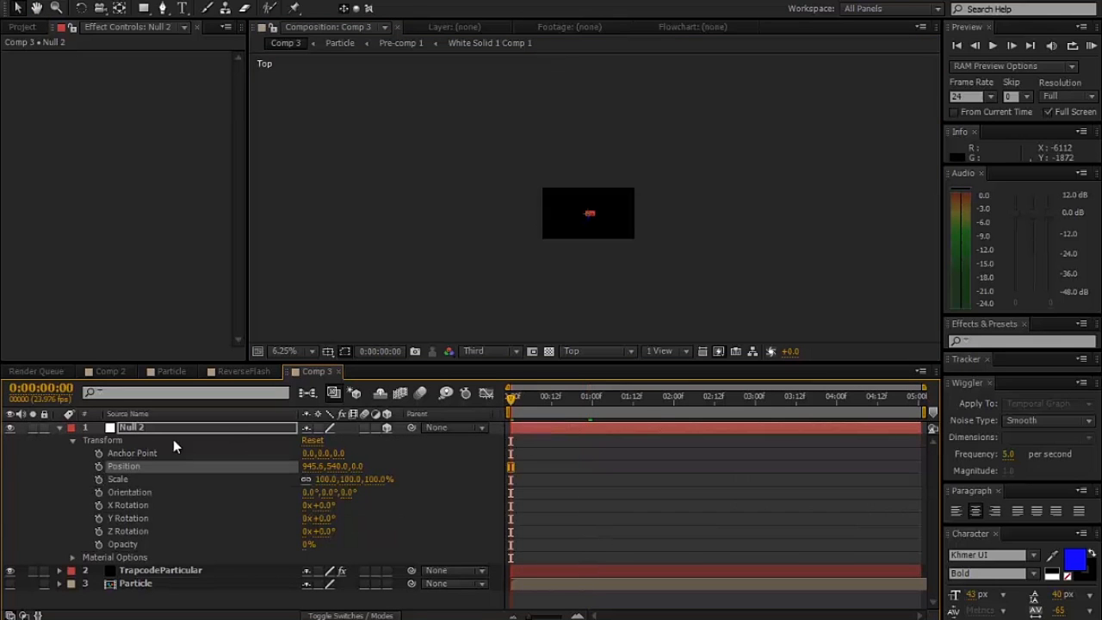
click(98, 466)
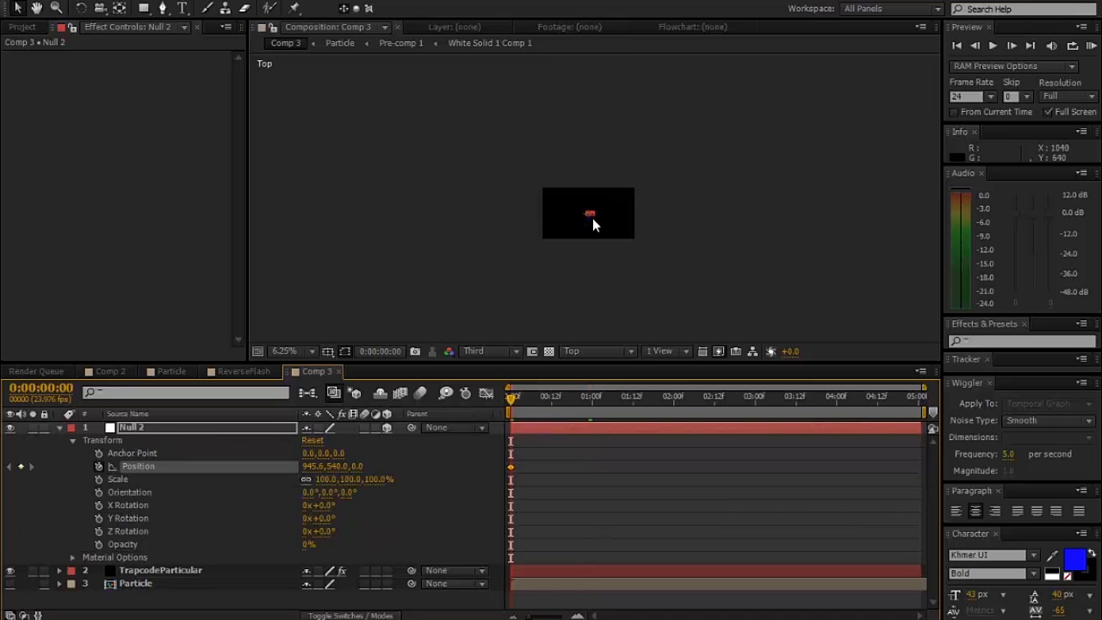
drag(592, 219, 609, 87)
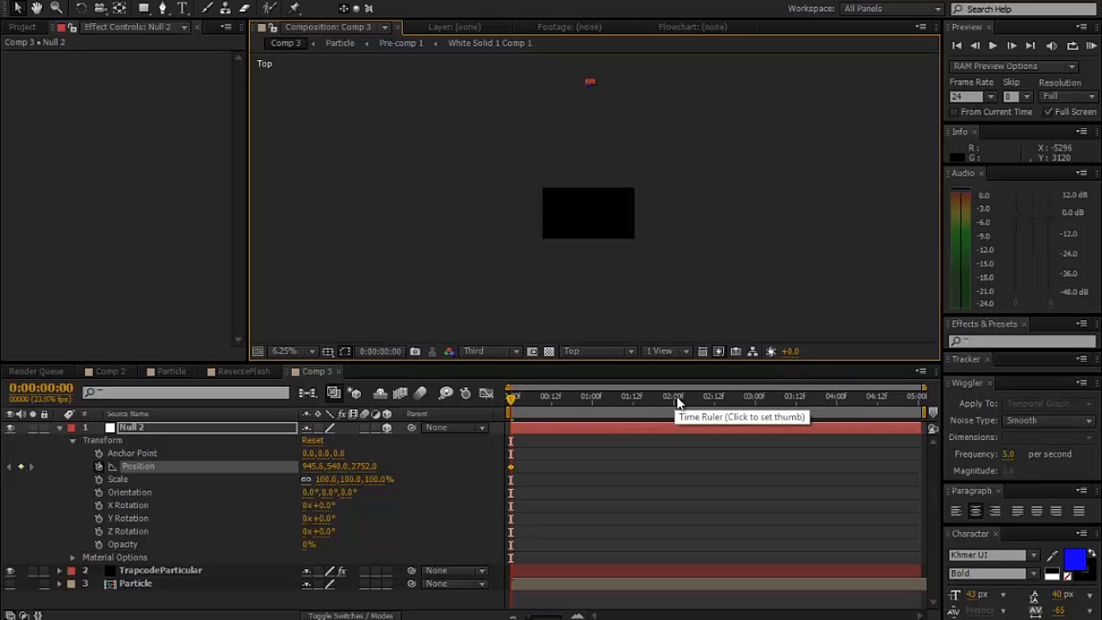
- At 0:00:01:00, move Null 2 along its Z axis to about -2416
click(552, 401)
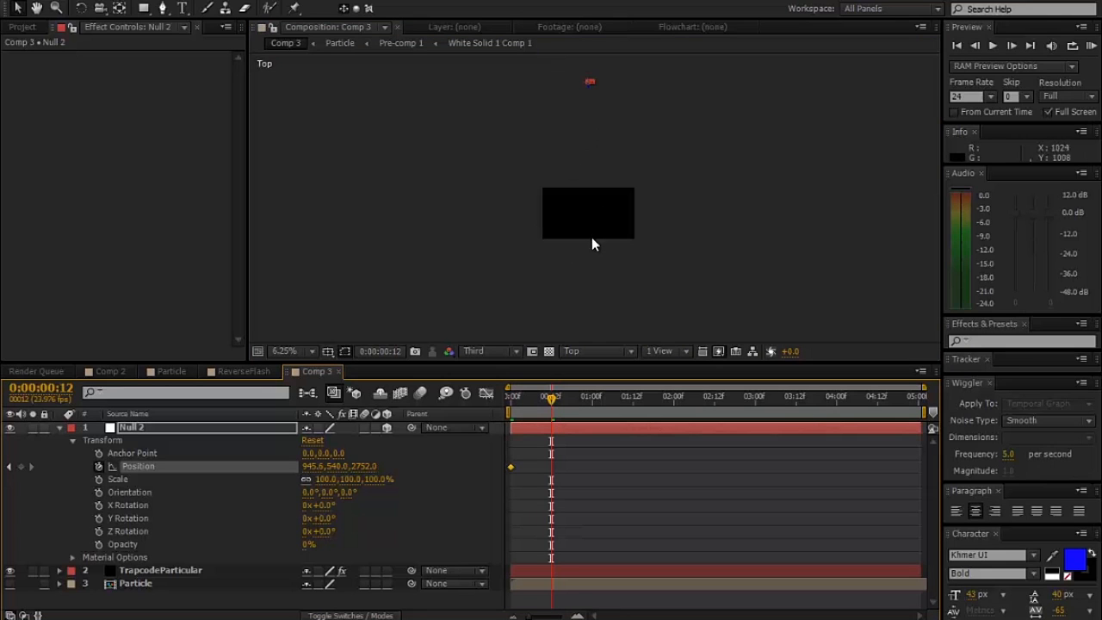
click(592, 399)
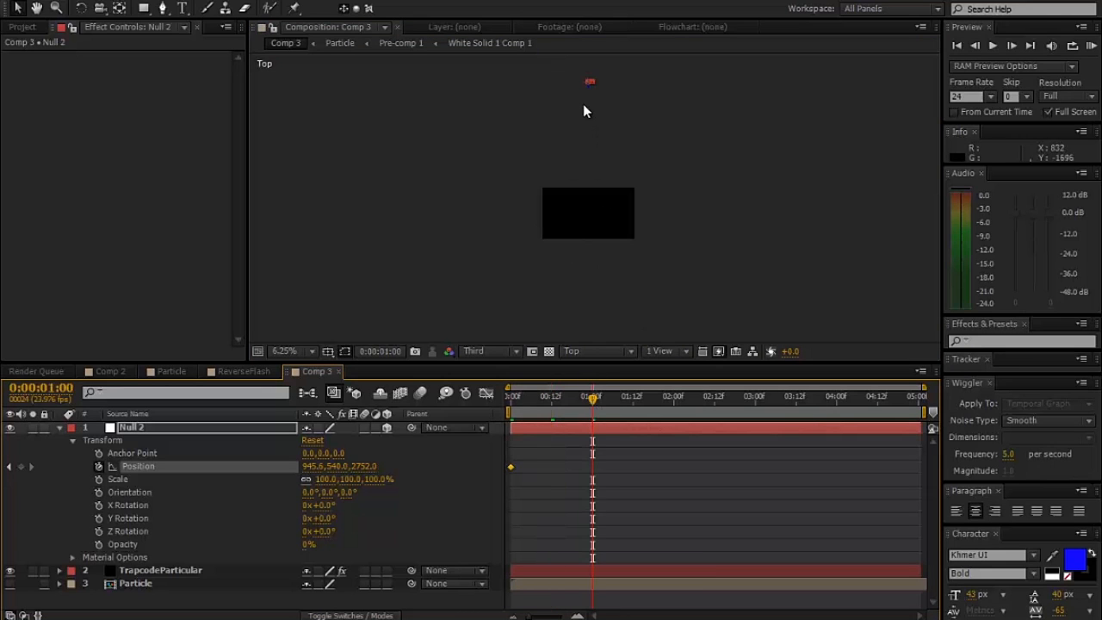
drag(588, 89, 591, 350)
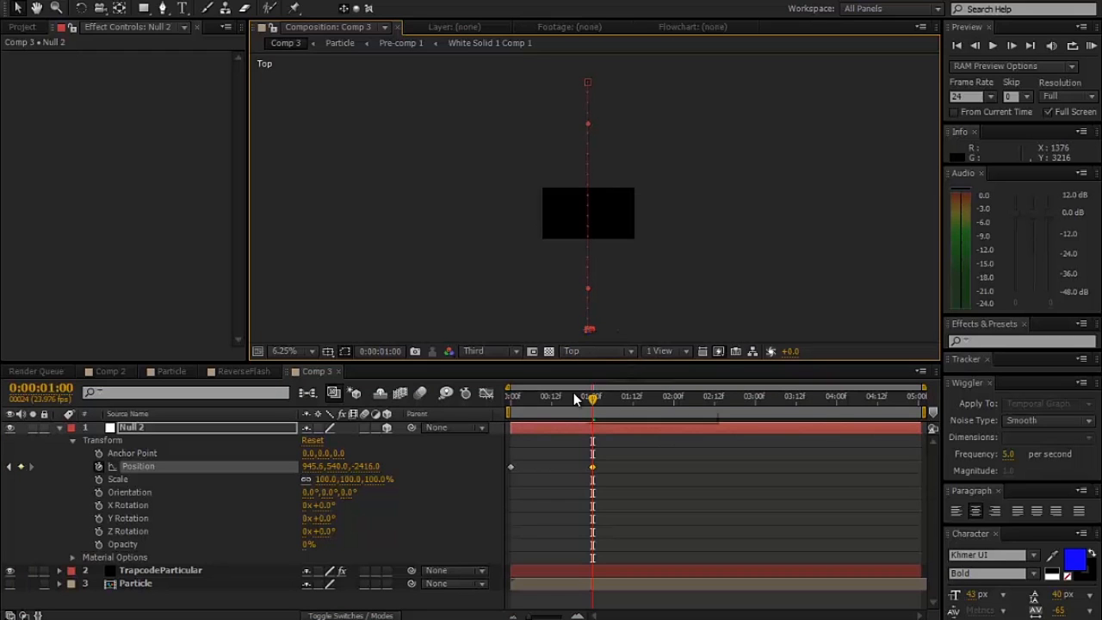
- Add intermediate Position keyframes to Null 2 at 0:00:00:09 and 0:00:00:16
click(541, 400)
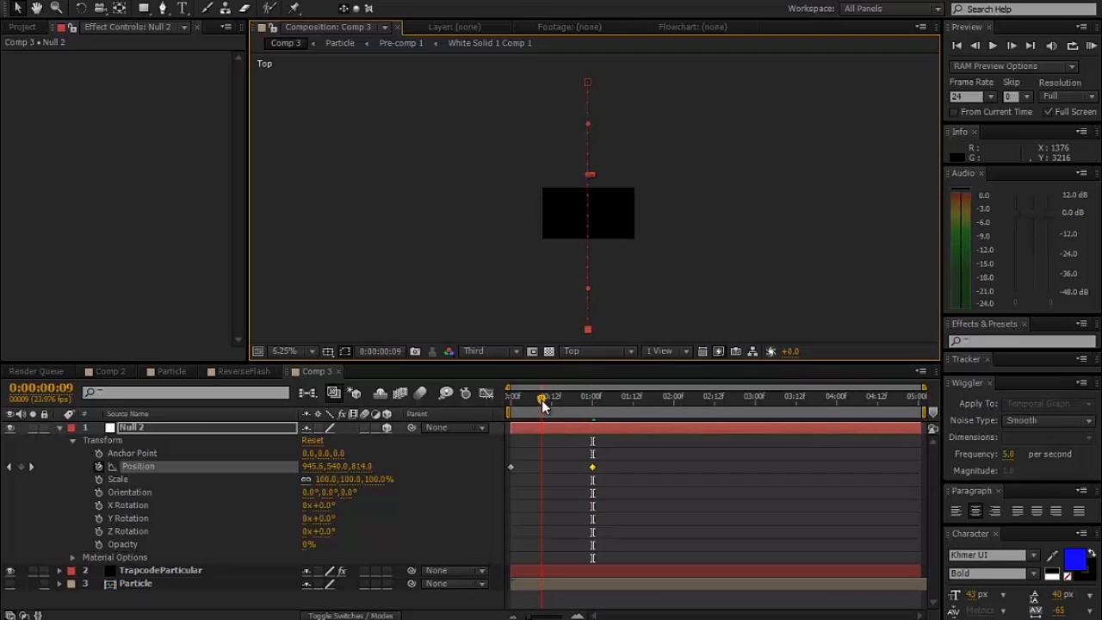
click(21, 466)
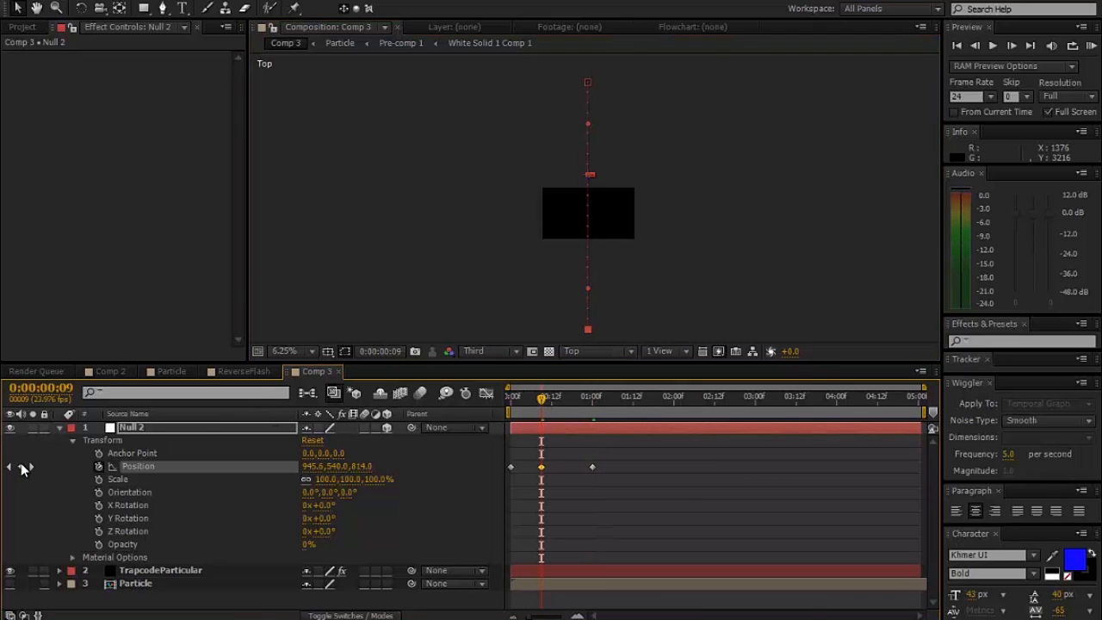
click(564, 400)
click(21, 466)
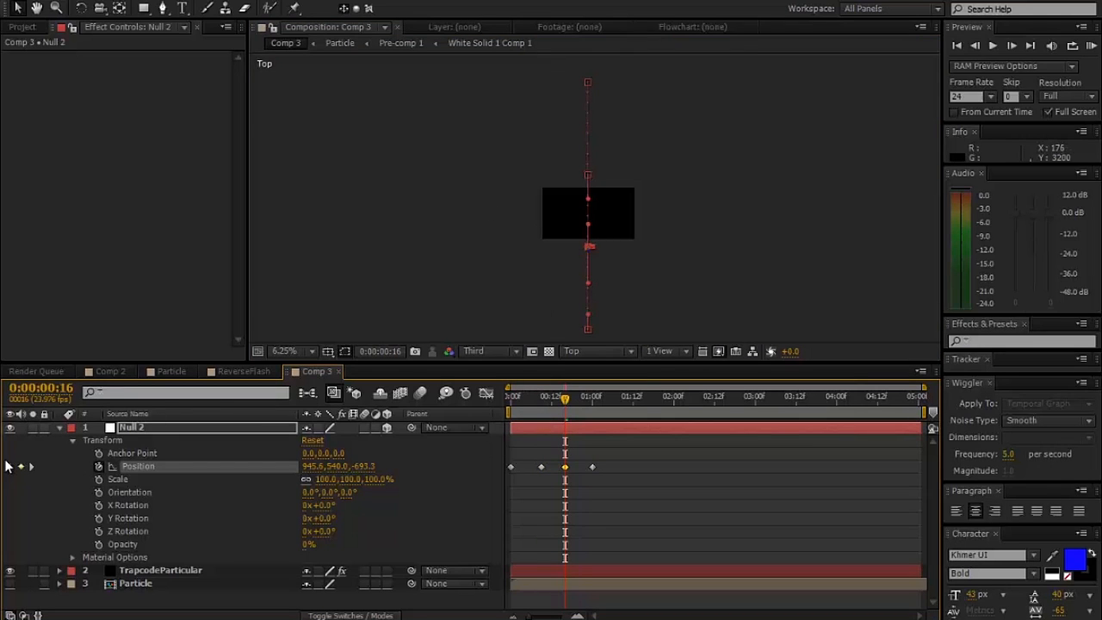
- Move Null 2 to X about -14 at 0:00:00:09 and about 1954 at 0:00:00:16, shortening the path handle at the former keyframe
click(8, 466)
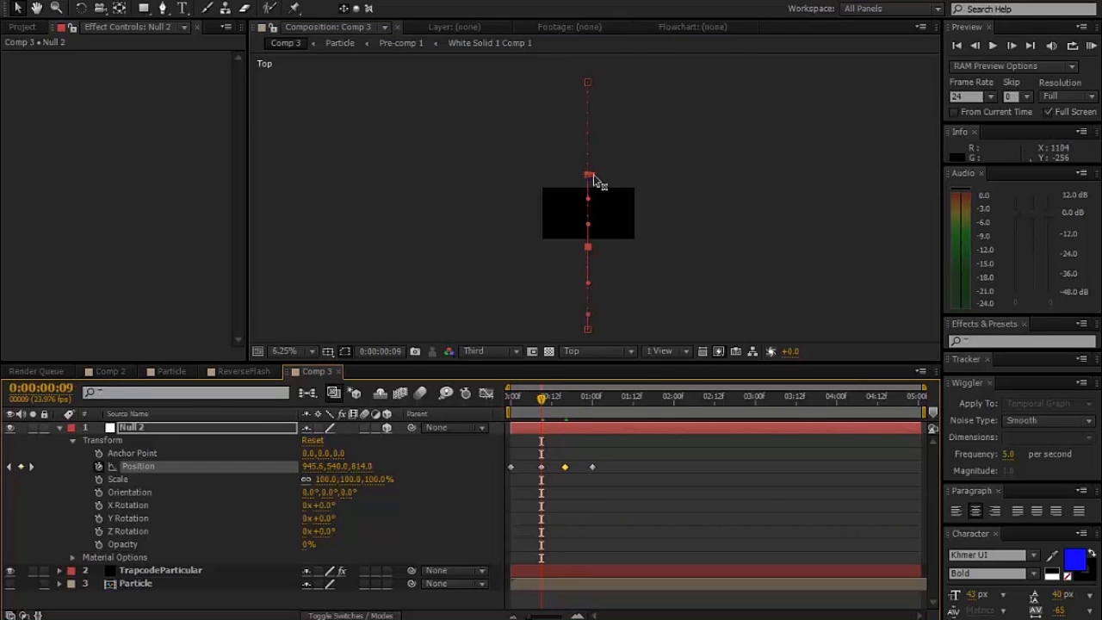
drag(593, 175, 542, 176)
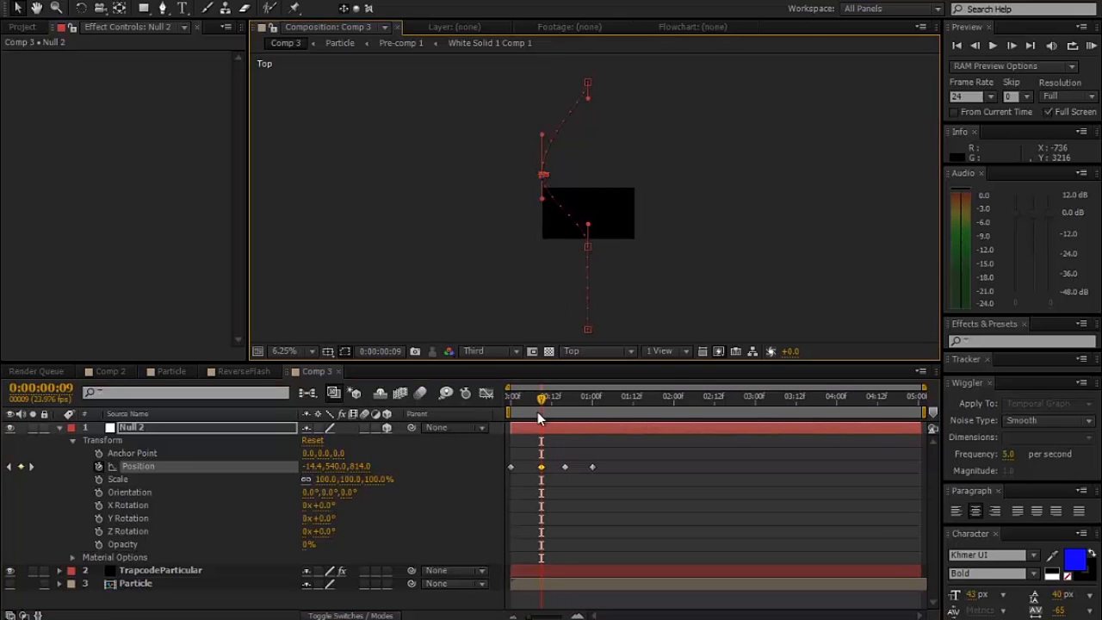
click(31, 467)
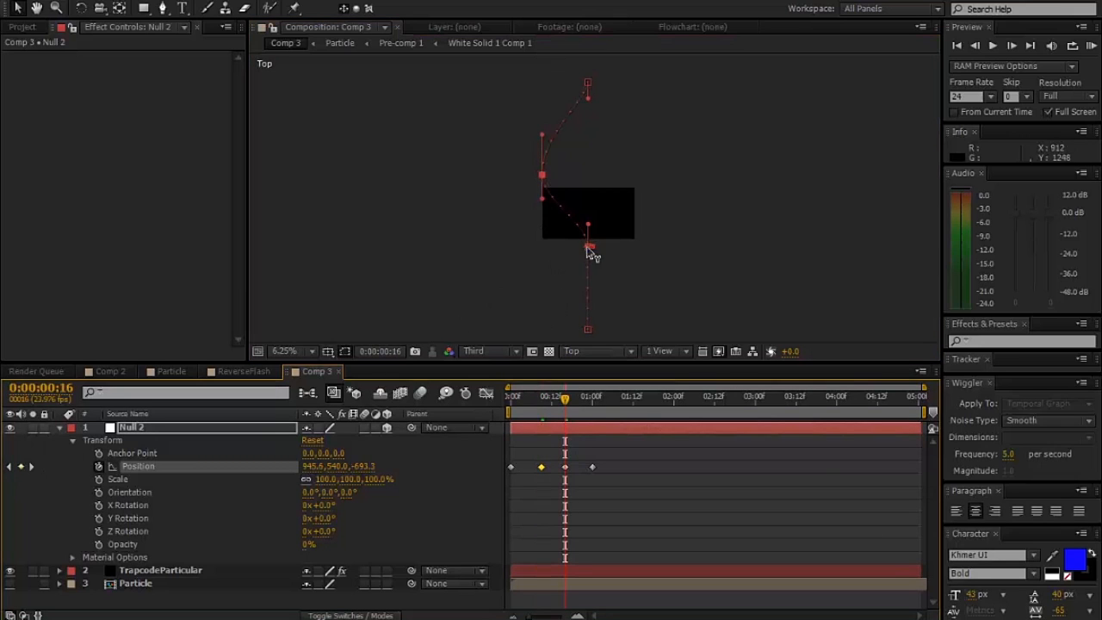
drag(599, 247, 638, 256)
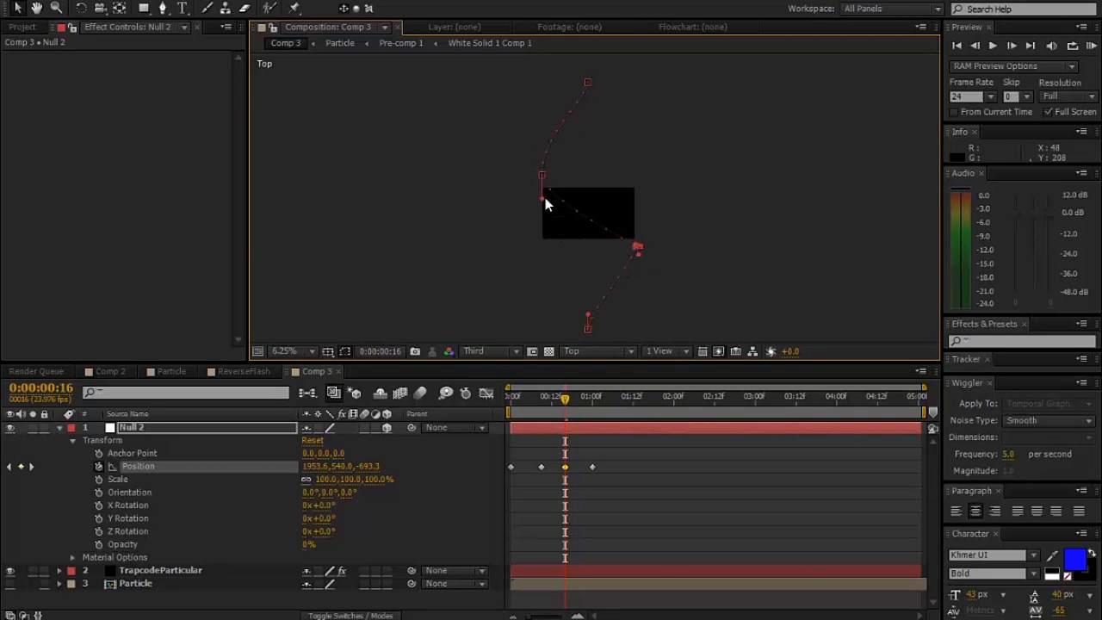
drag(541, 204, 543, 175)
- In the Front view, raise Null 2 at the first keyframe and lower it to Y about 672 at 0:00:00:09
click(613, 354)
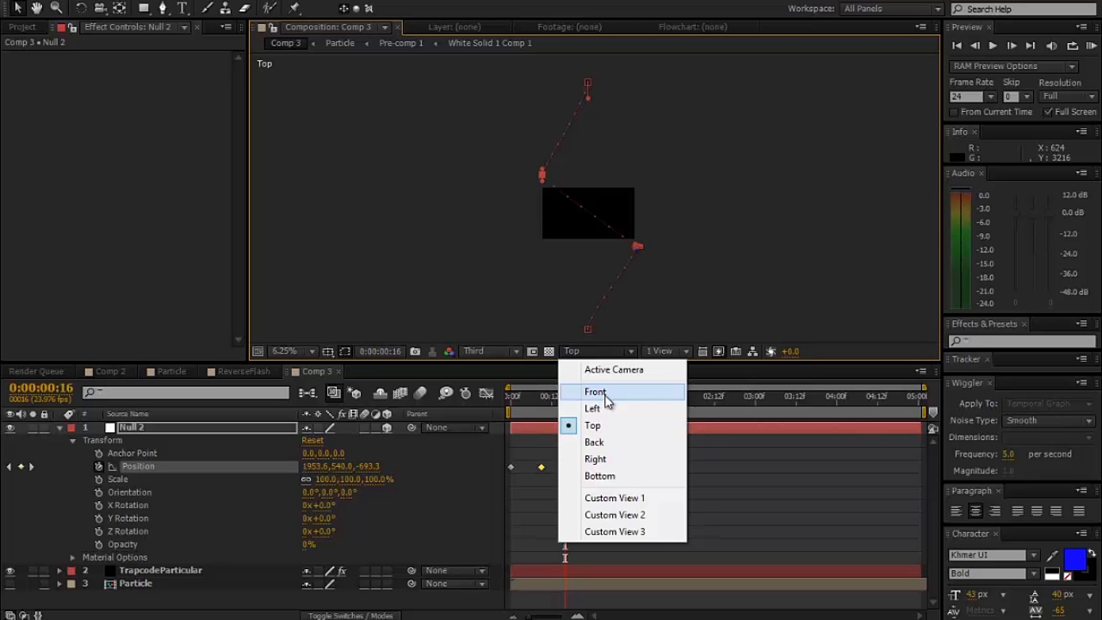
click(596, 392)
key(period)
key(period)
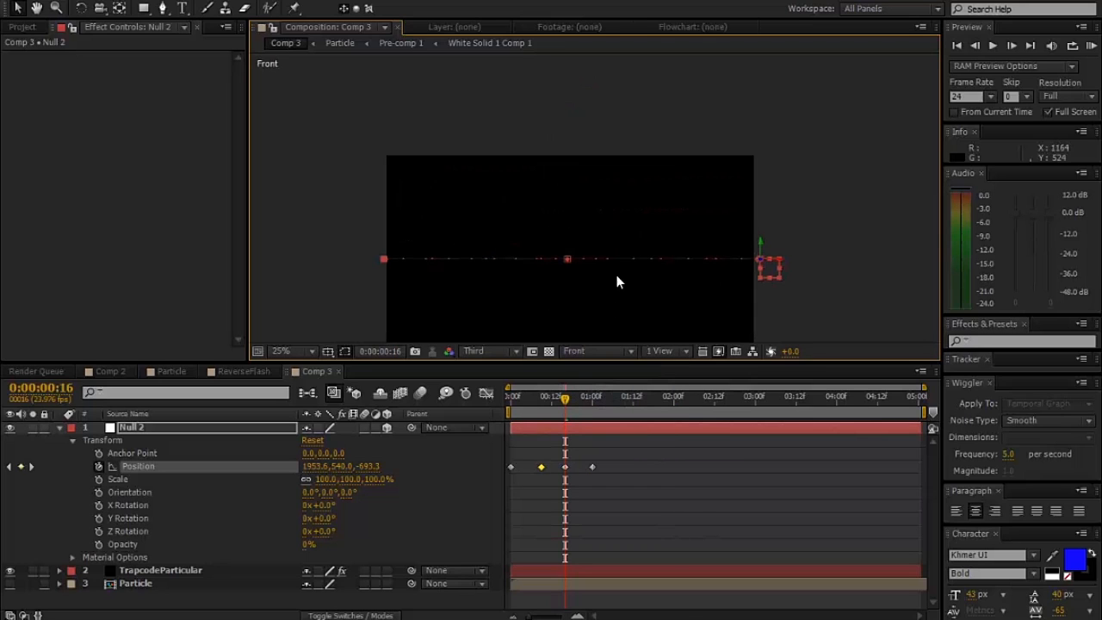
click(10, 468)
click(11, 467)
drag(567, 242, 568, 191)
click(31, 467)
drag(384, 245, 373, 282)
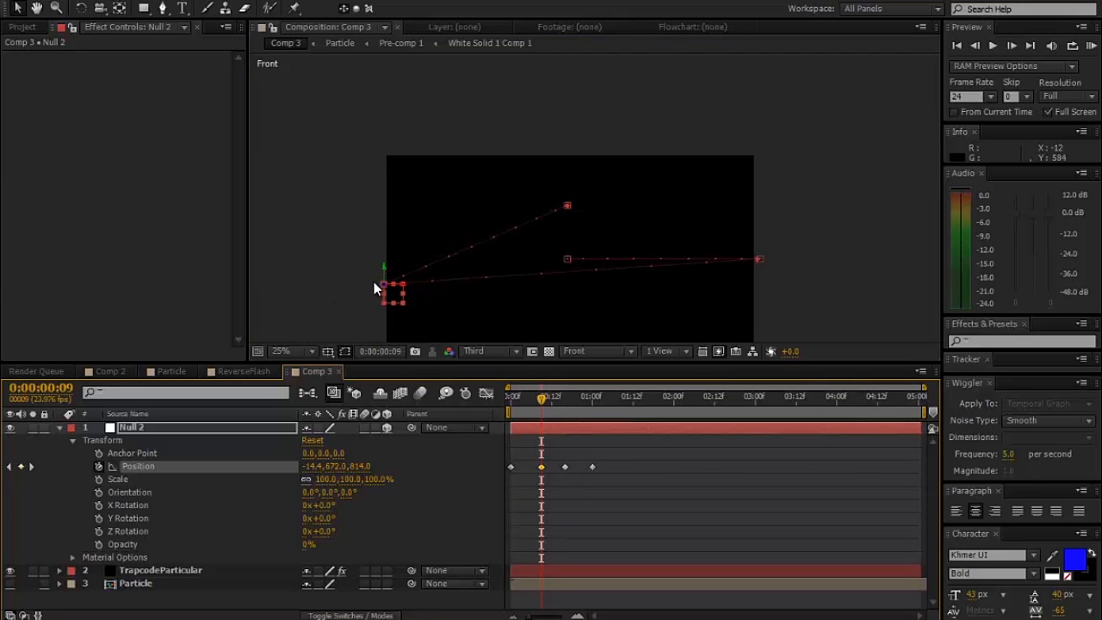
- Raise Null 2 to Y about 476 at 0:00:00:16 and lower it to Y about 772 at 0:00:01:00
click(32, 467)
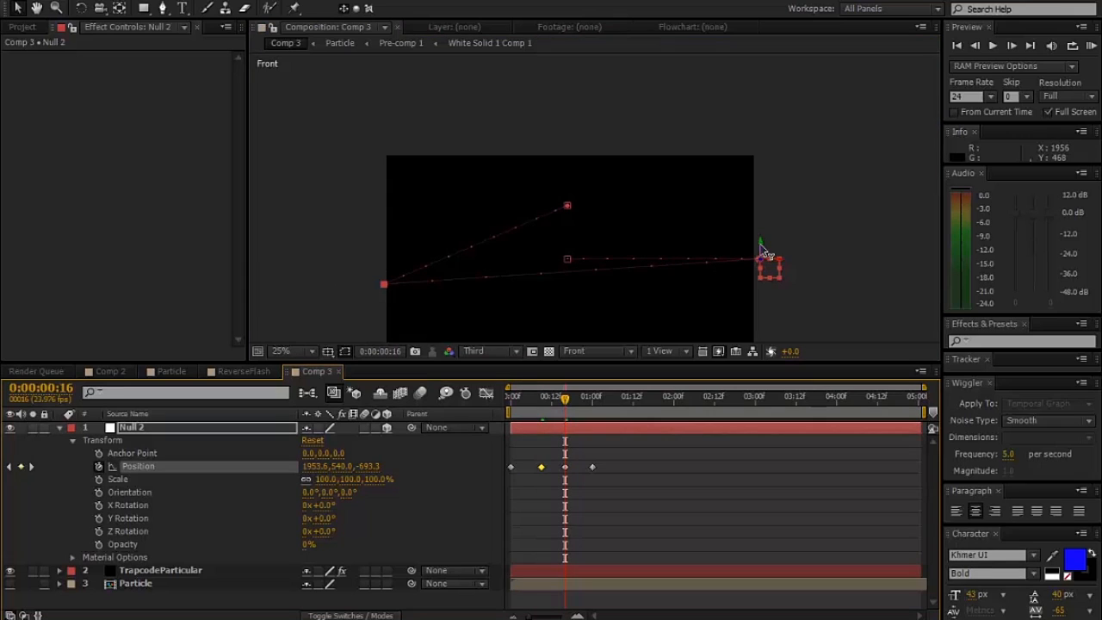
drag(765, 232, 765, 218)
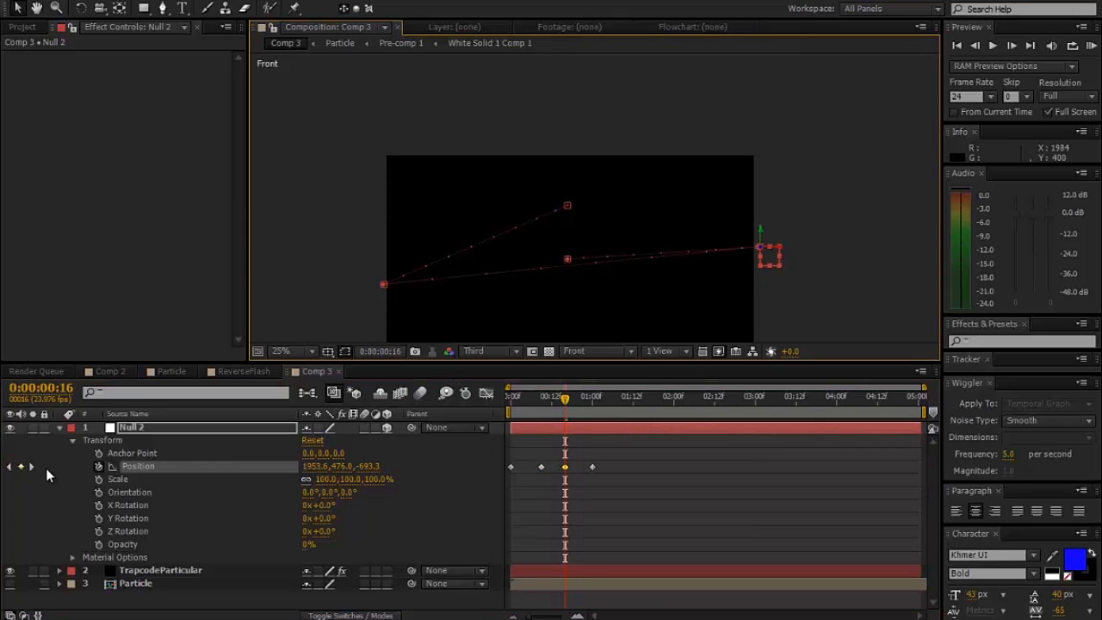
click(31, 466)
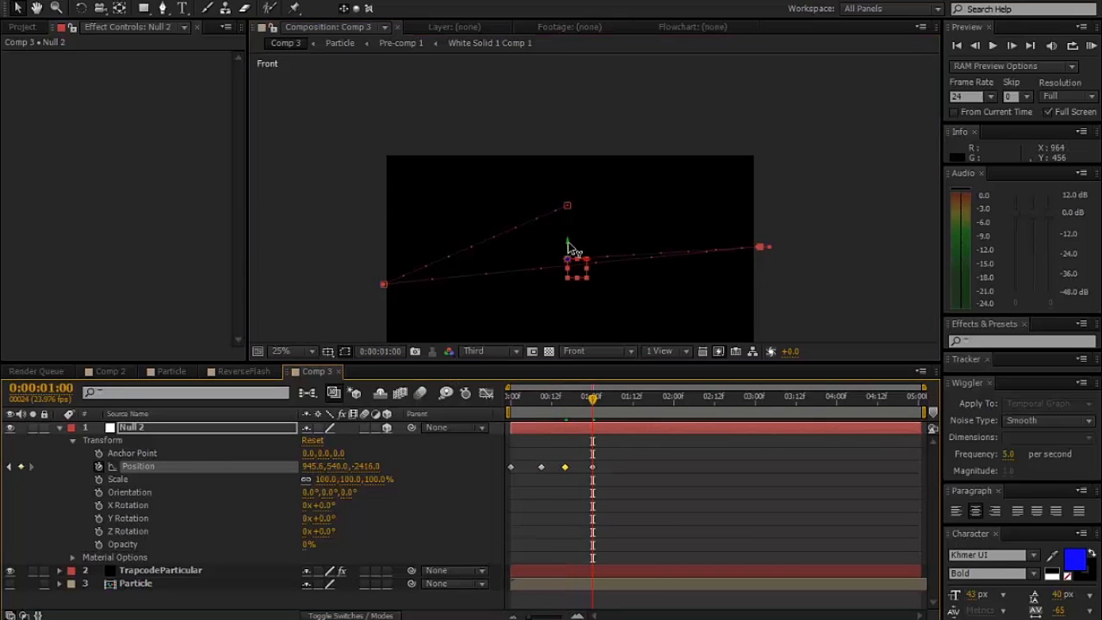
drag(568, 249, 554, 298)
- Return to the Active Camera view and scrub to 0:00:00:15 to inspect Null 2's motion path
click(583, 351)
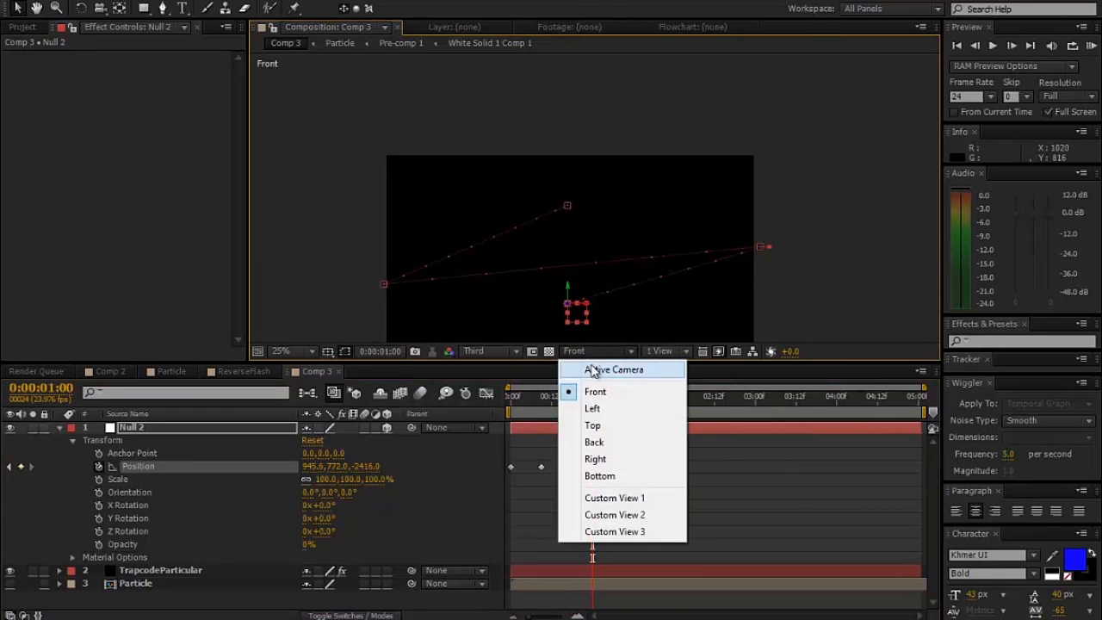
click(590, 366)
drag(659, 274, 662, 215)
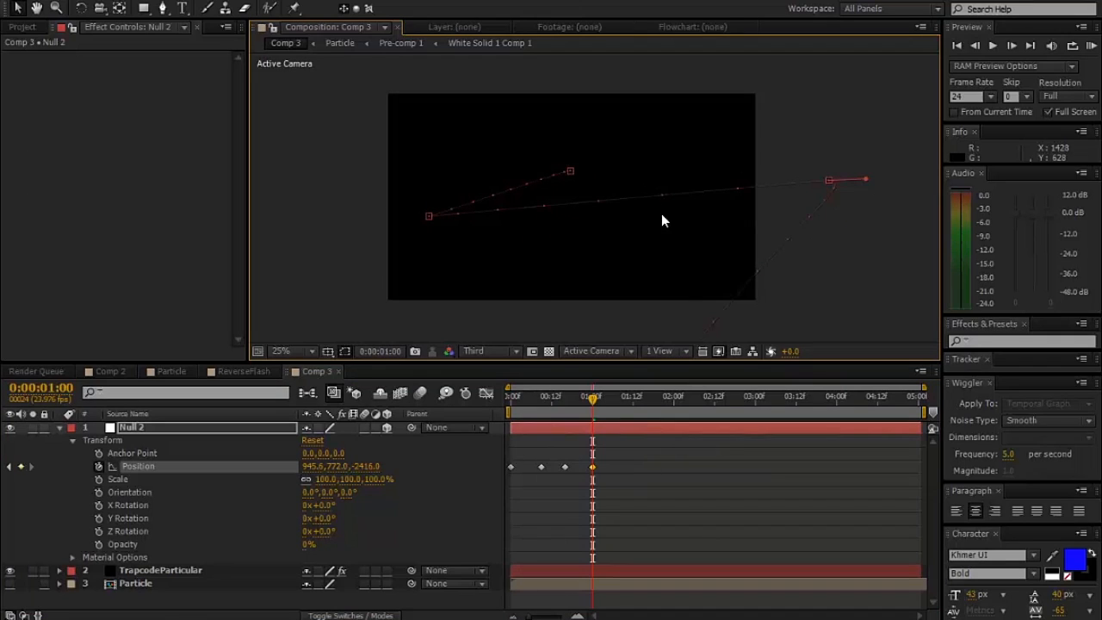
drag(527, 400, 563, 410)
scroll(768, 226, up, 2)
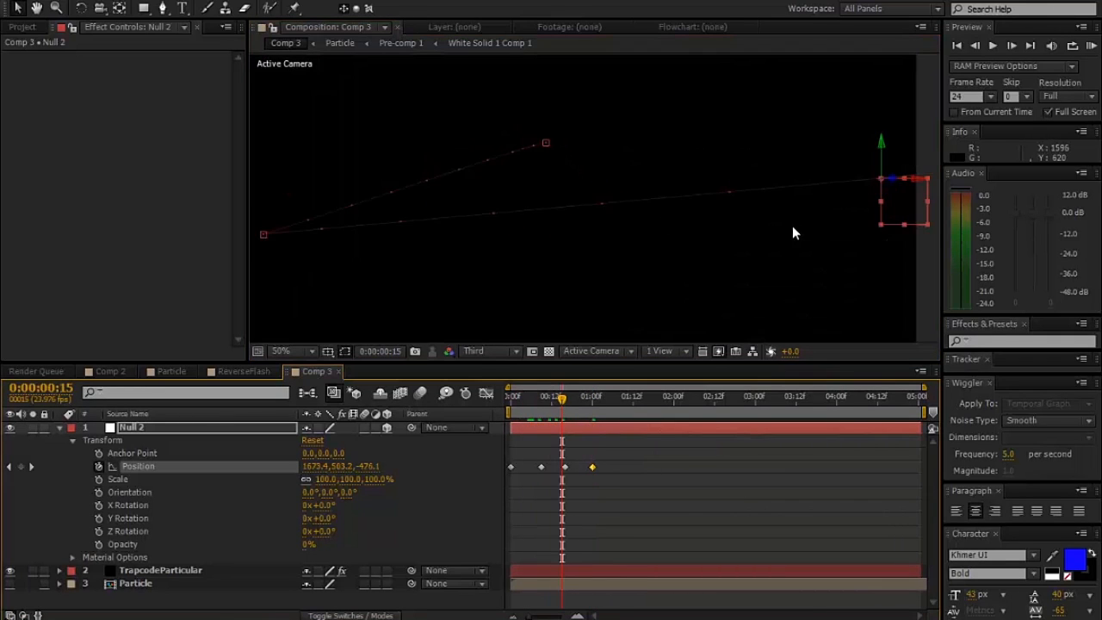
scroll(813, 226, down, 2)
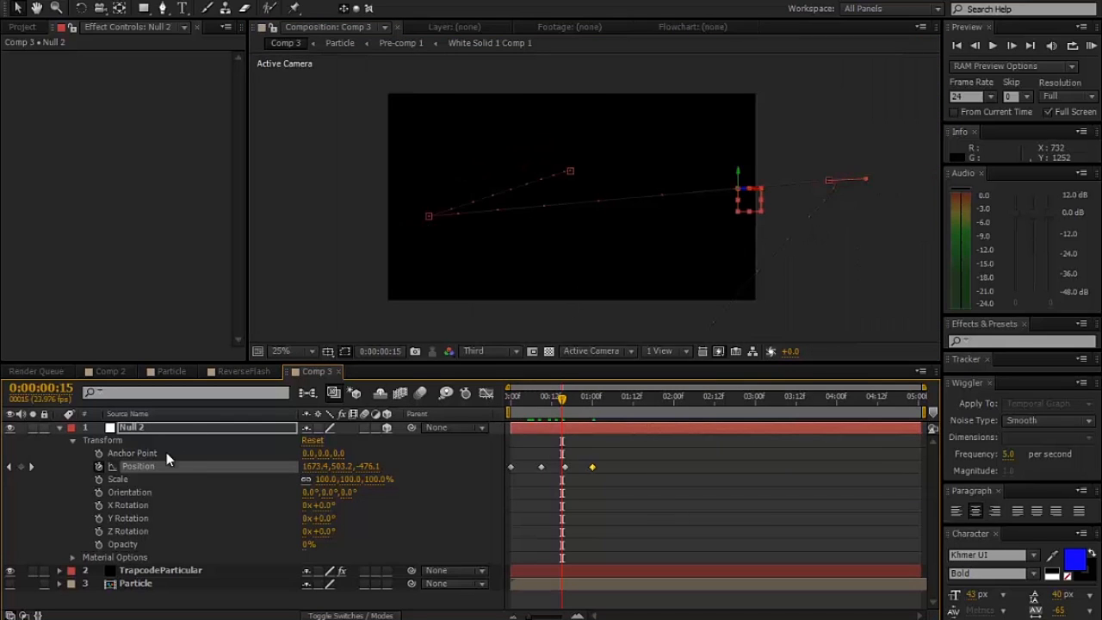
- Set the TrapcodeParticular layer's emitter to 200 particles per second
click(142, 570)
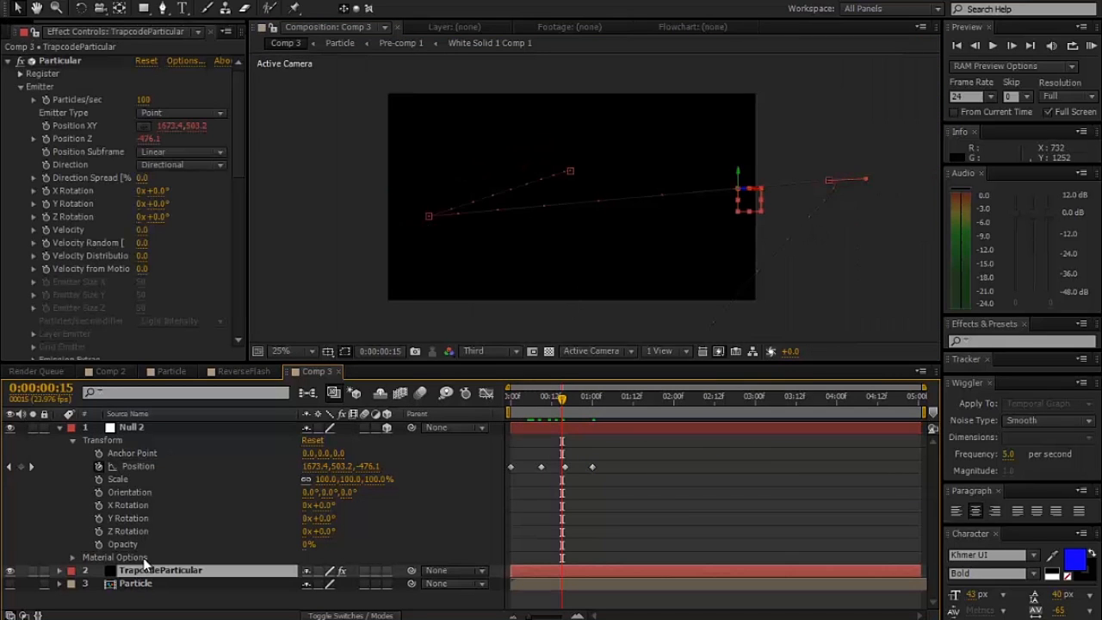
drag(144, 102, 203, 105)
click(146, 101)
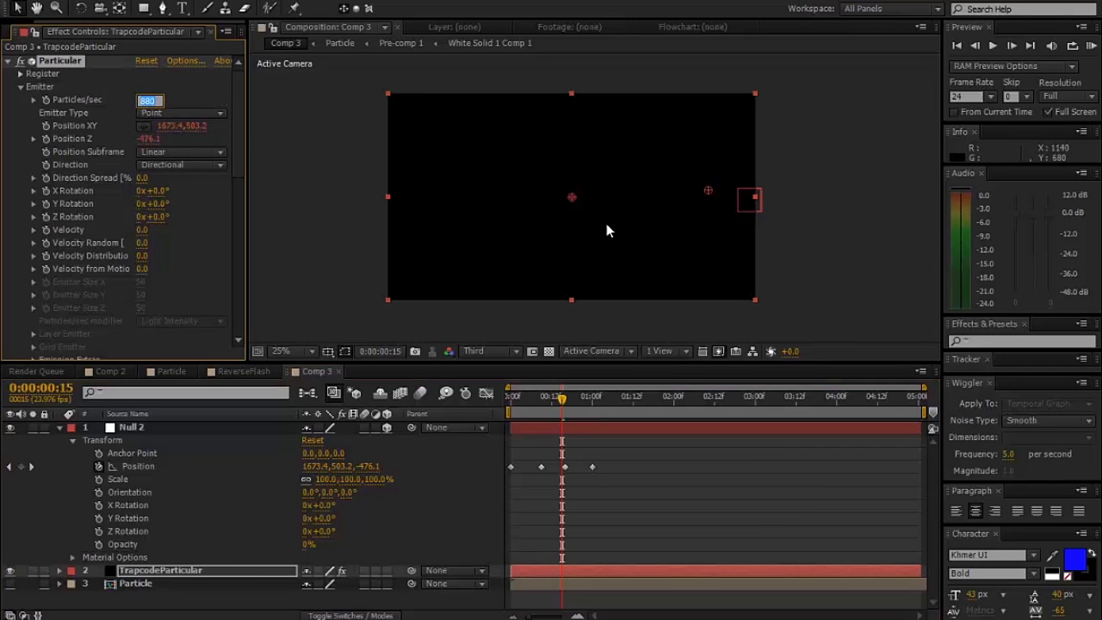
text(2000)
key(Return)
- Set the Size of the Particular effect's particles to 200
drag(237, 129, 222, 239)
click(145, 241)
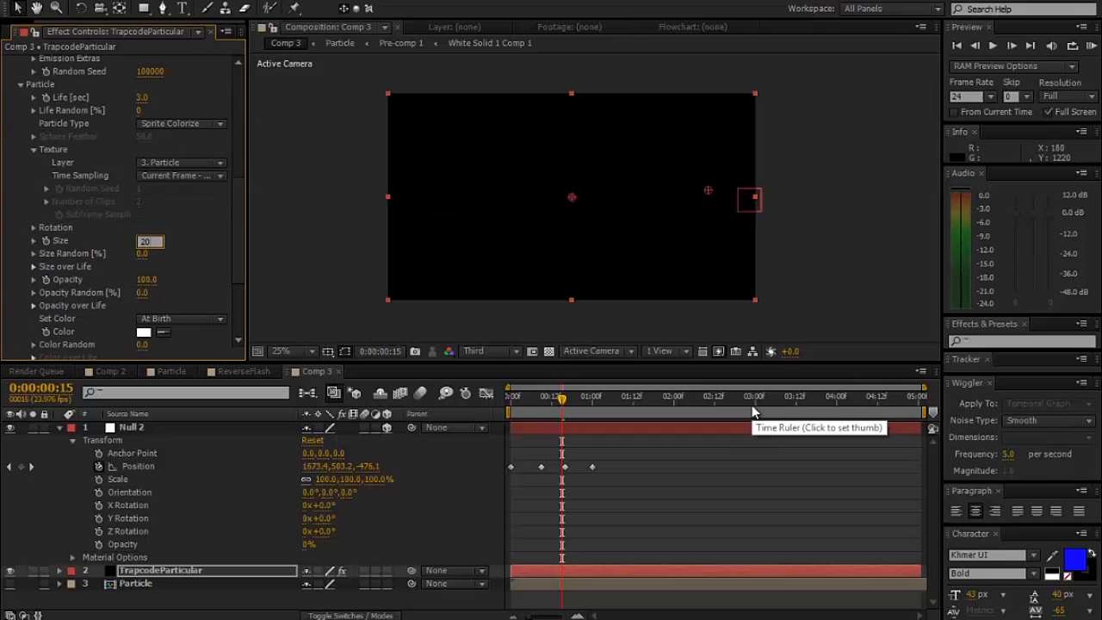
key(Return)
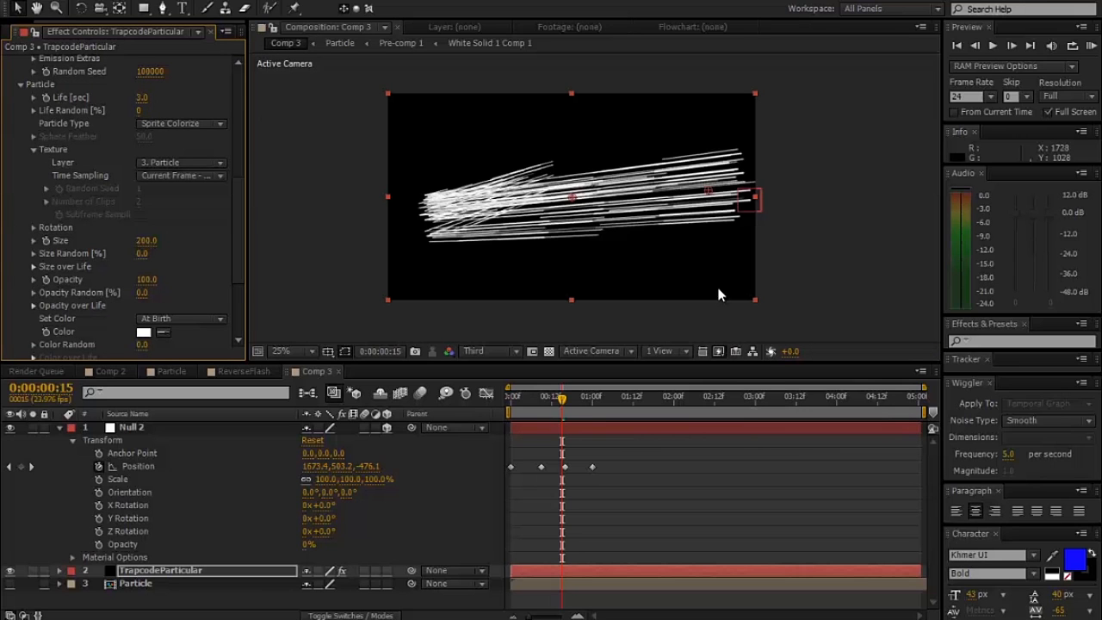
- Examine the particle streaks up close while scrubbing from 0:00:00:12 to 0:00:00:17, and look over the effect's Particle settings
scroll(635, 234, up, 1)
scroll(602, 228, down, 1)
scroll(516, 222, up, 1)
mouse_move(540, 399)
mouse_down()
mouse_move(517, 401)
mouse_move(552, 408)
mouse_up()
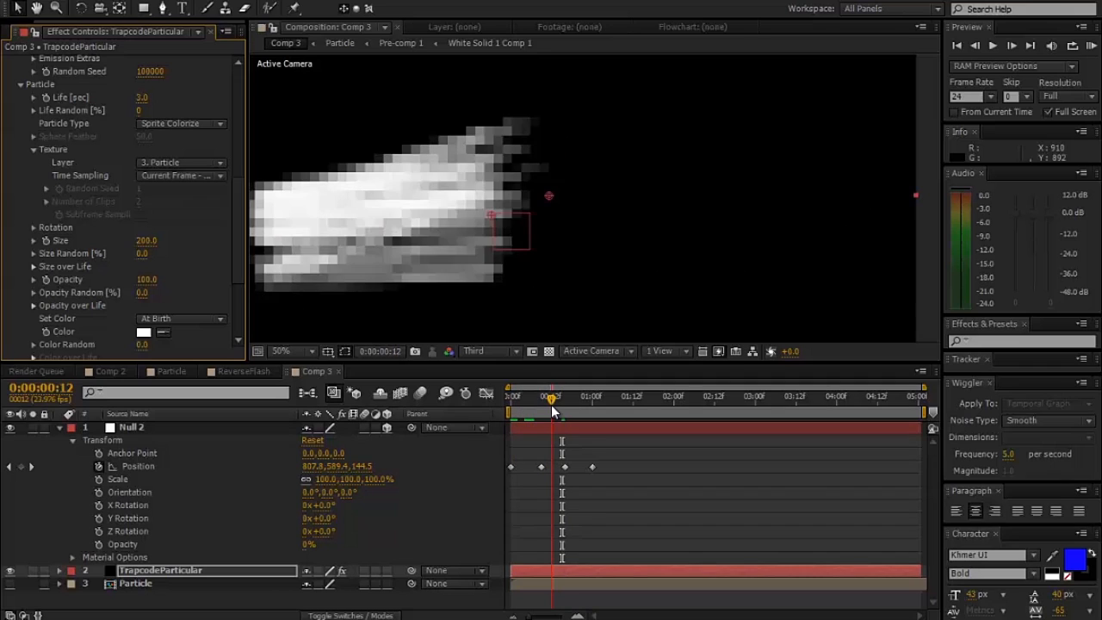
scroll(549, 257, down, 2)
scroll(545, 256, up, 2)
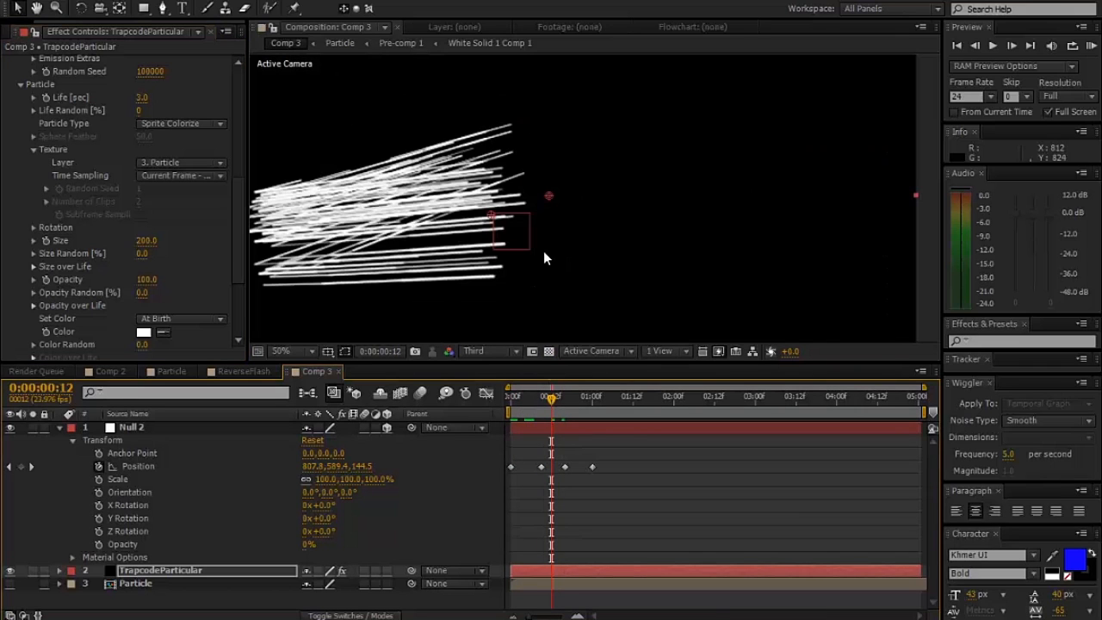
drag(551, 398, 567, 402)
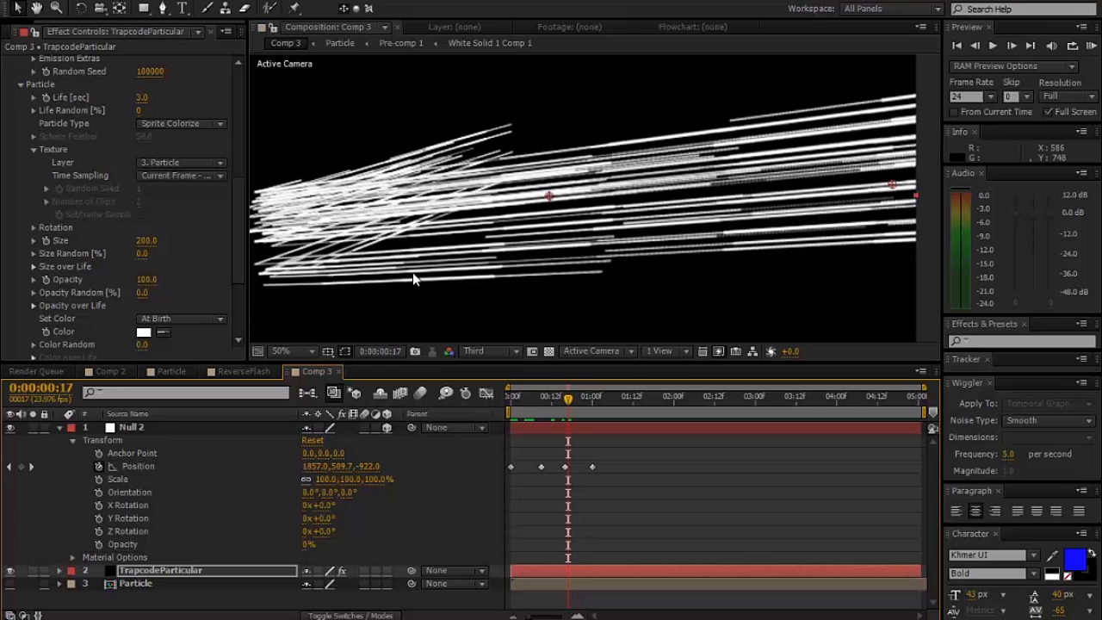
scroll(420, 269, down, 1)
scroll(420, 270, up, 1)
scroll(235, 238, down, 3)
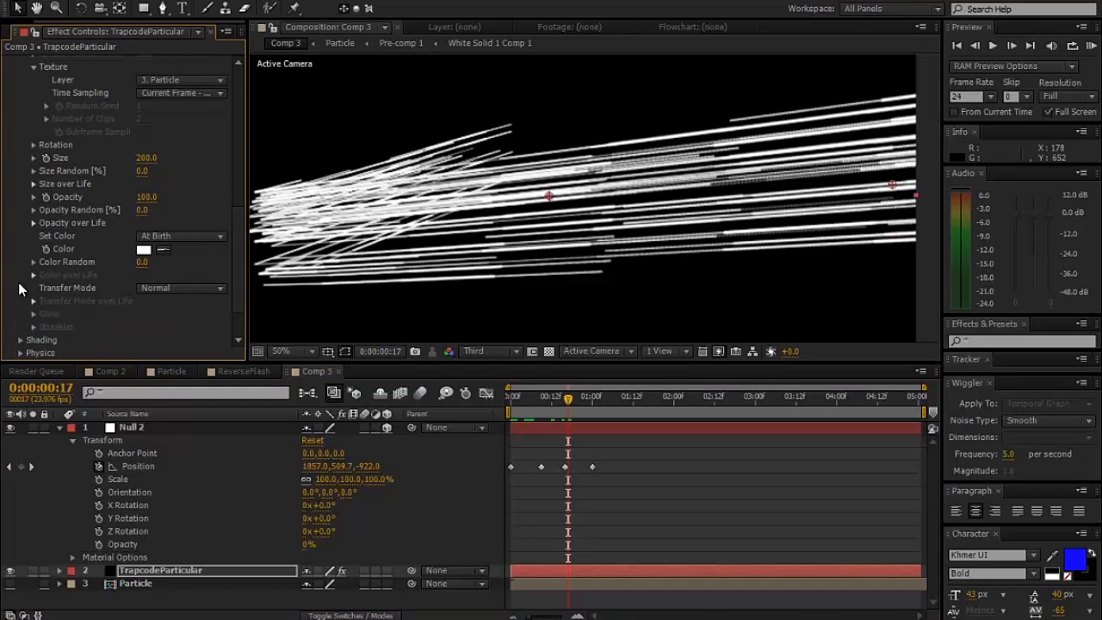
- Switch the preview resolution to Full and inspect the particle streaks up close at 0:00:00:17
scroll(557, 255, up, 1)
scroll(557, 255, down, 3)
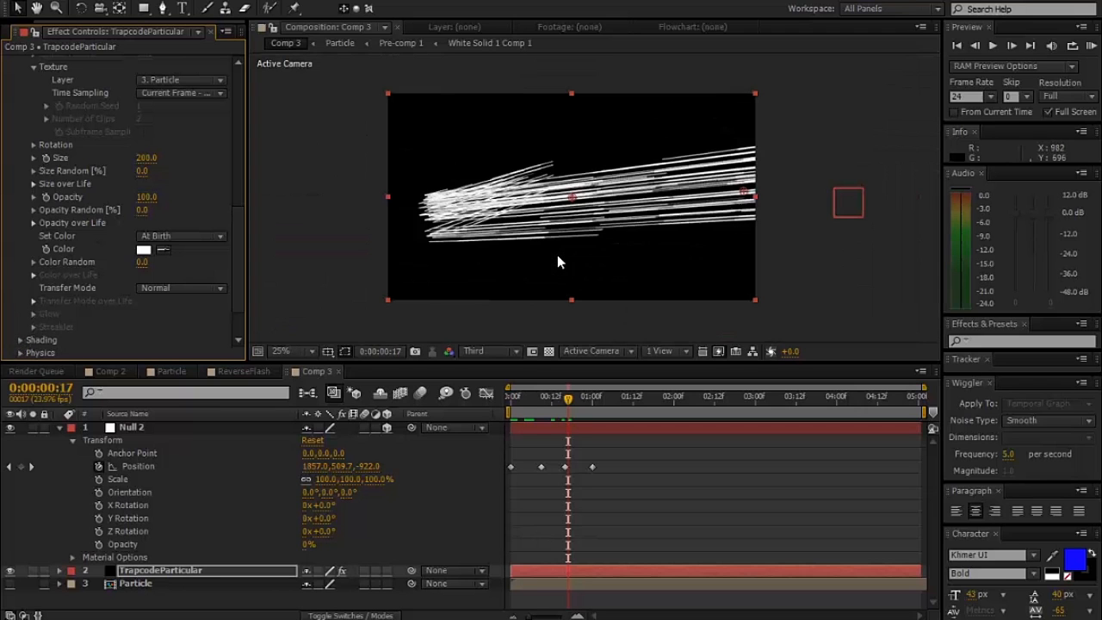
click(506, 350)
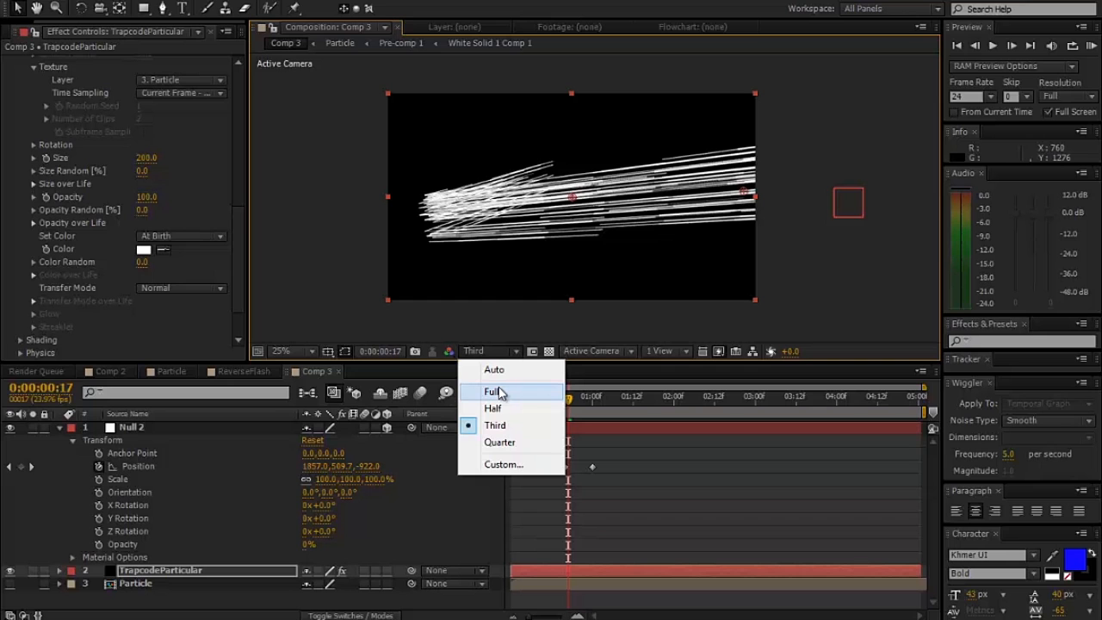
click(500, 392)
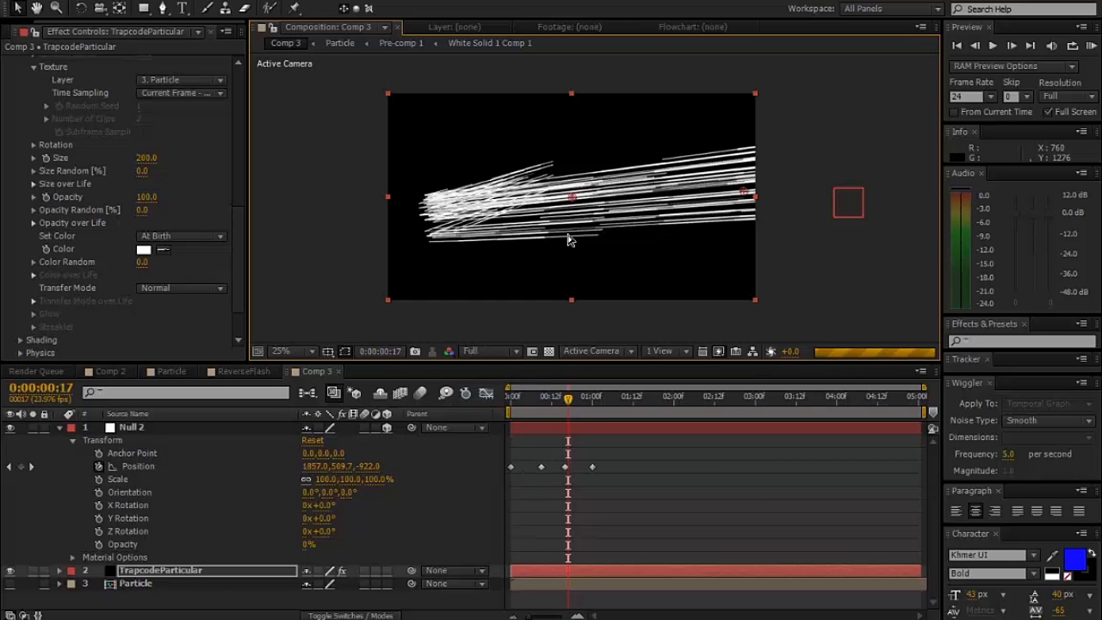
scroll(575, 261, up, 5)
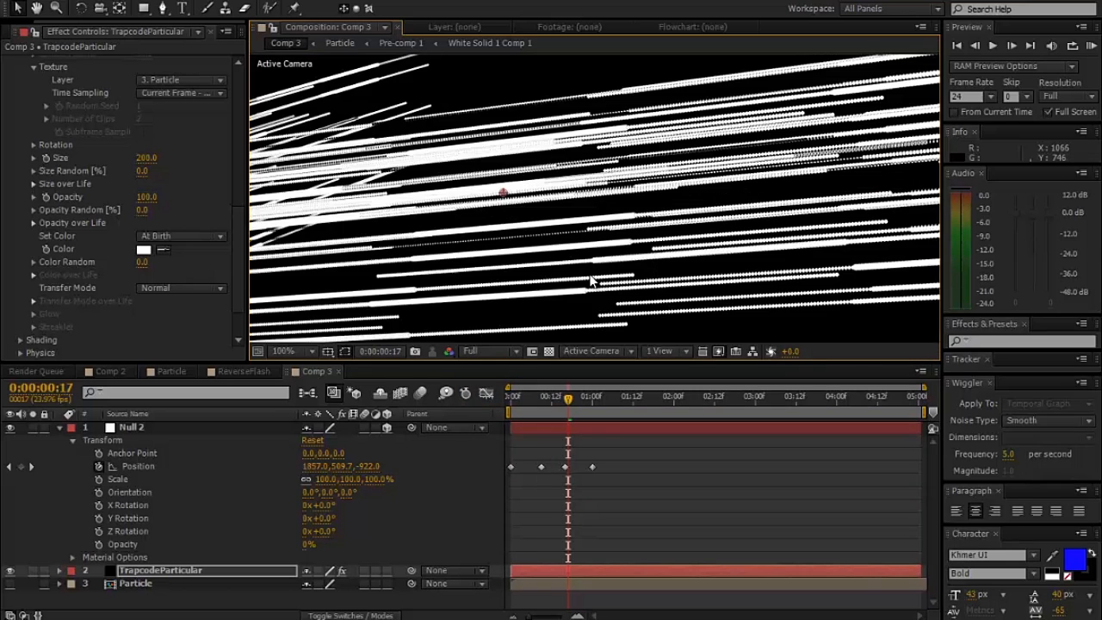
scroll(666, 220, down, 1)
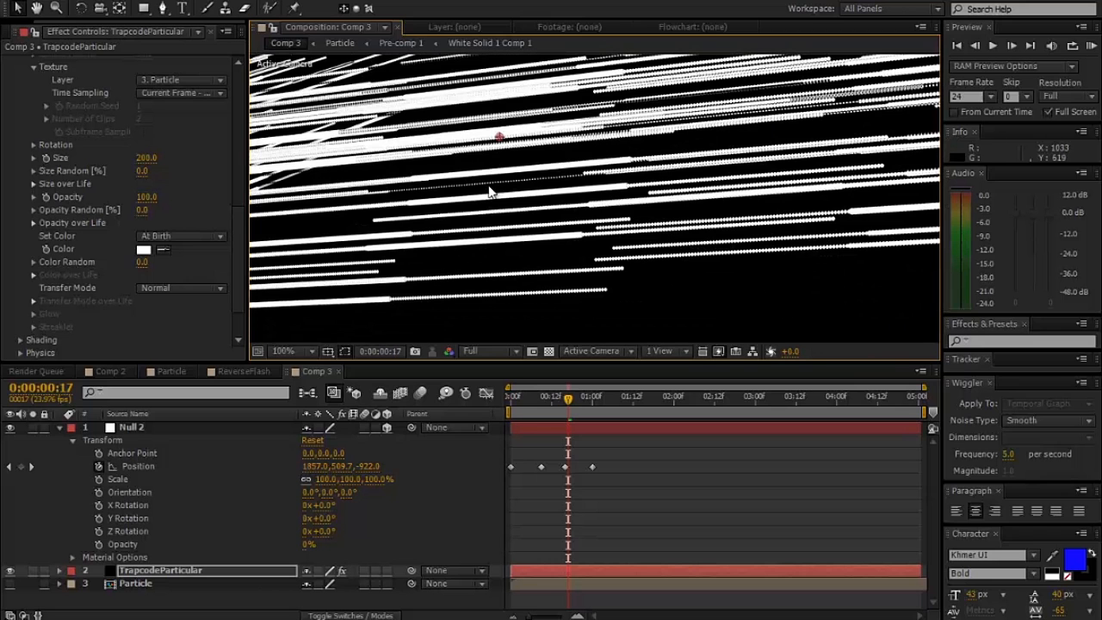
- Raise the Particular emitter's Particles/sec to 2500 and then to 3500, checking the density of the streaks
scroll(145, 128, up, 5)
scroll(145, 129, up, 4)
click(150, 101)
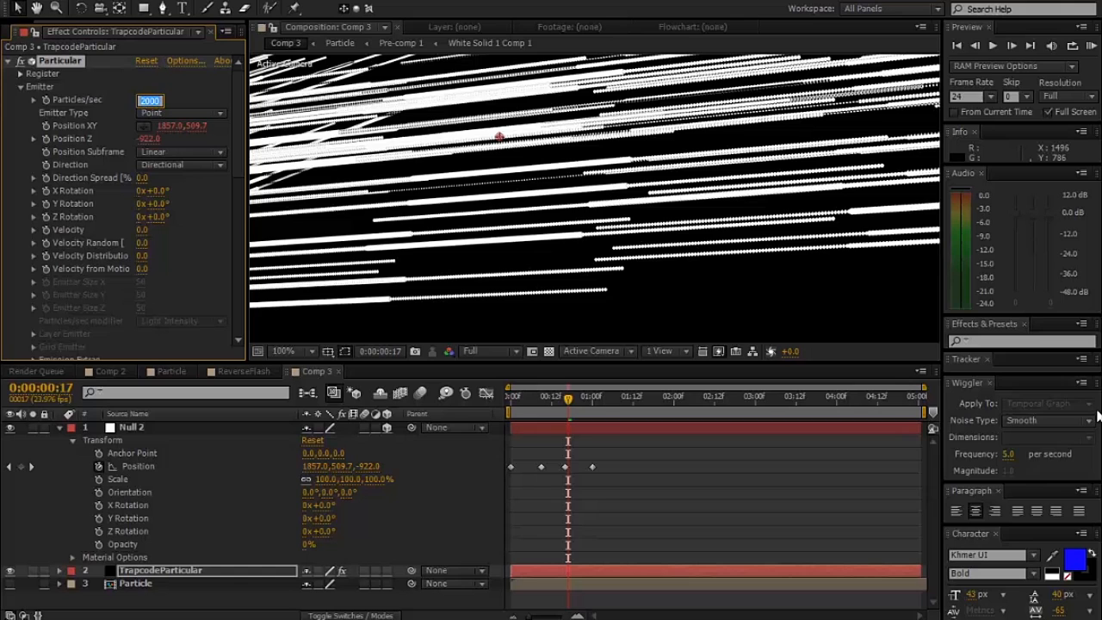
text(2500)
key(Return)
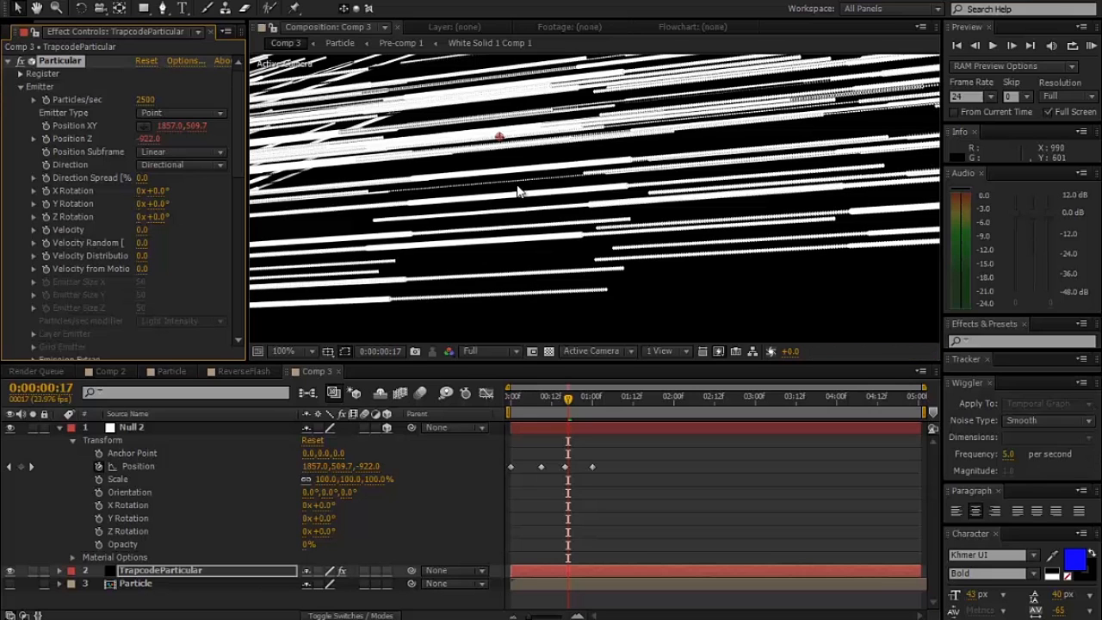
click(146, 100)
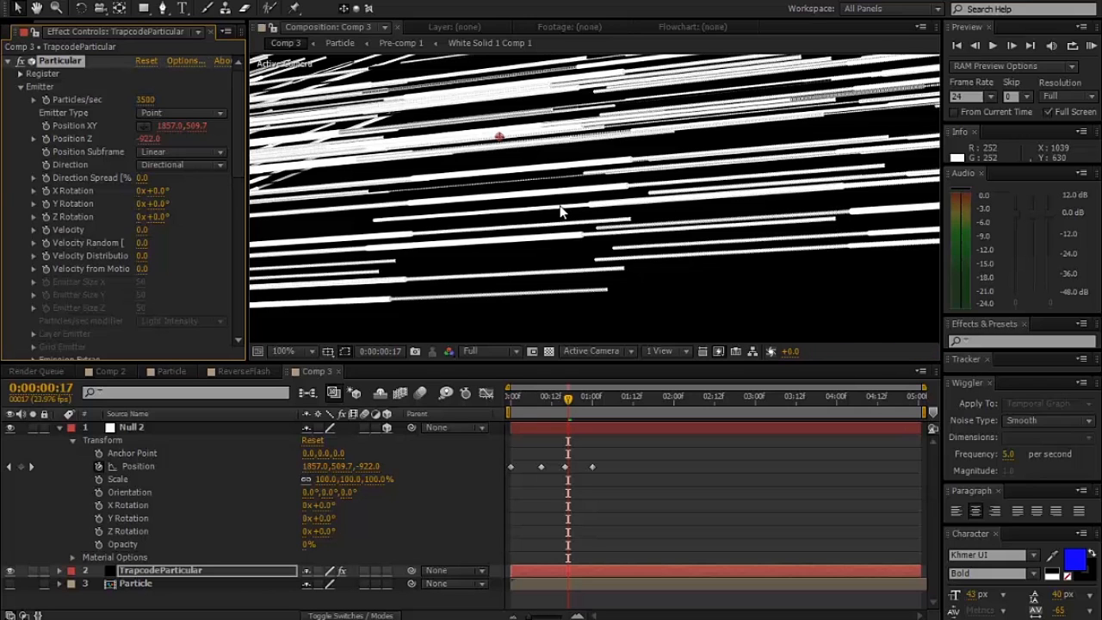
key(comma)
key(comma)
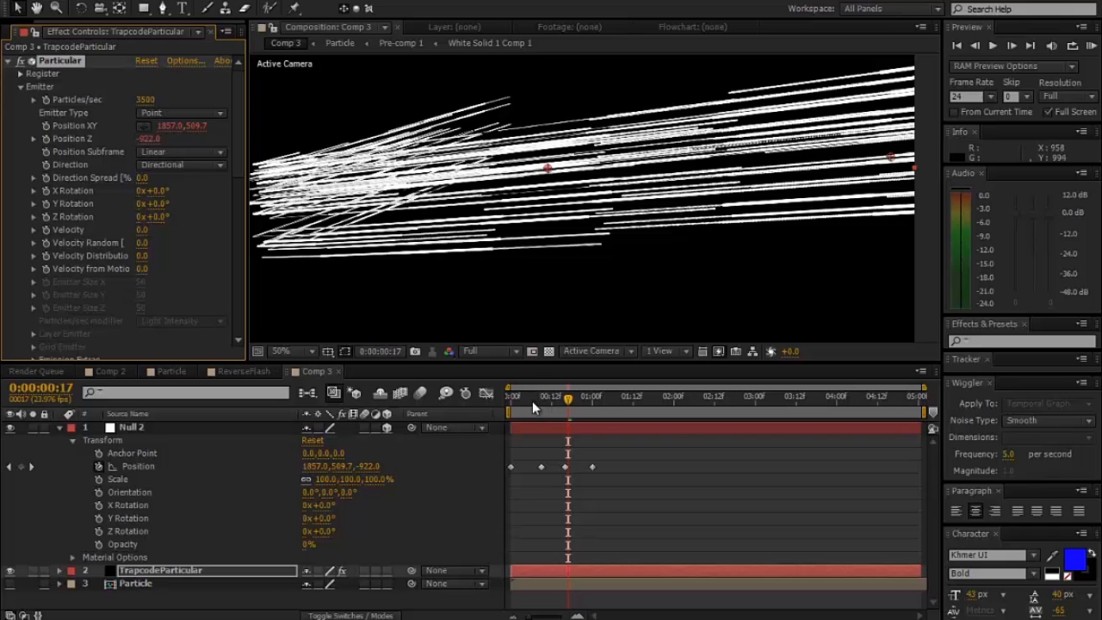
drag(236, 143, 233, 234)
key(comma)
key(comma)
key(period)
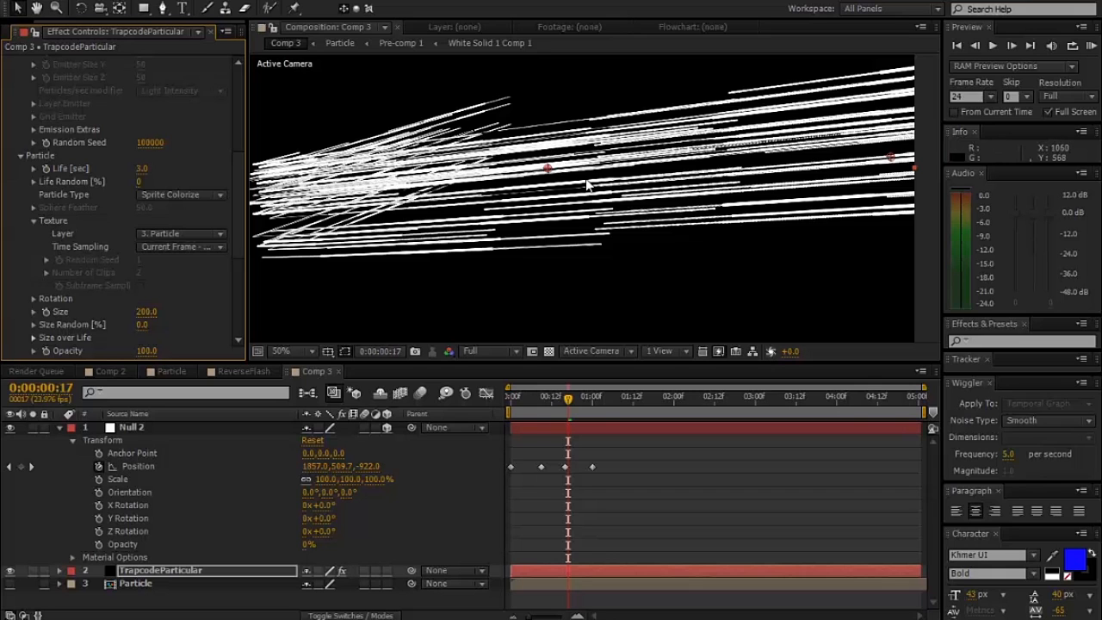
key(comma)
- Go to 0:00:01:00 and add a two-node camera named Camera 1 with the 50mm preset
click(591, 396)
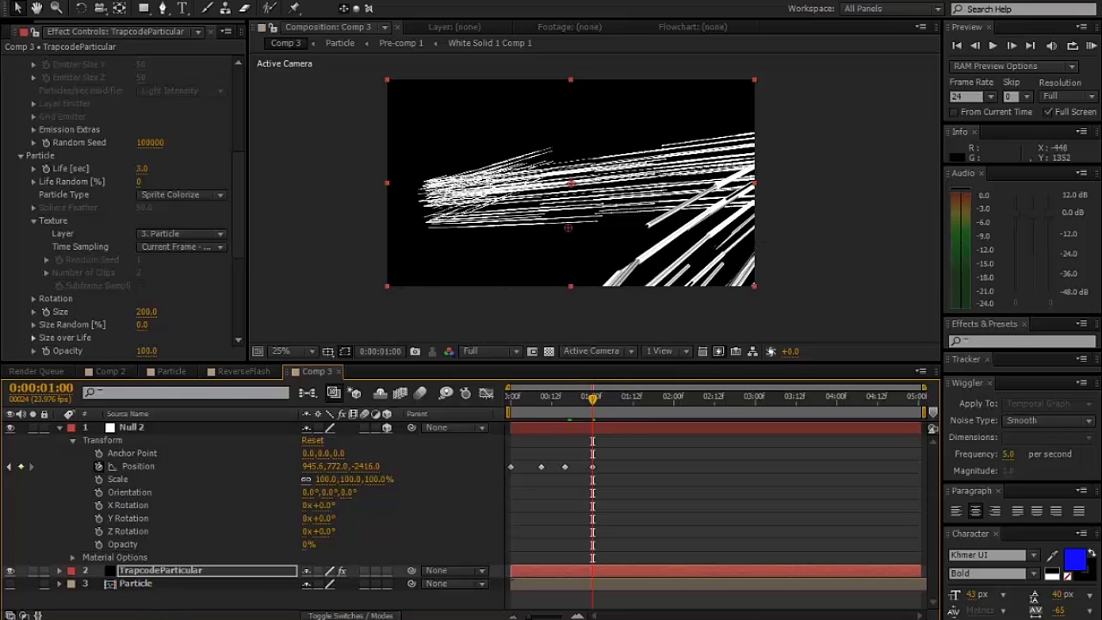
right_click(157, 605)
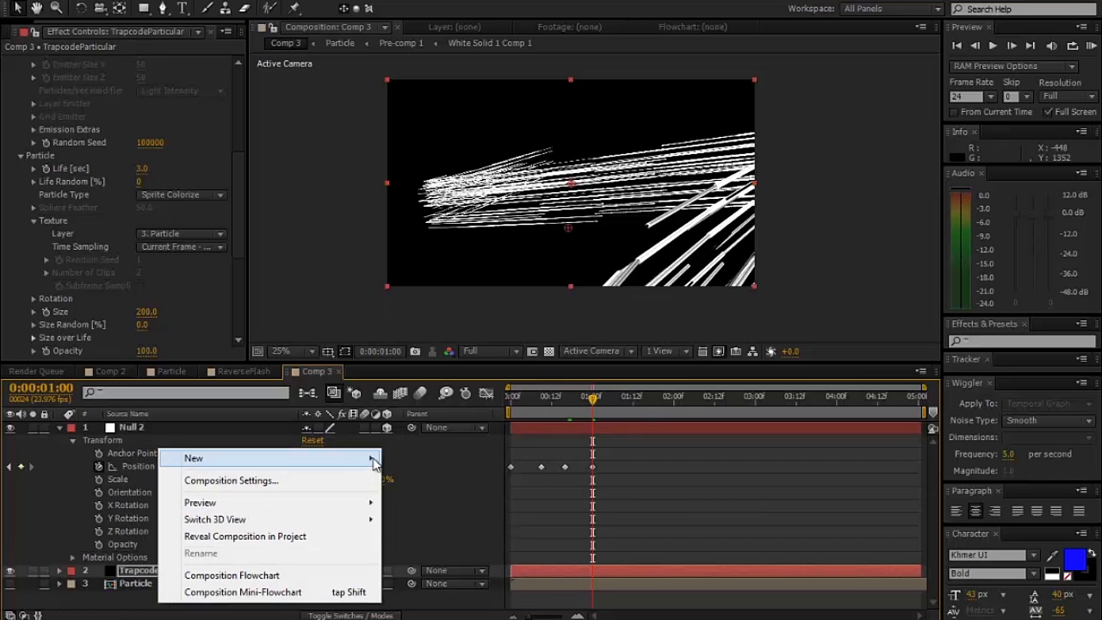
mouse_move(369, 457)
click(420, 530)
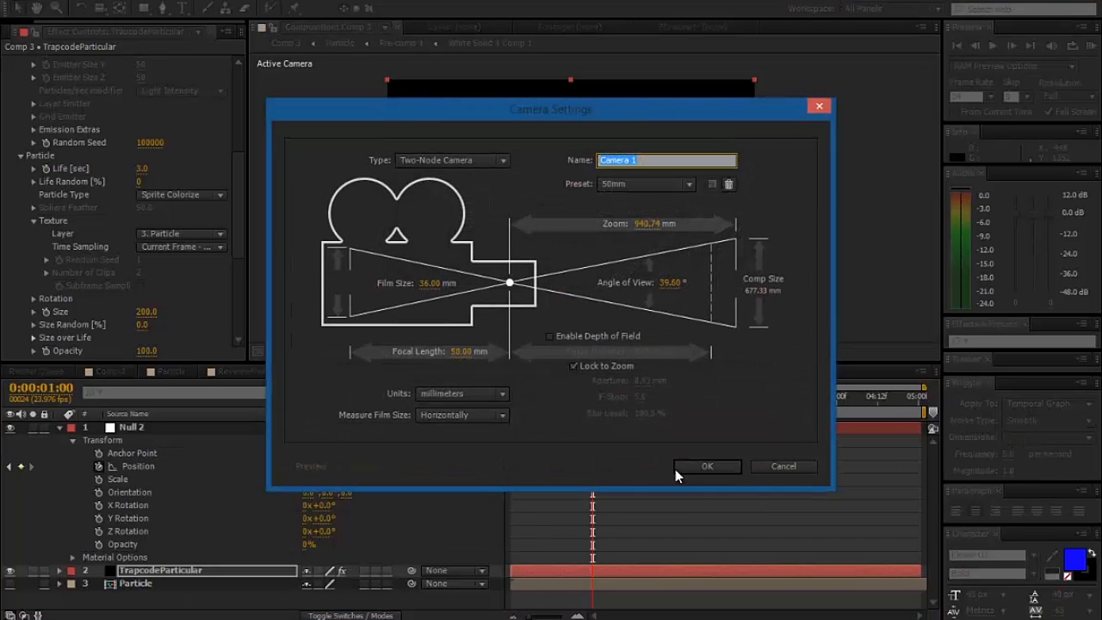
click(702, 465)
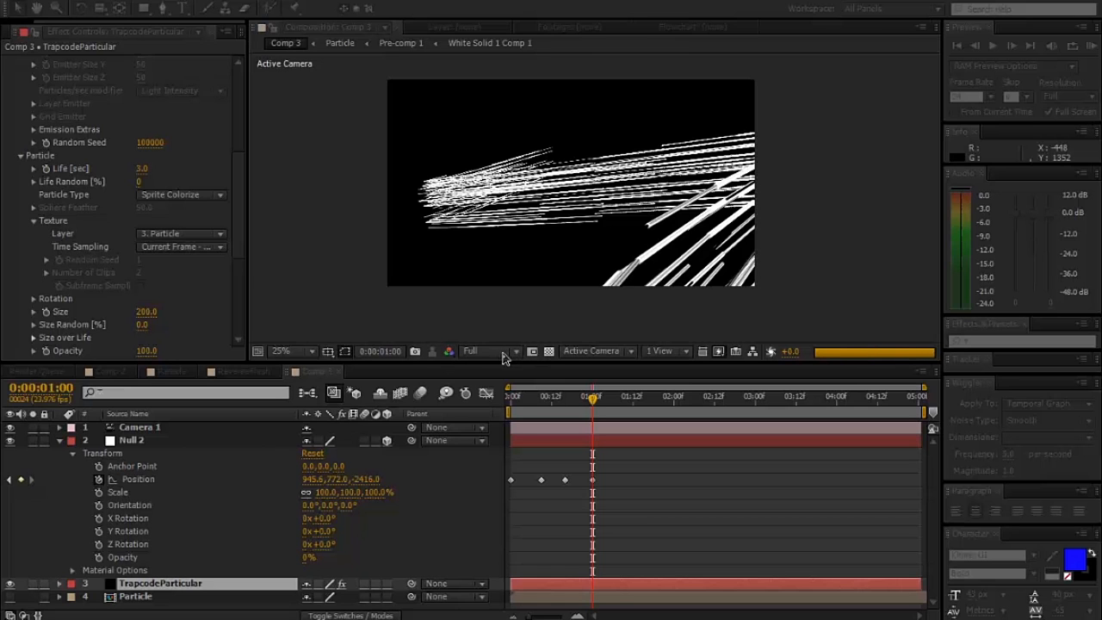
- Lower the preview resolution to Third and orbit Camera 1 around the streaks to a new viewing angle
click(503, 351)
click(496, 422)
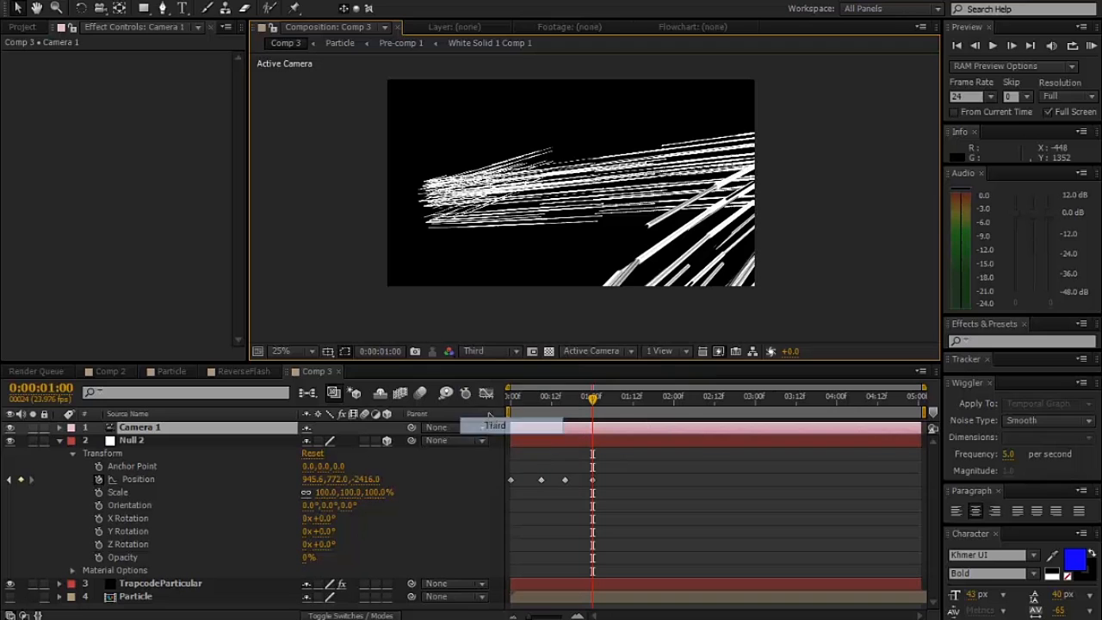
click(101, 0)
click(107, 0)
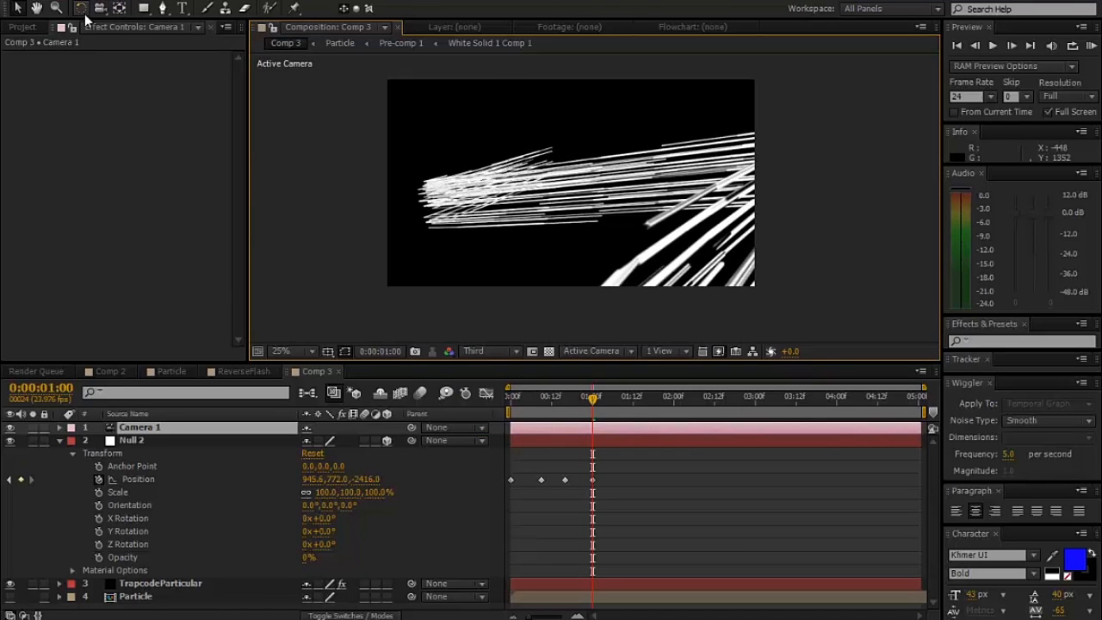
drag(100, 8, 117, 23)
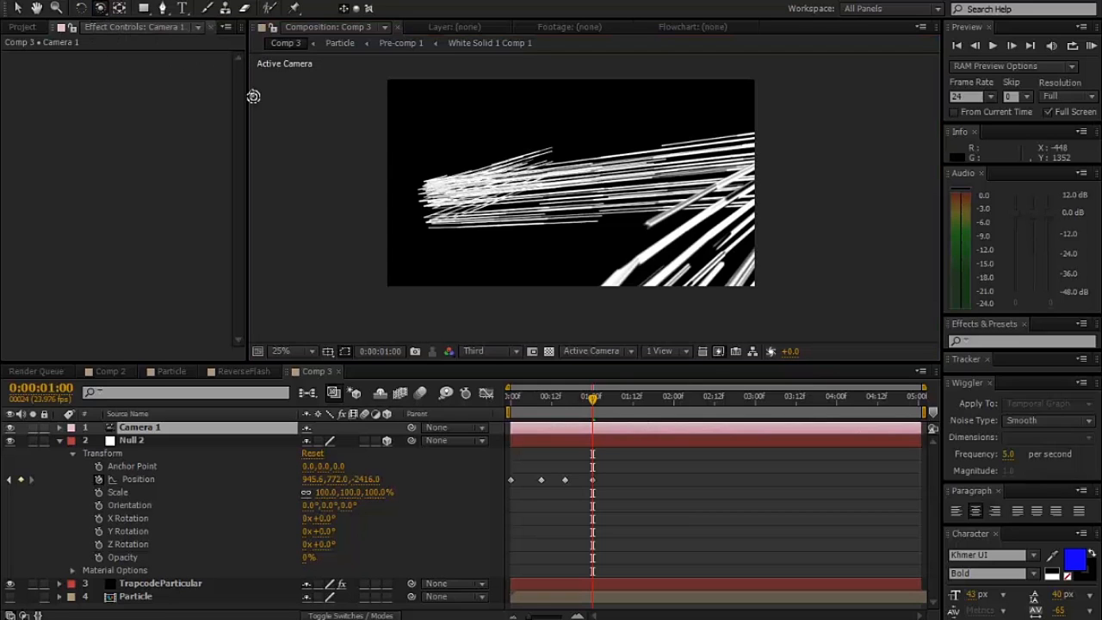
drag(569, 215, 558, 211)
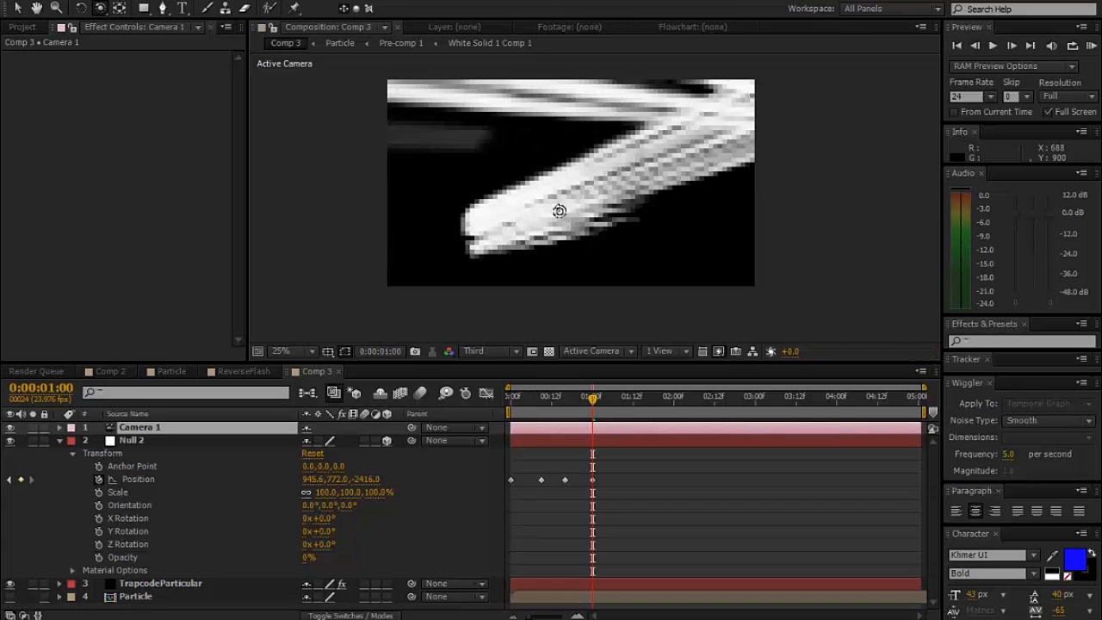
drag(546, 224, 551, 223)
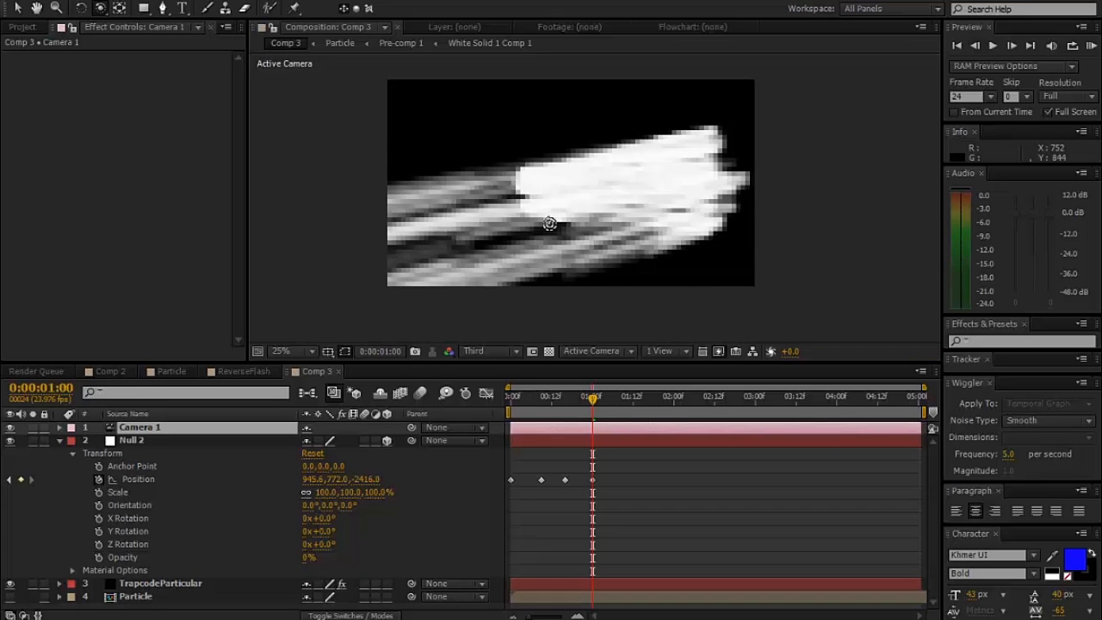
drag(628, 187, 591, 151)
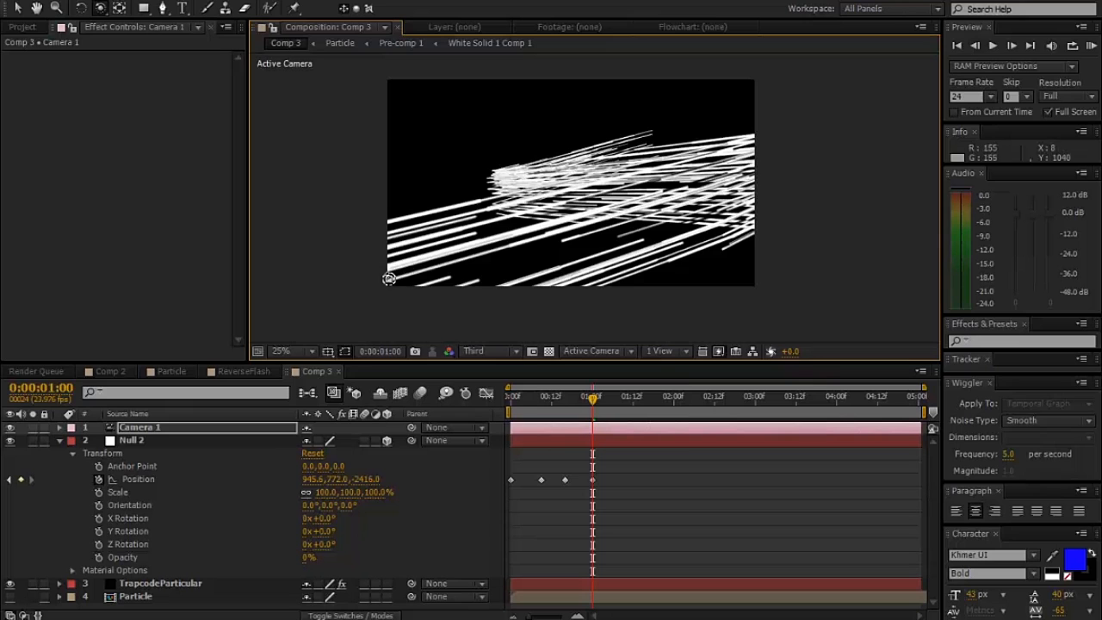
- Collapse Null 2's properties and set the TrapcodeParticular layer's particle Life to 1 second
click(60, 440)
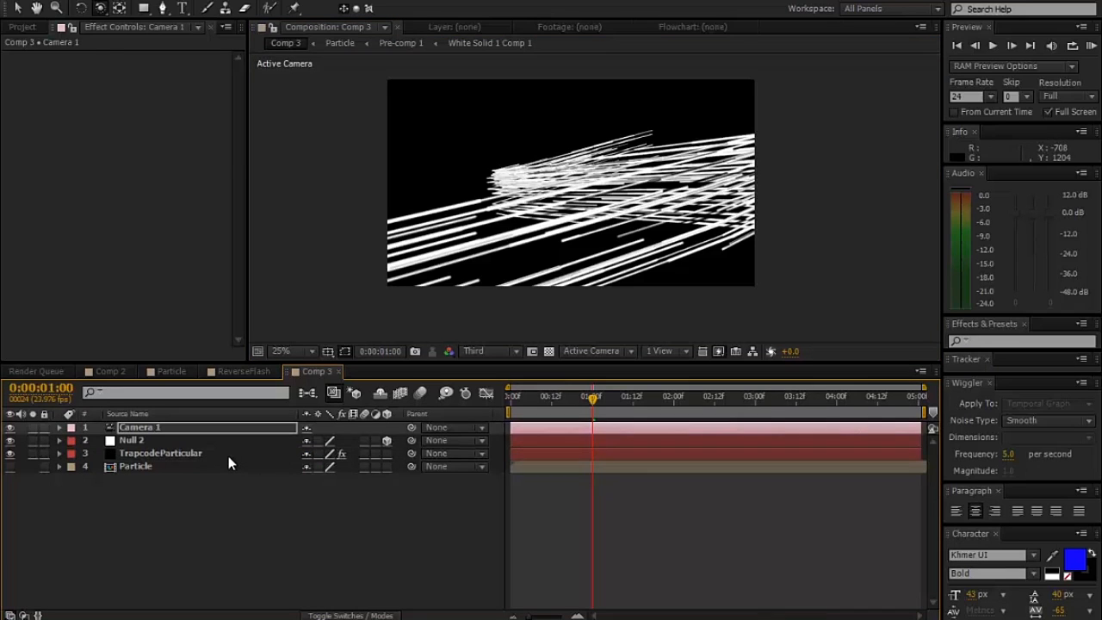
click(228, 454)
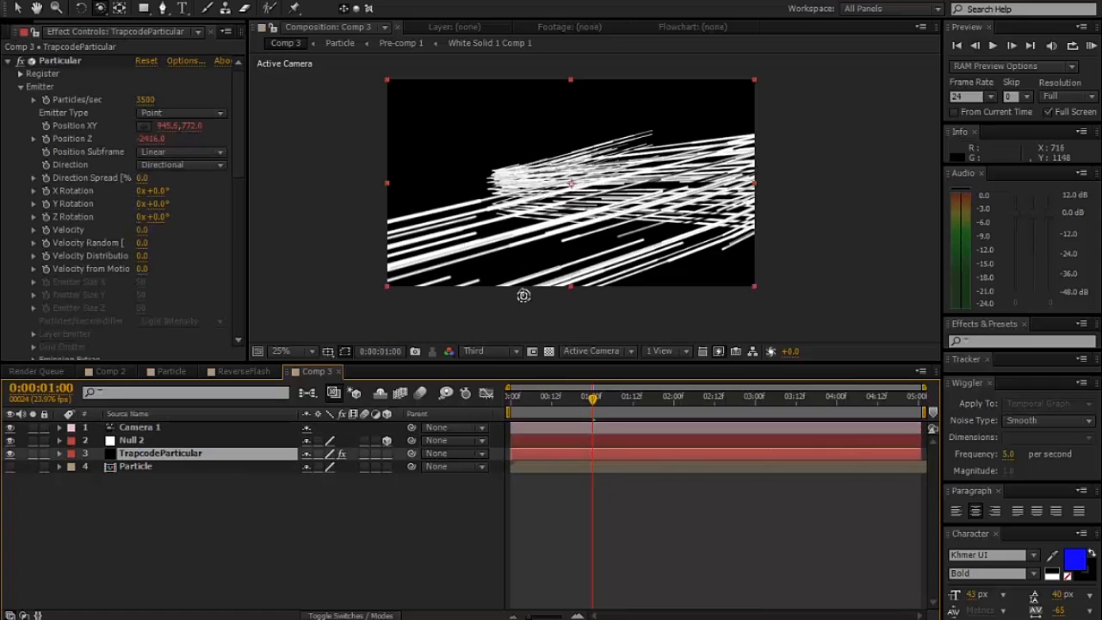
click(235, 191)
scroll(216, 244, down, 5)
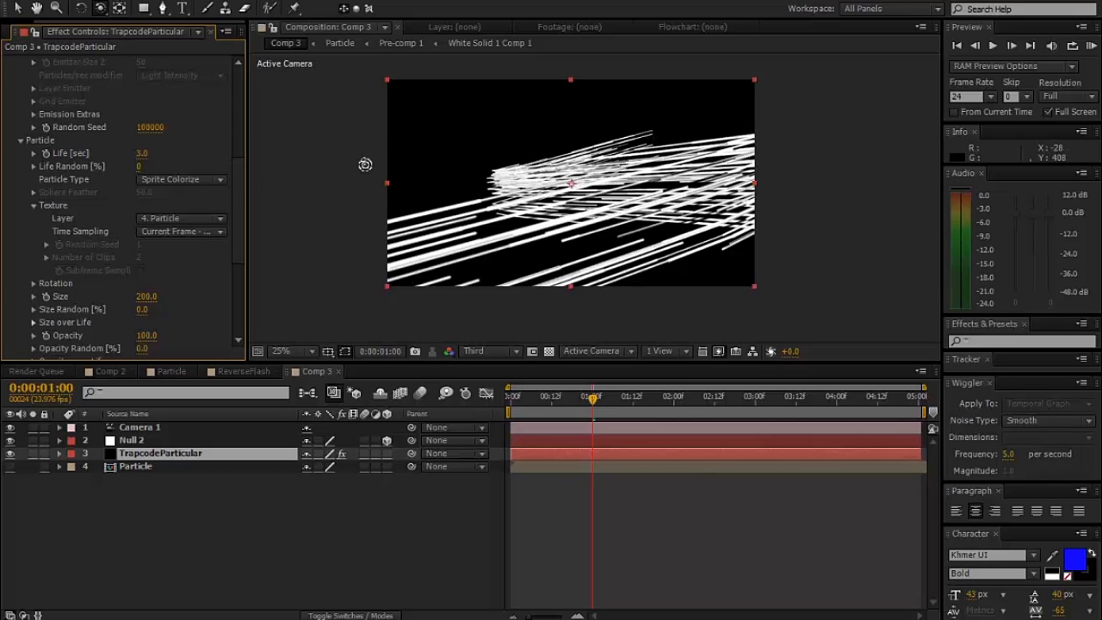
click(150, 154)
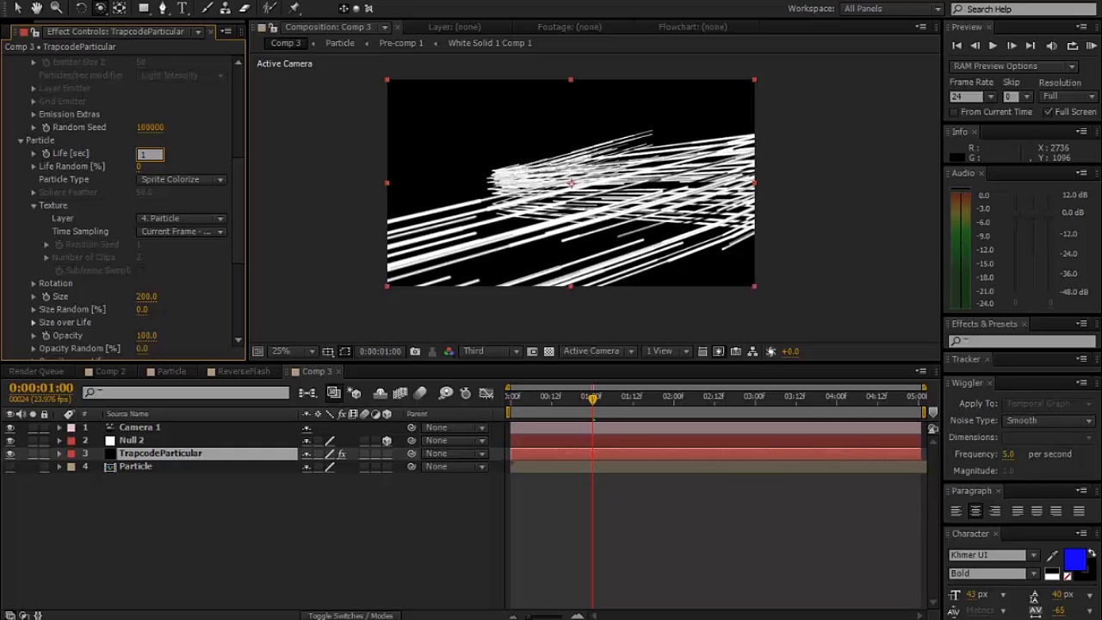
text(1)
key(Return)
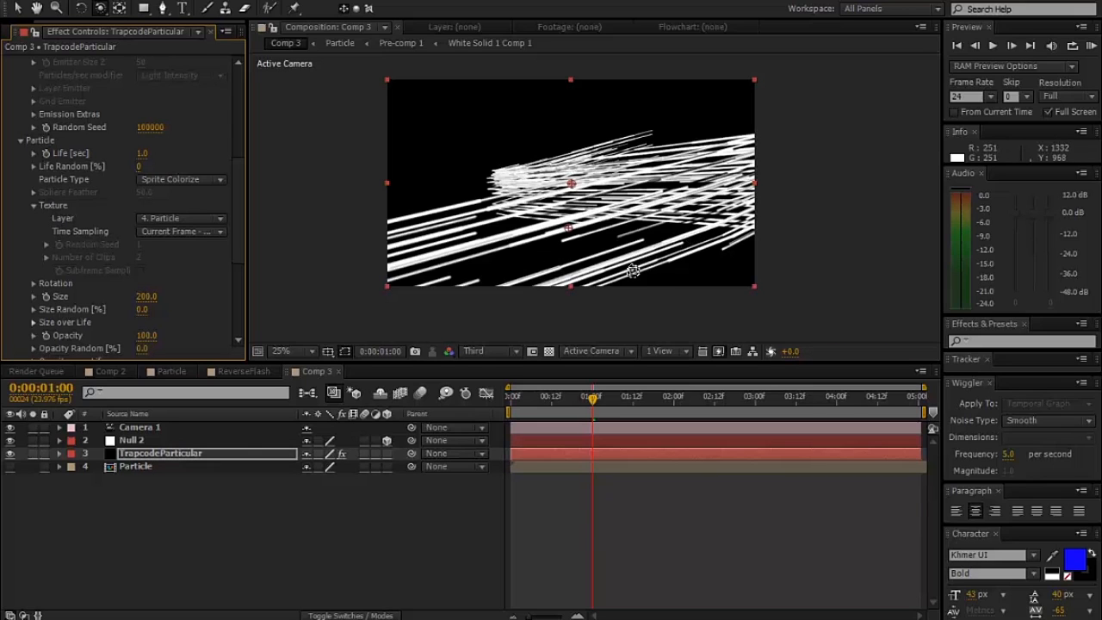
- Shorten the particle Life to 0.5 seconds and then to 0.3 seconds
click(142, 155)
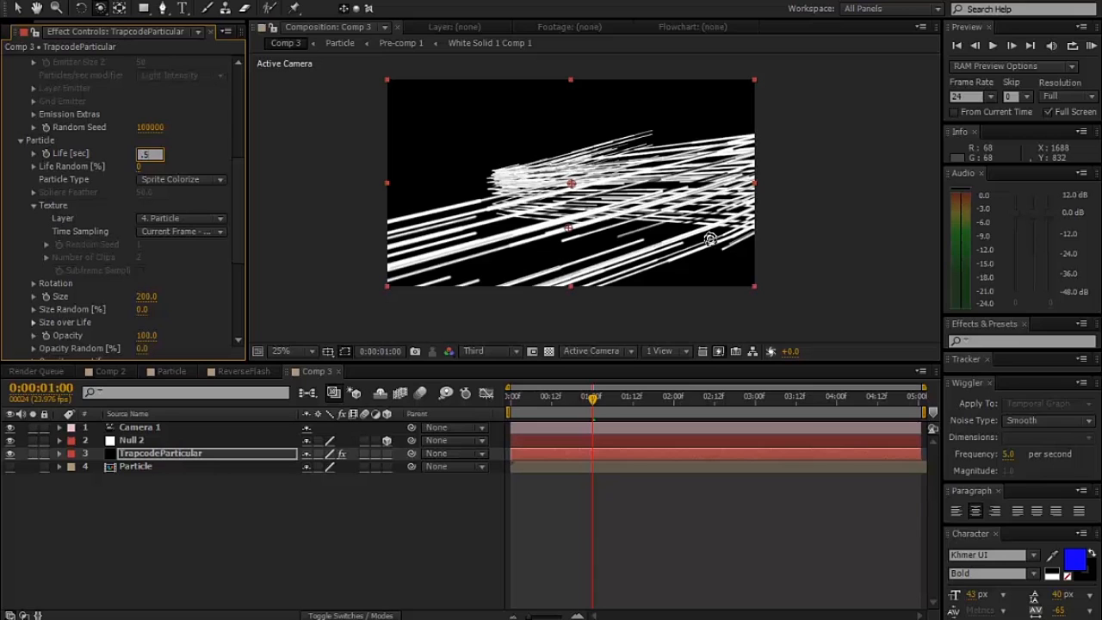
key(Return)
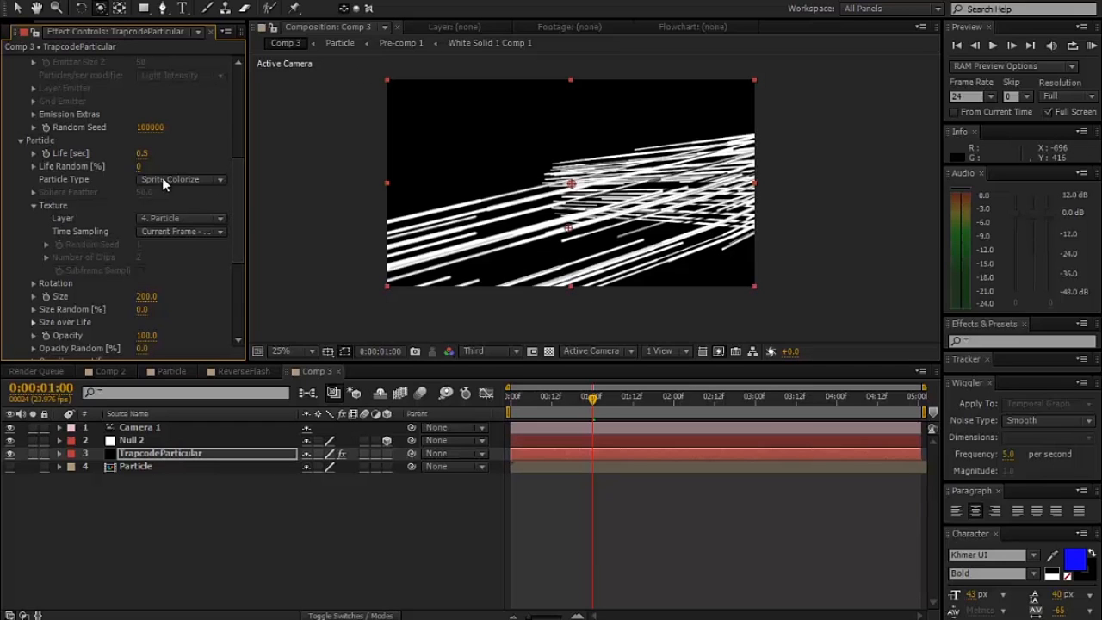
click(144, 156)
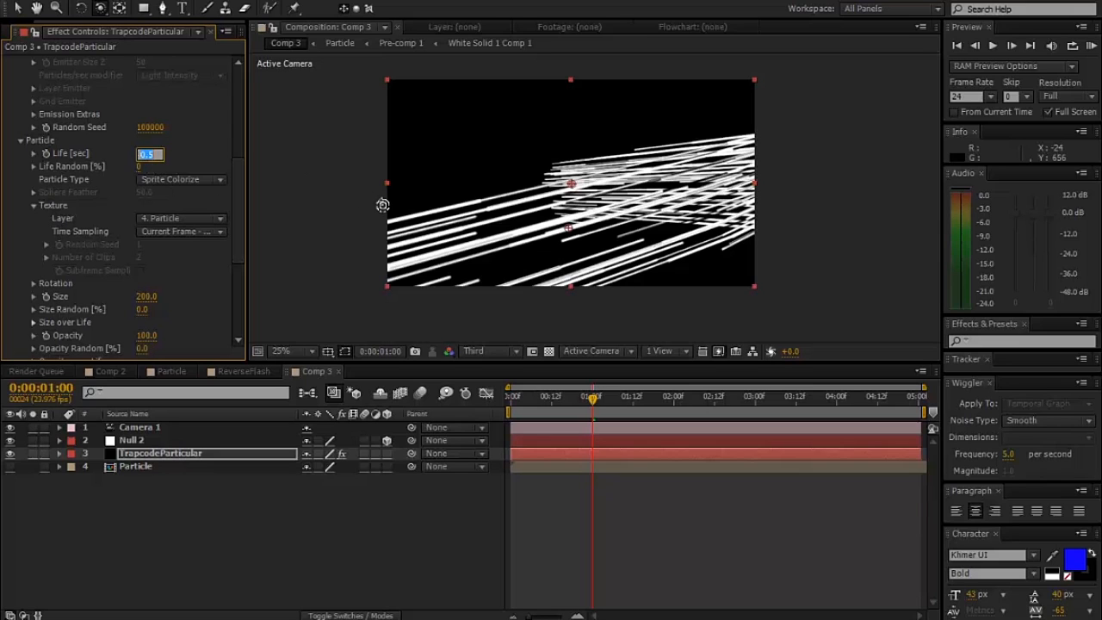
text(.35)
key(Return)
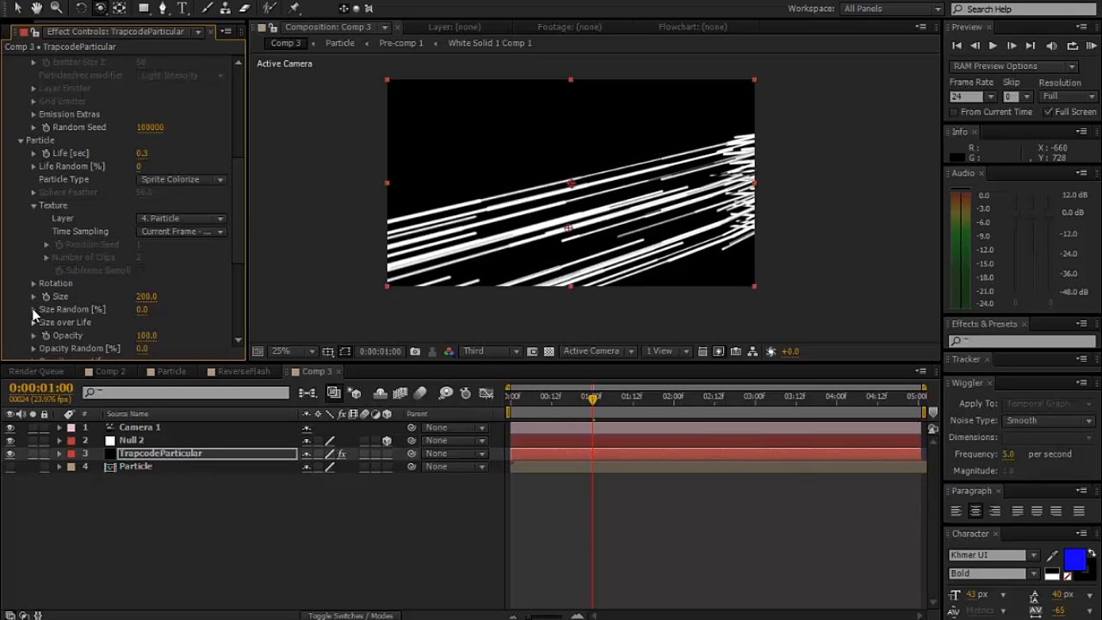
- Apply the Opacity over Life curve that rises quickly at birth and fades out towards death, and widen the effect settings area
scroll(34, 317, down, 2)
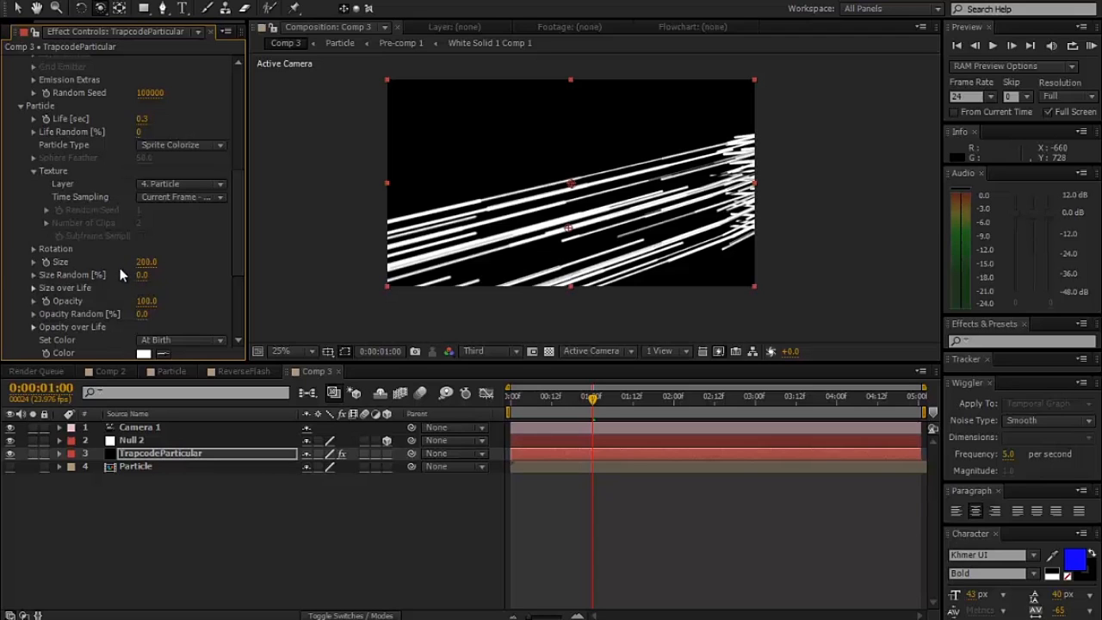
click(34, 327)
mouse_move(249, 320)
click(249, 324)
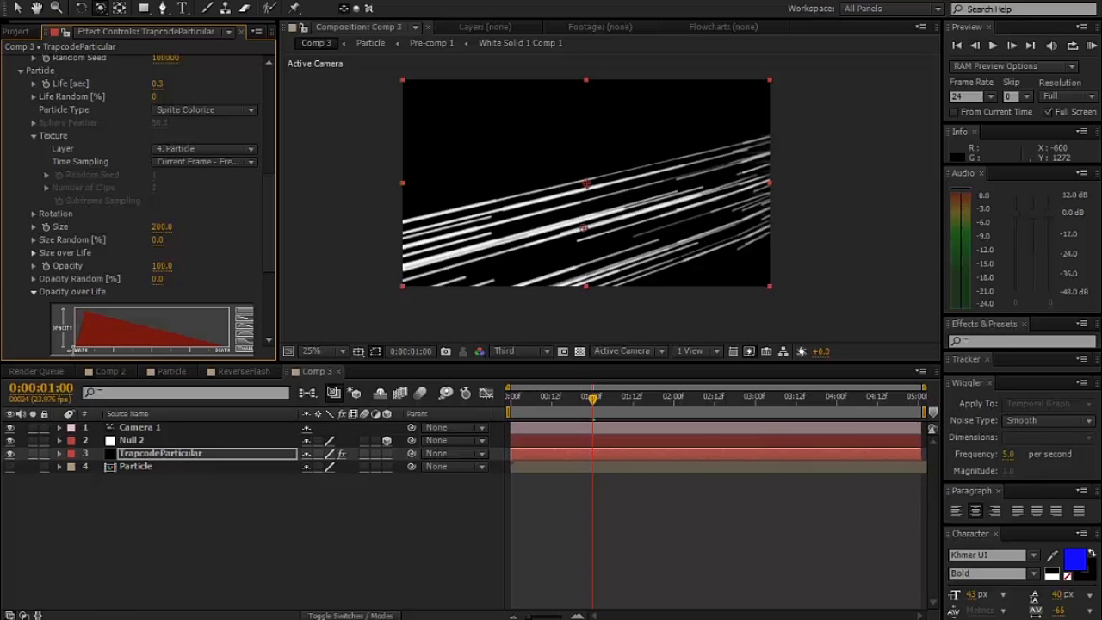
drag(278, 323, 316, 323)
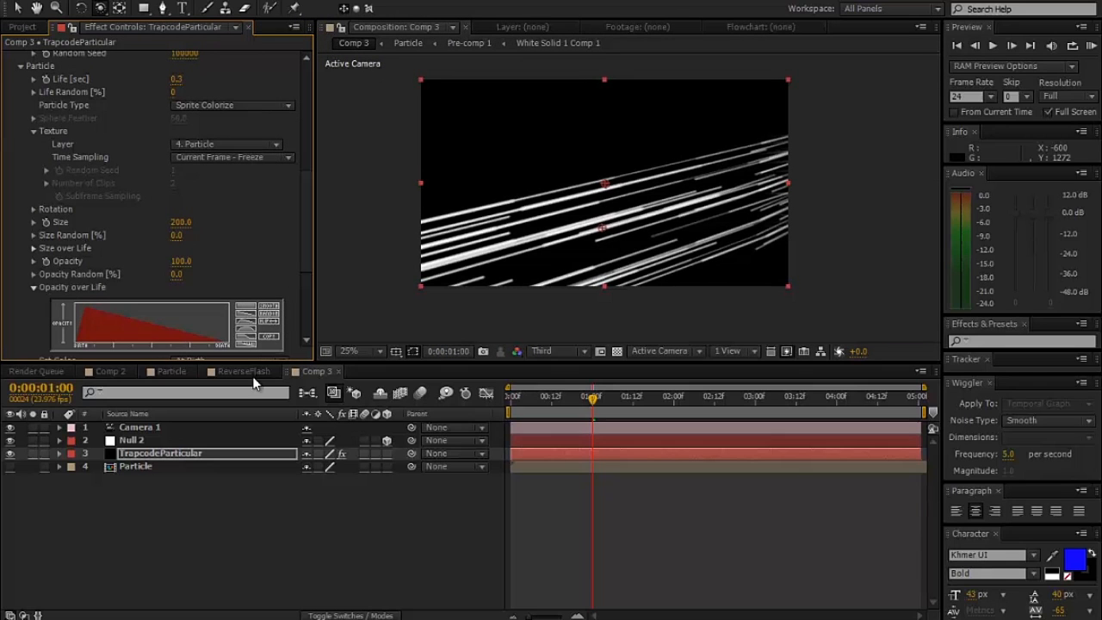
- Go to 0:00:00:14, set the preview resolution to Half and examine the fading streaks up close
click(558, 398)
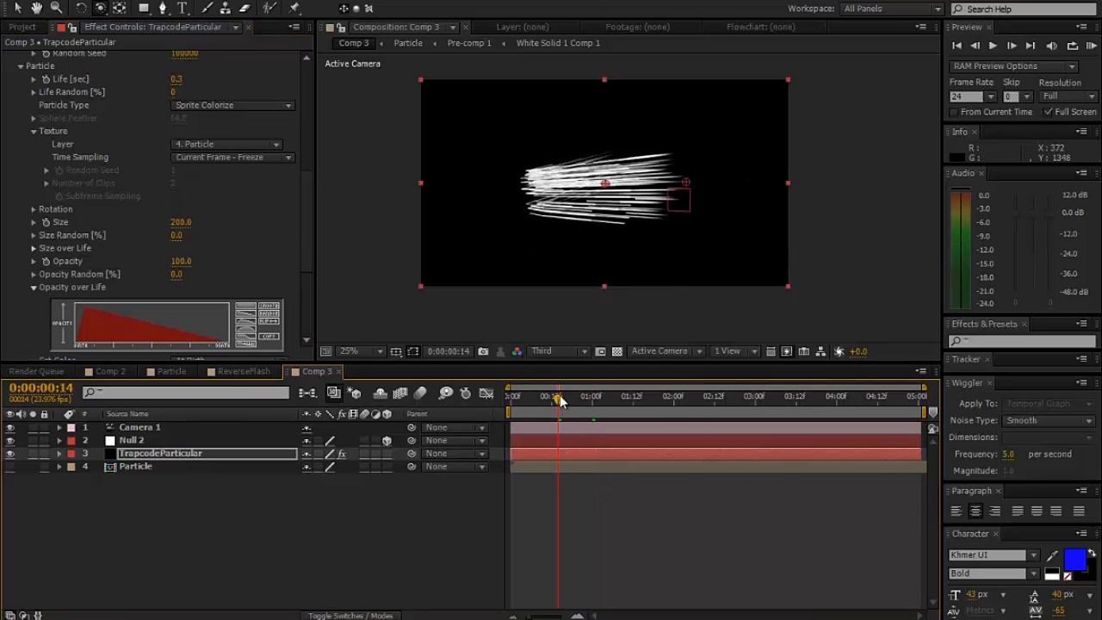
key(slash)
key(comma)
key(comma)
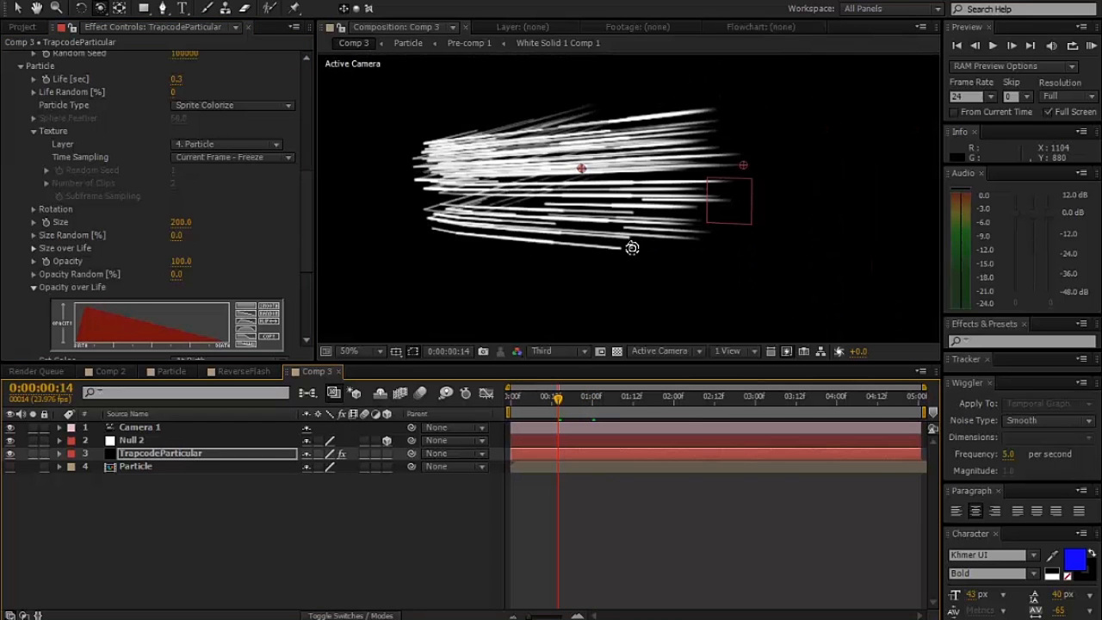
click(532, 355)
click(544, 404)
scroll(490, 237, up, 1)
scroll(490, 236, down, 1)
drag(518, 227, 543, 246)
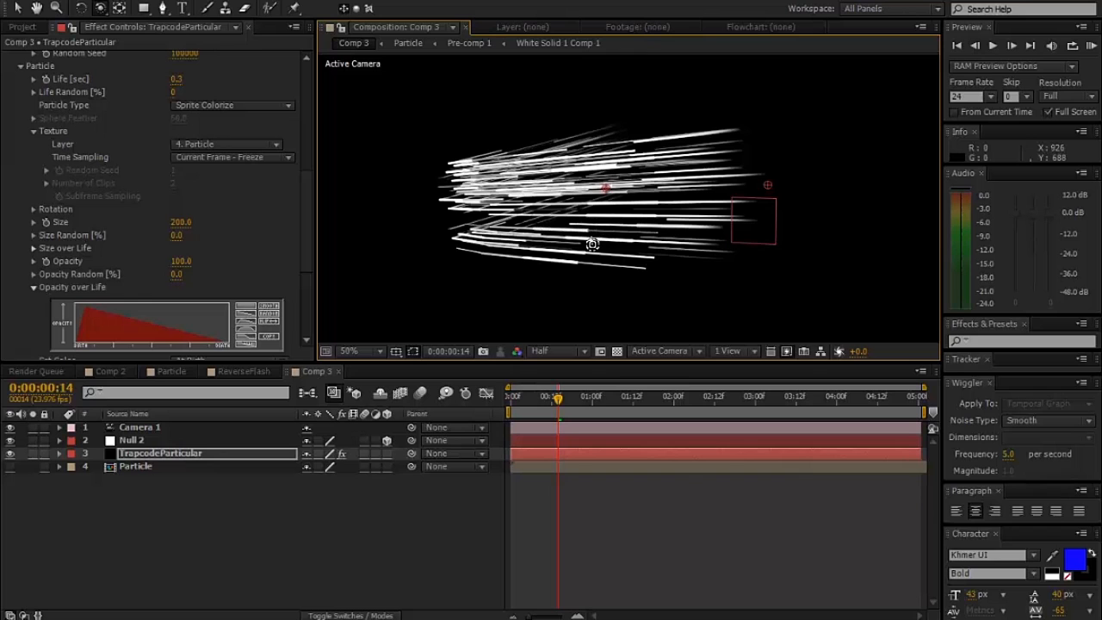
- In the Turbulence Field of Particular's Air physics, set Fade-in Time to 0 and Affect Position to 50
drag(303, 200, 285, 281)
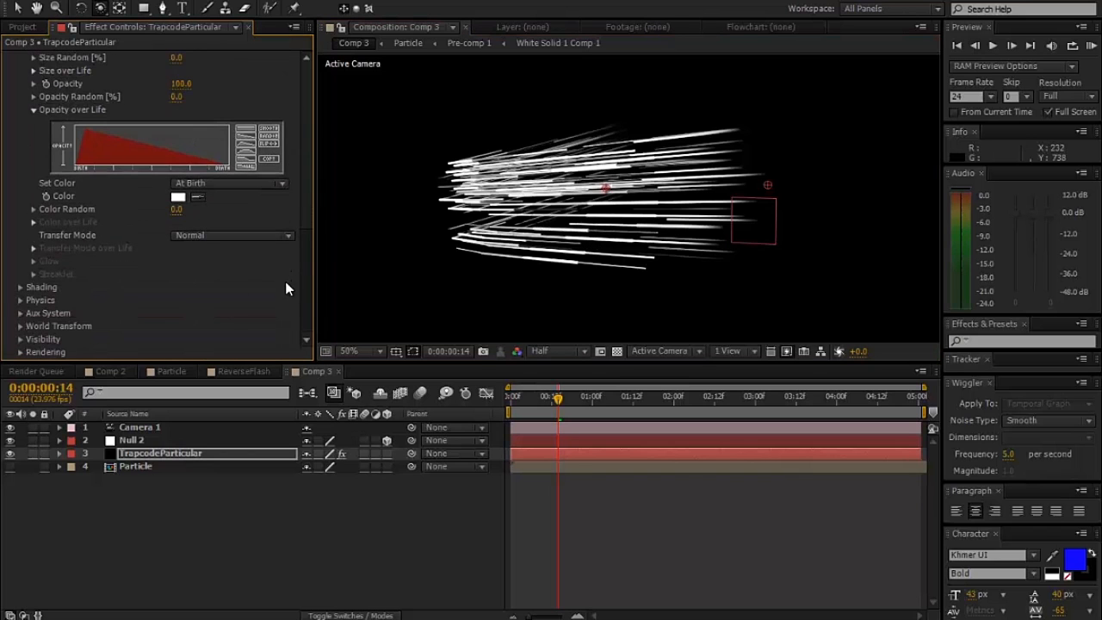
click(20, 300)
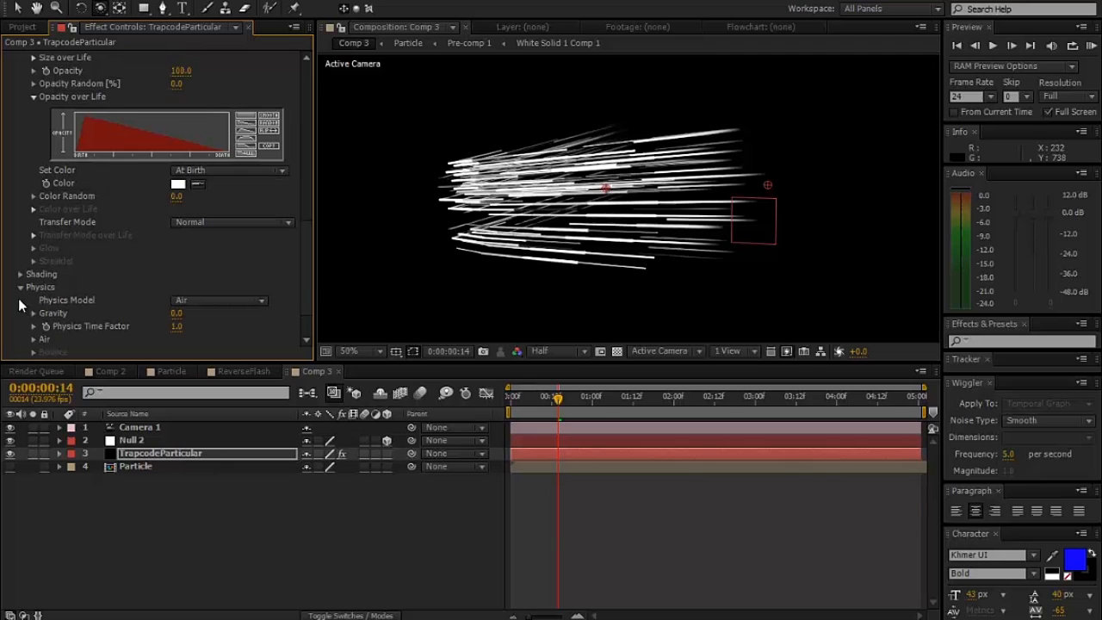
click(33, 352)
scroll(36, 327, down, 4)
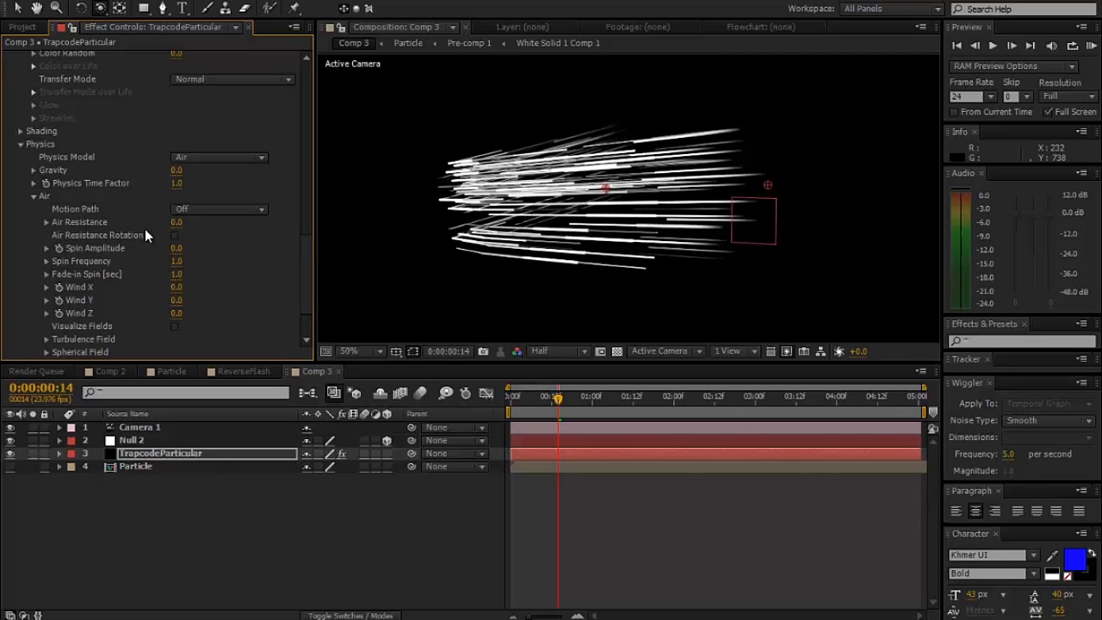
click(46, 338)
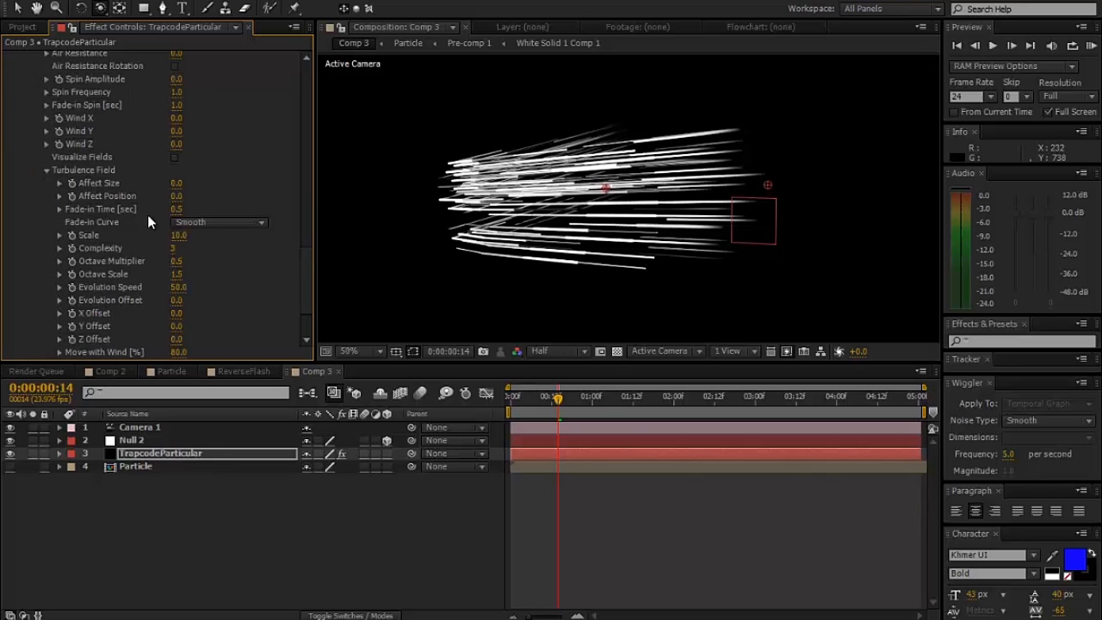
click(177, 209)
text(0)
key(Return)
click(177, 196)
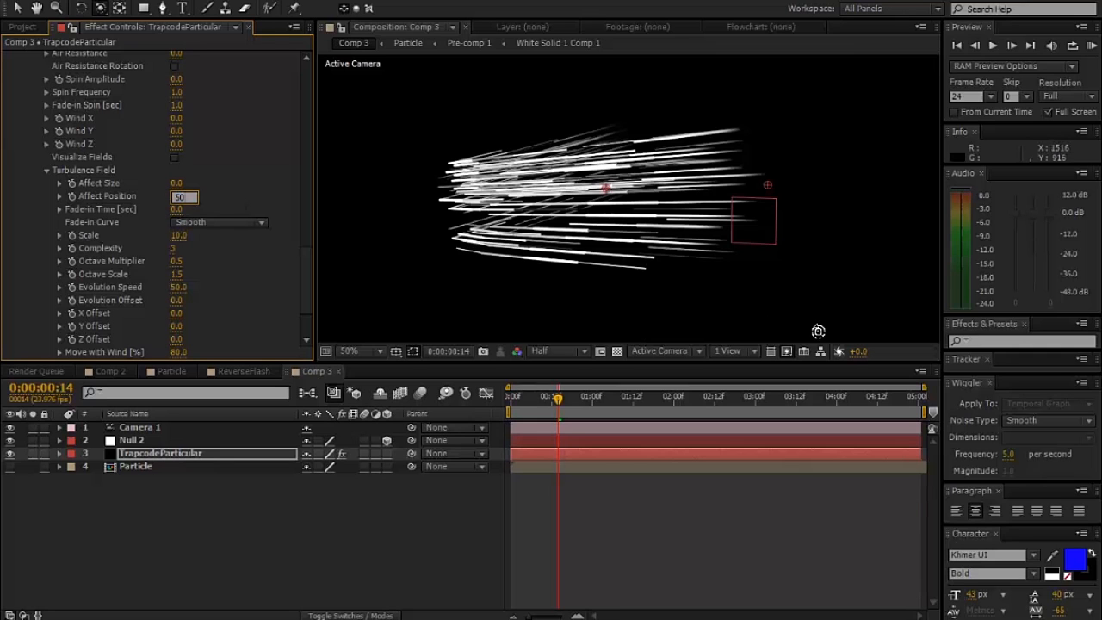
key(Return)
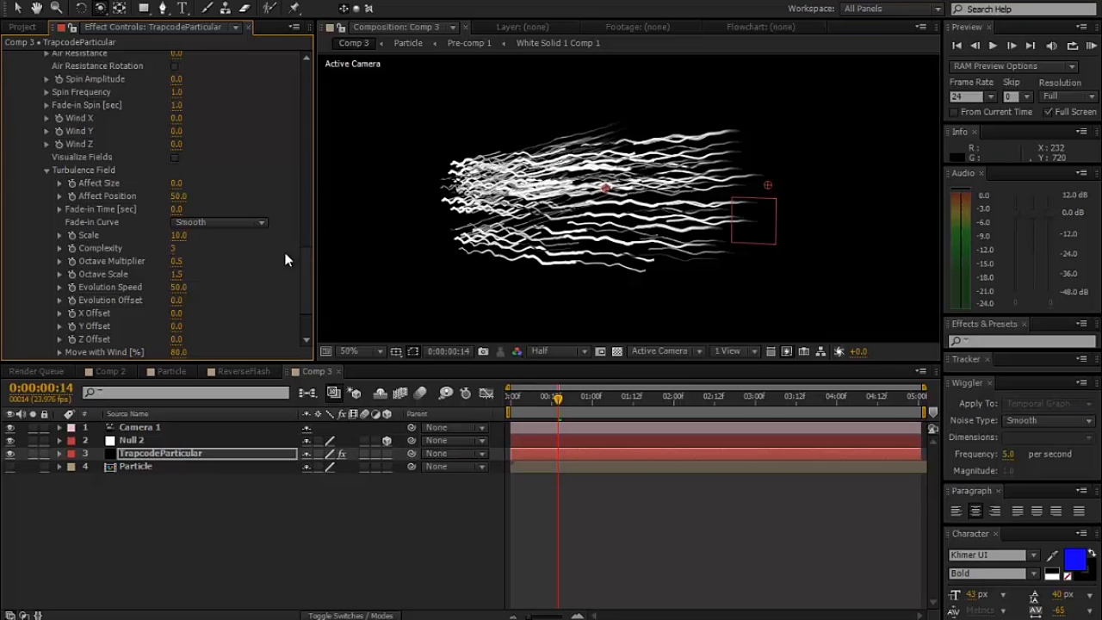
- Set the Turbulence Field's Evolution Speed to 1000
scroll(306, 276, down, 3)
click(180, 167)
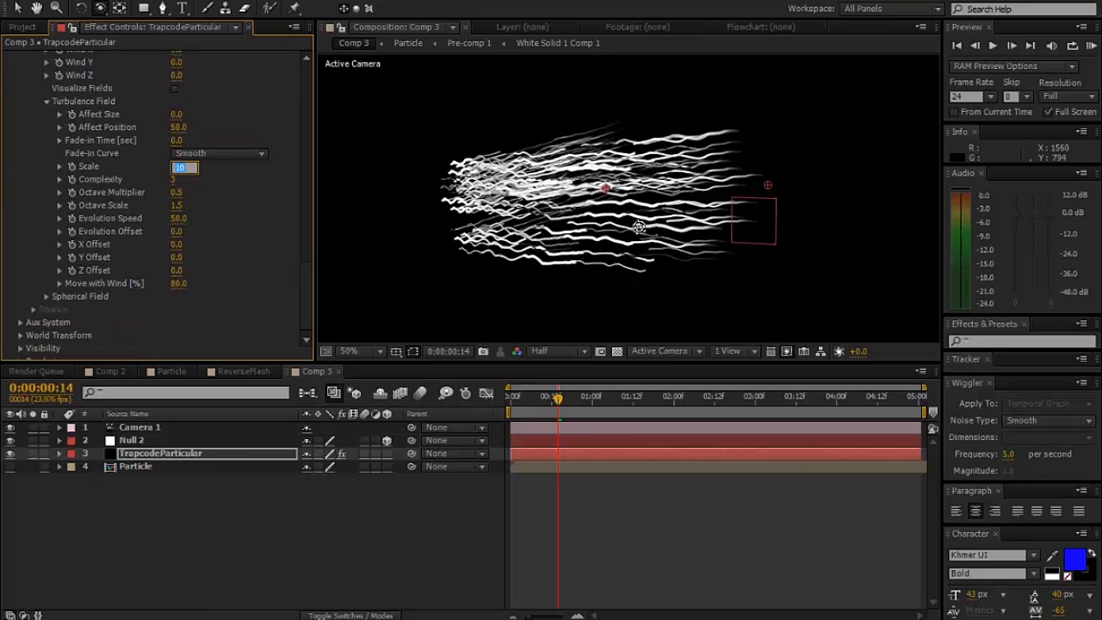
click(179, 219)
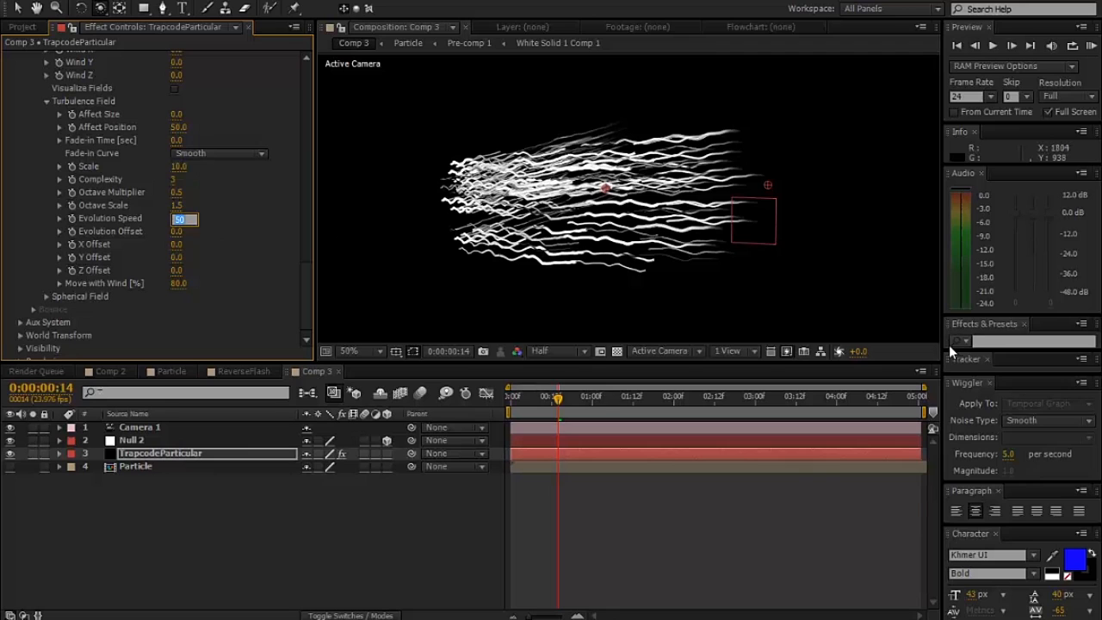
text(1000)
key(Return)
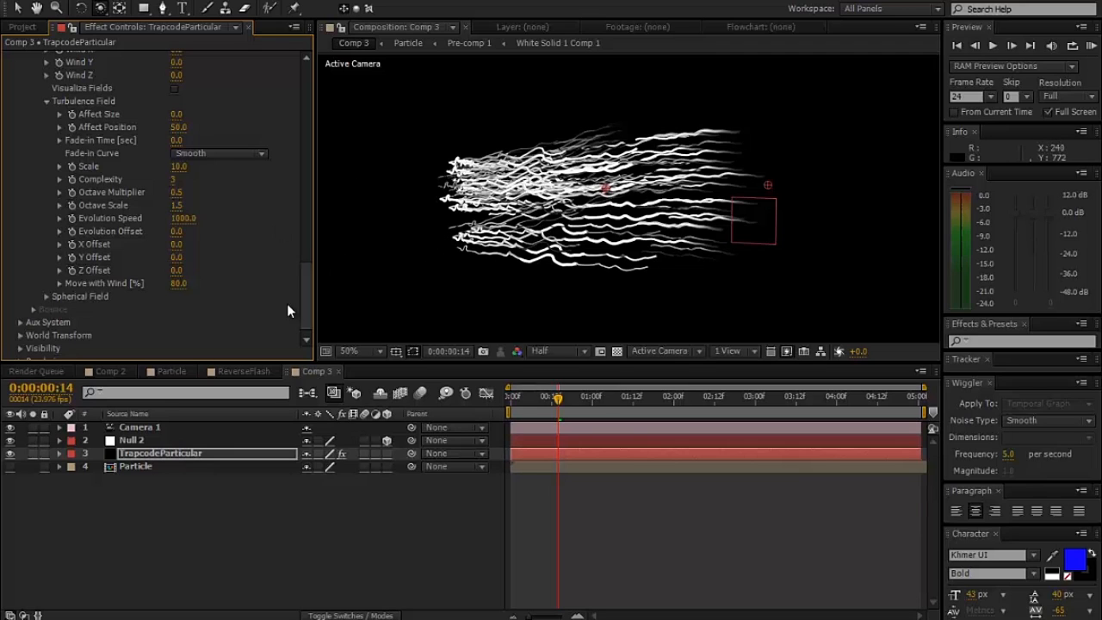
- Reduce the turbulence Scale to 5 and examine the streaks up close
click(179, 167)
text(5)
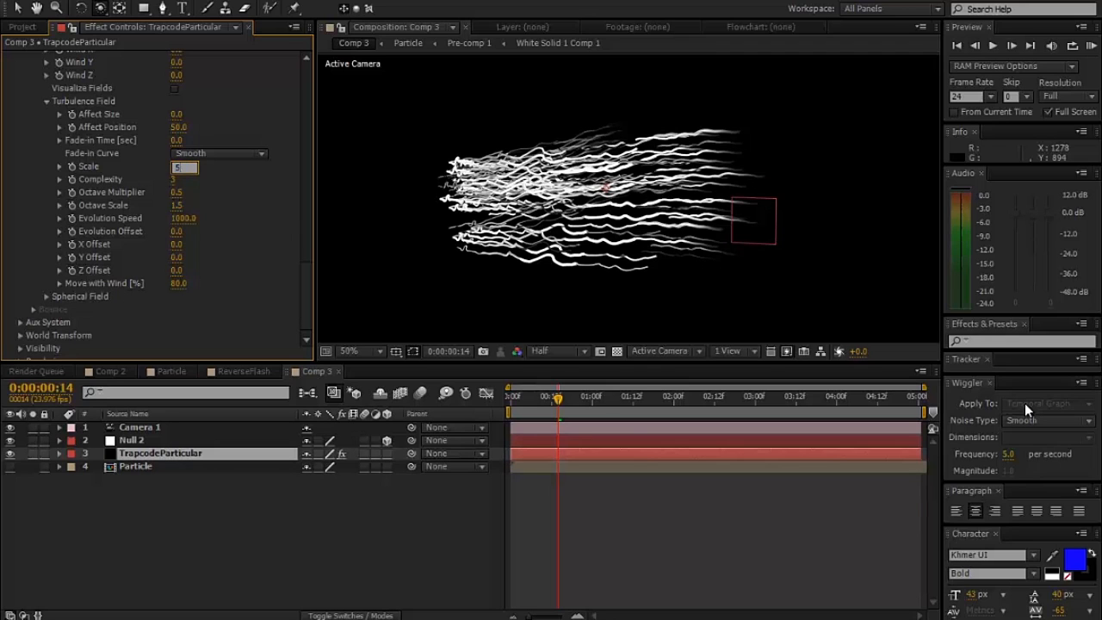
key(Return)
key(slash)
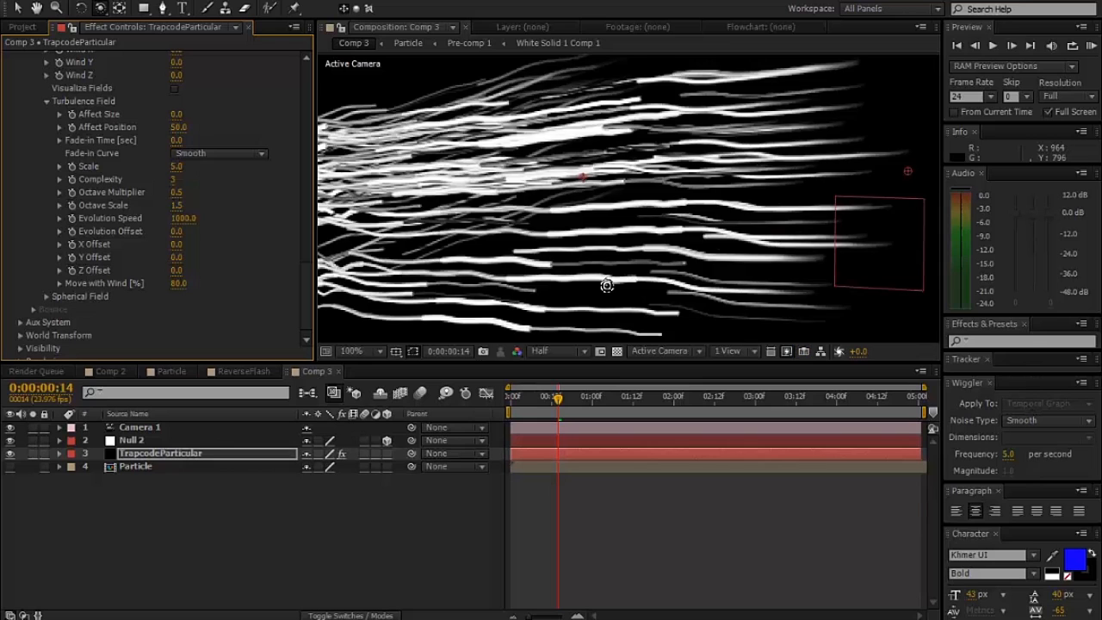
key(comma)
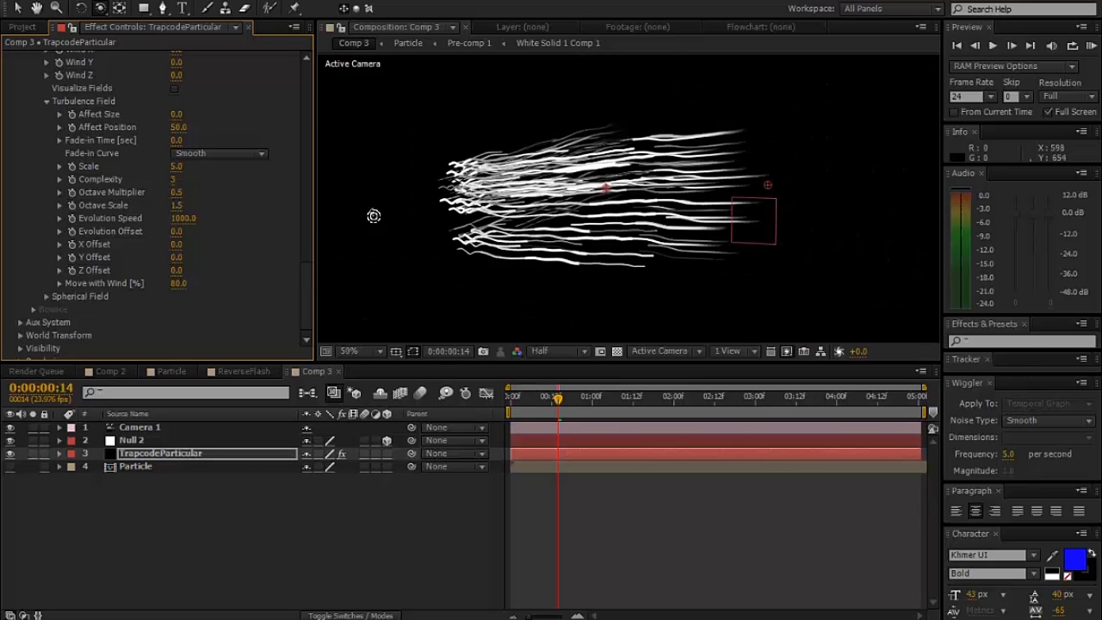
- Set the turbulence Scale to 8 and the Octave Scale to 1
click(176, 168)
text(8)
key(Return)
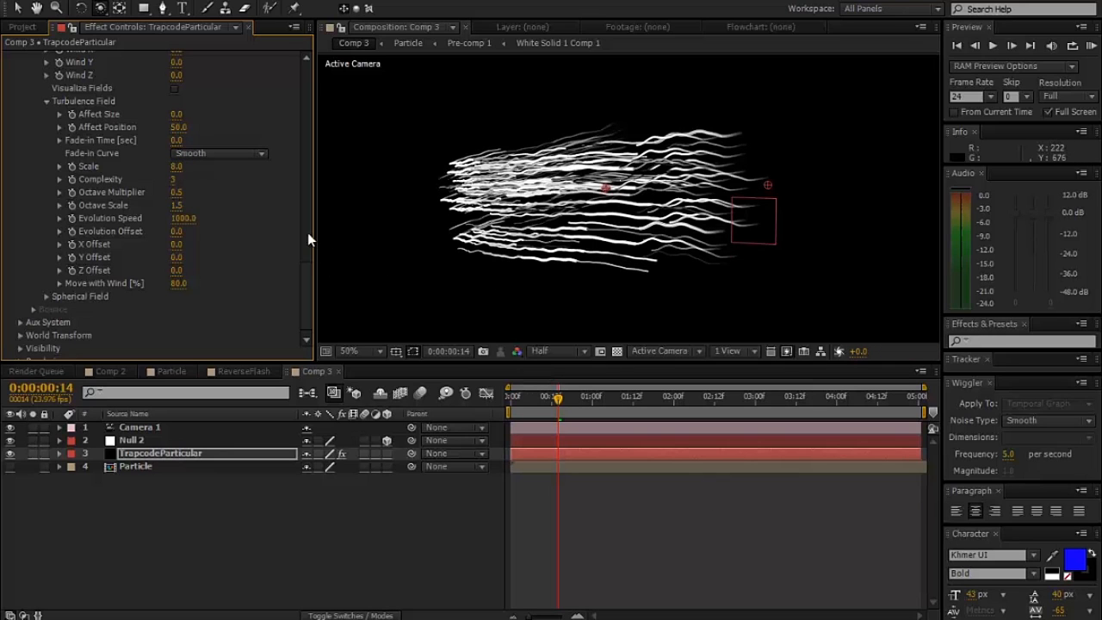
click(178, 209)
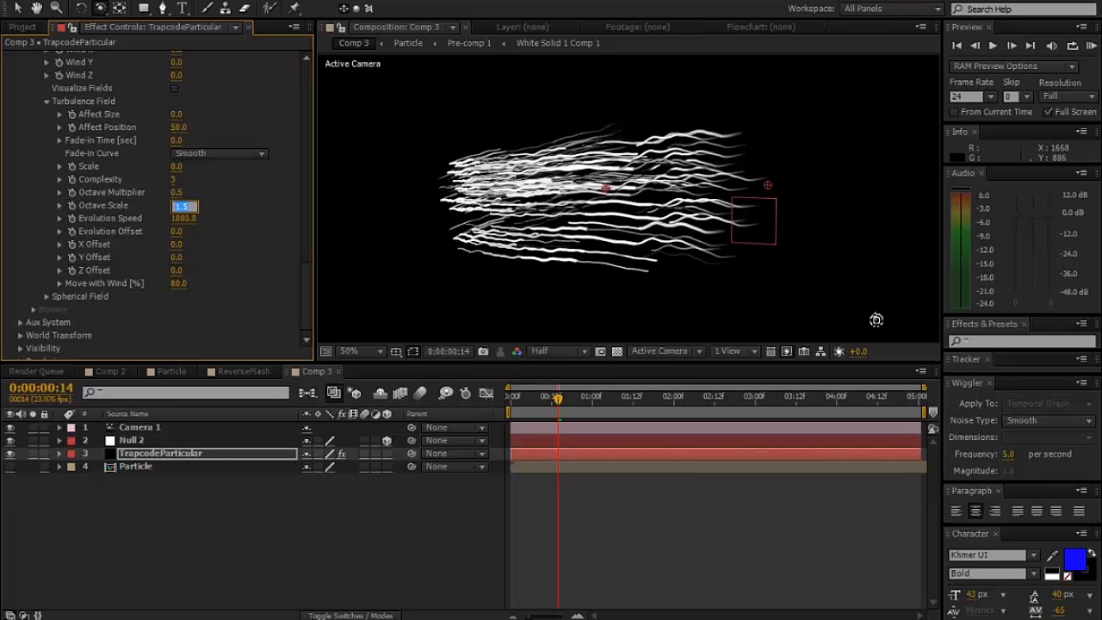
text(1)
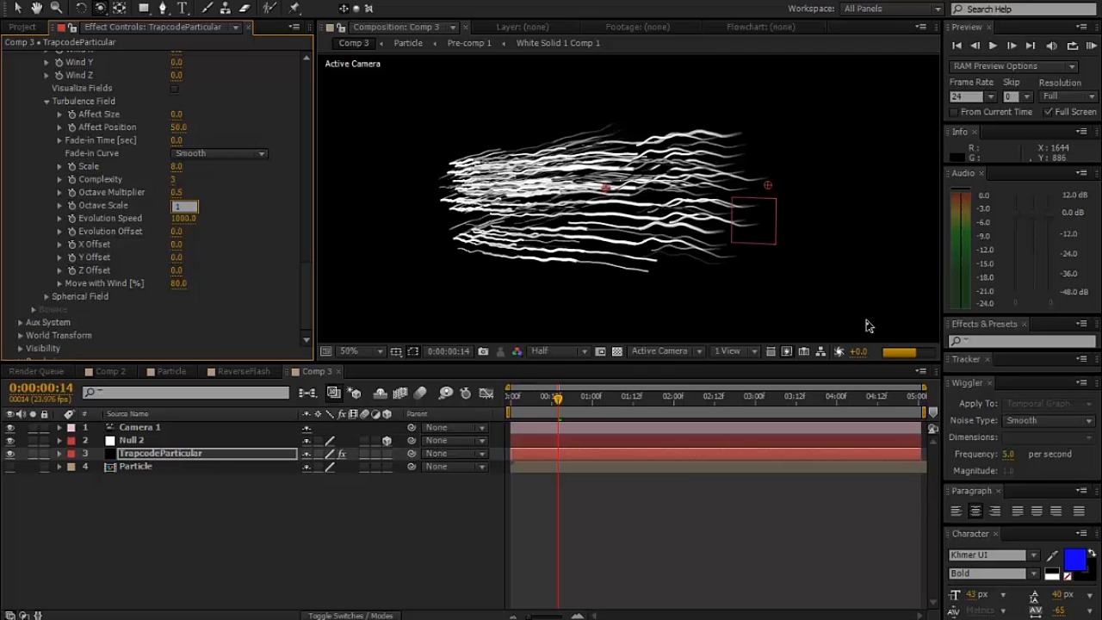
key(Return)
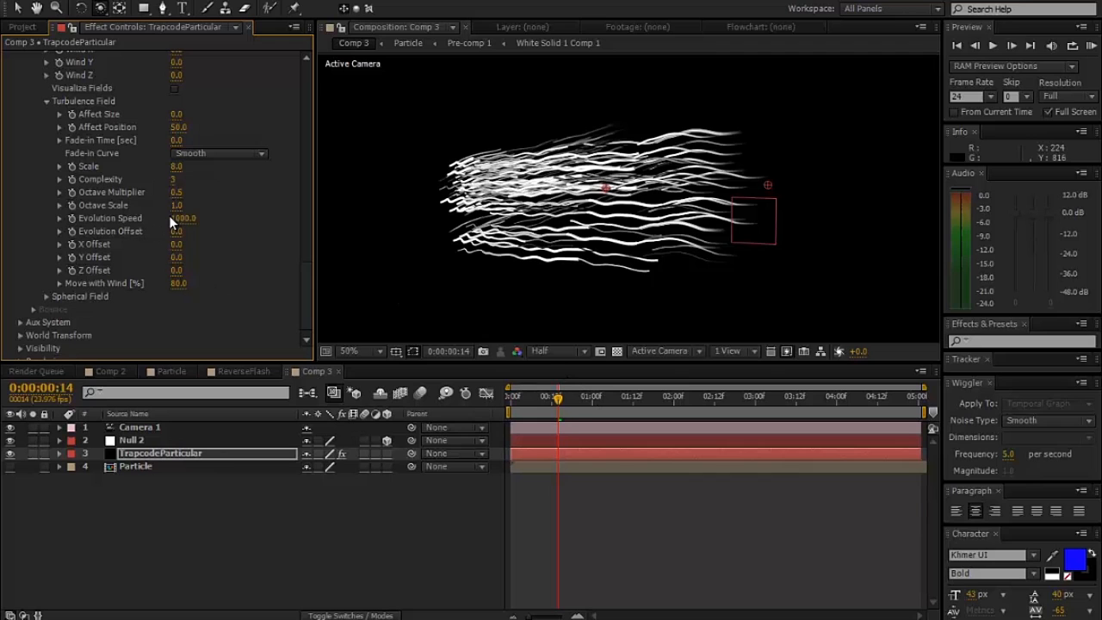
- Check the wavy streaks frame by frame up to 0:00:00:18 and set the turbulence Evolution Speed to 5000 at 0:00:00:17
key(Page_Down)
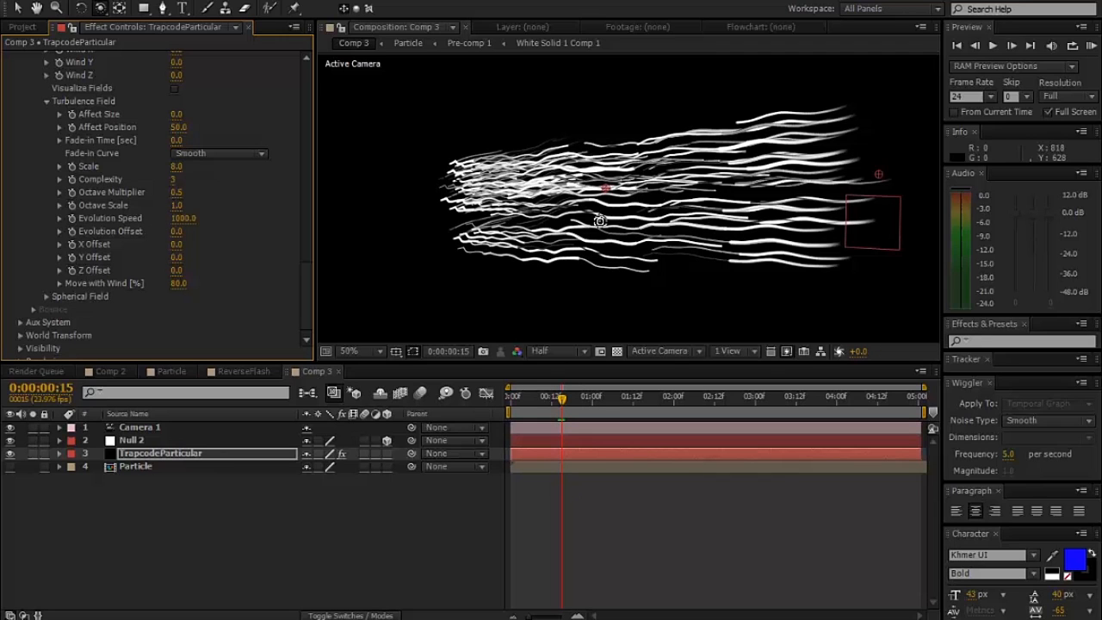
key(Page_Down)
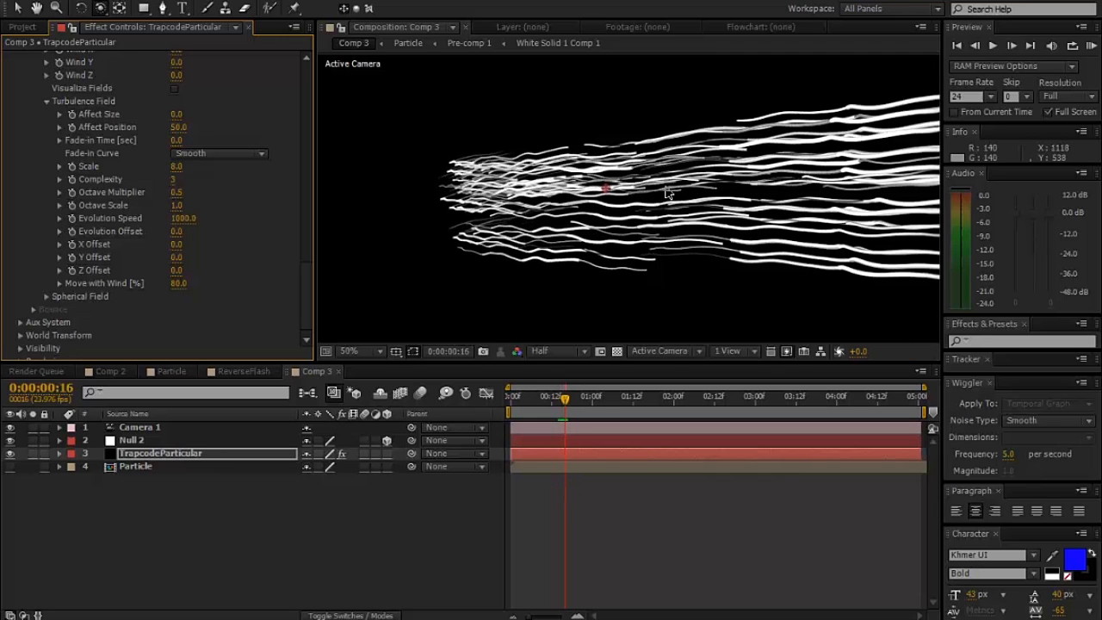
key(Page_Down)
key(comma)
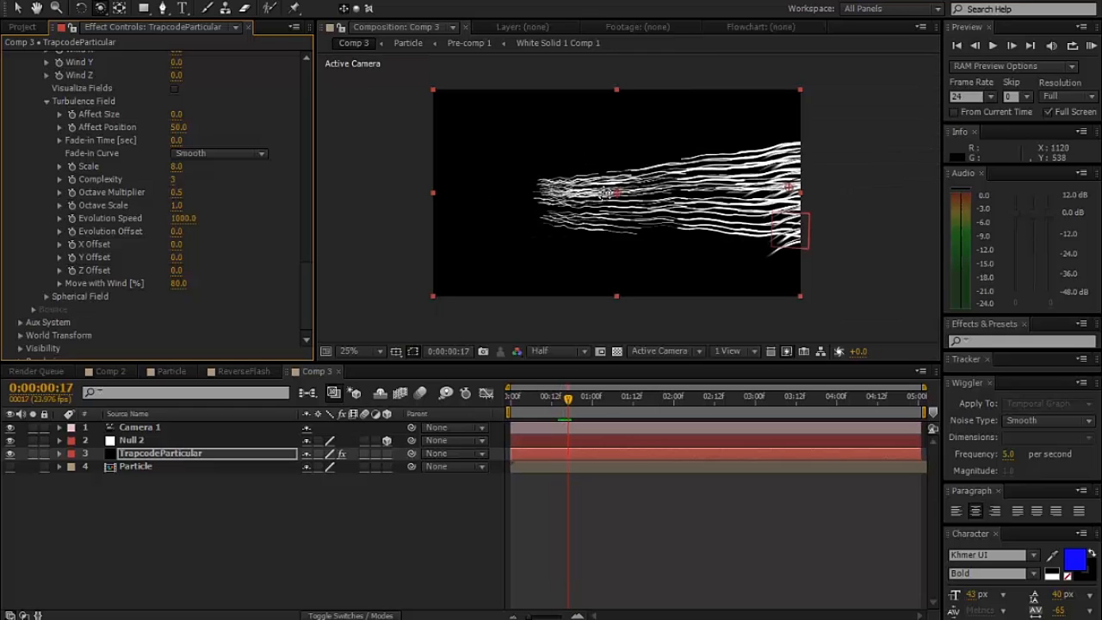
key(Page_Down)
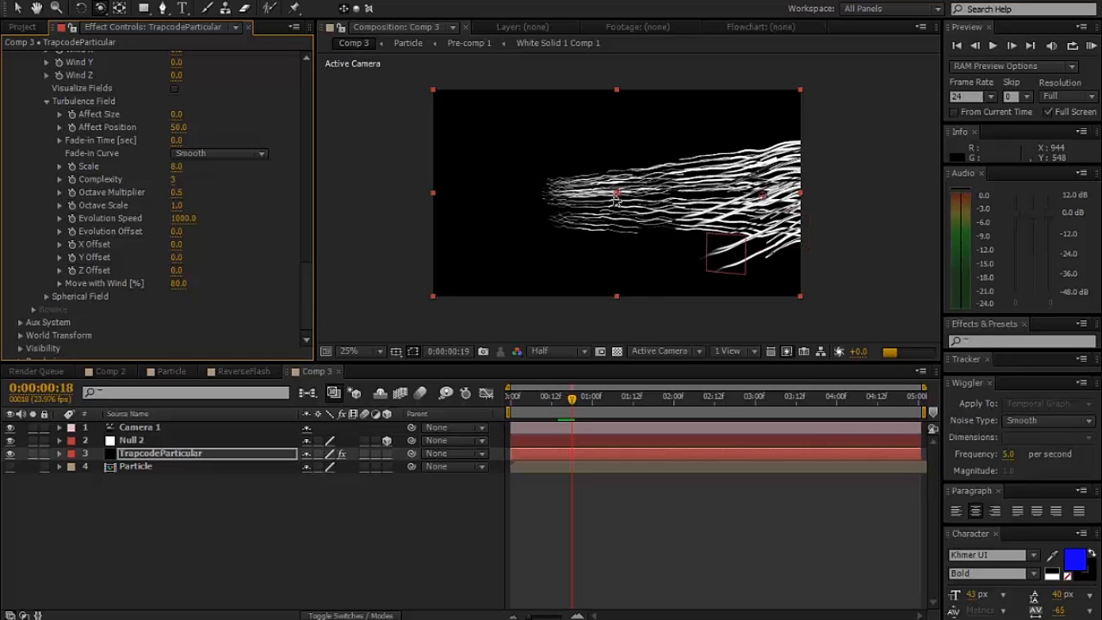
key(Page_Up)
click(194, 221)
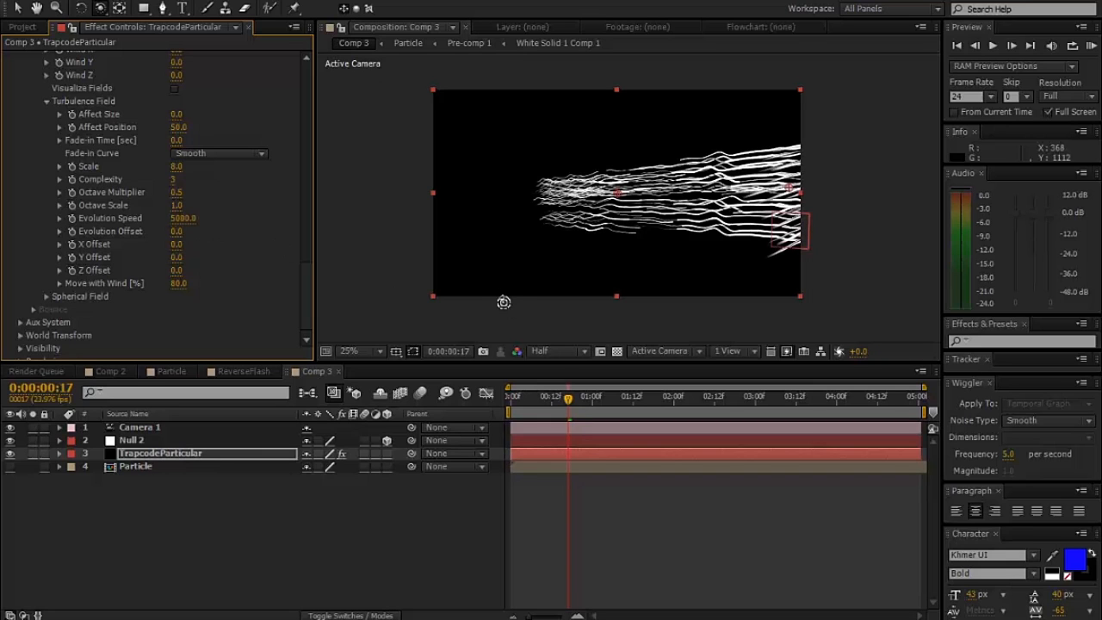
- Examine the turbulent streaks frame by frame up to 0:00:00:22, back to 0:00:00:14, and inspect that frame up close
key(Page_Up)
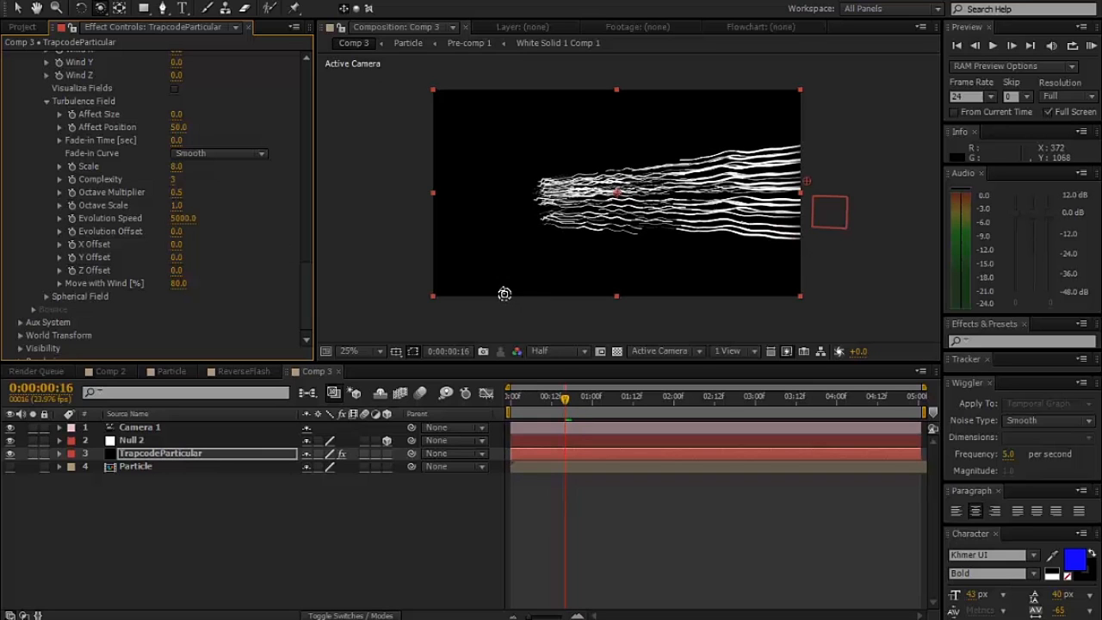
key(Page_Down)
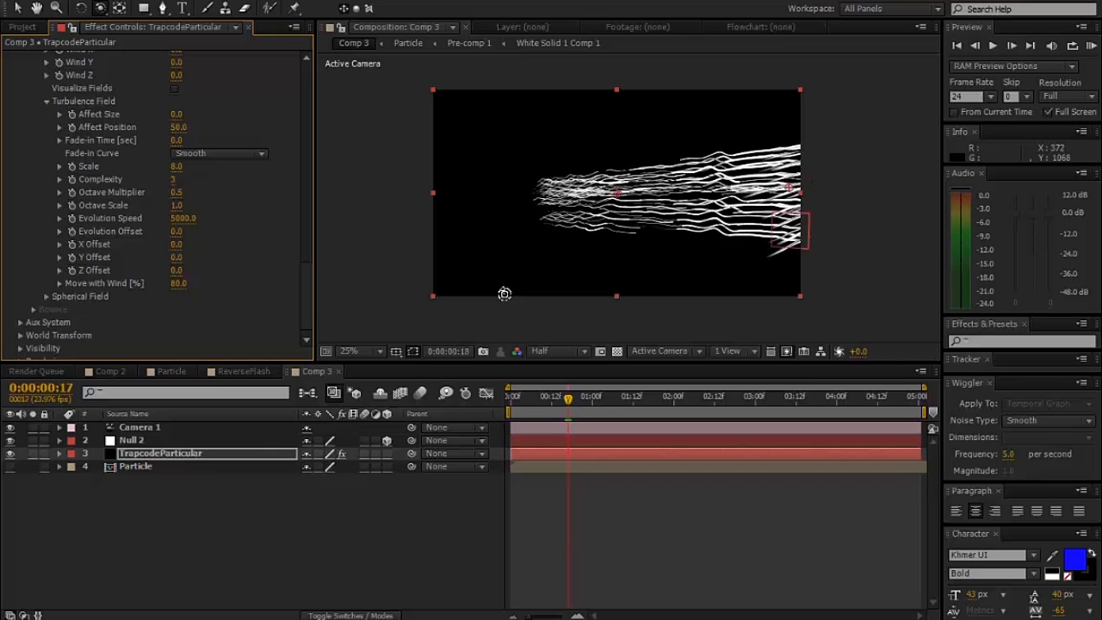
key(Page_Down)
key(Page_Down)
key(Page_Down)
key(Page_Down)
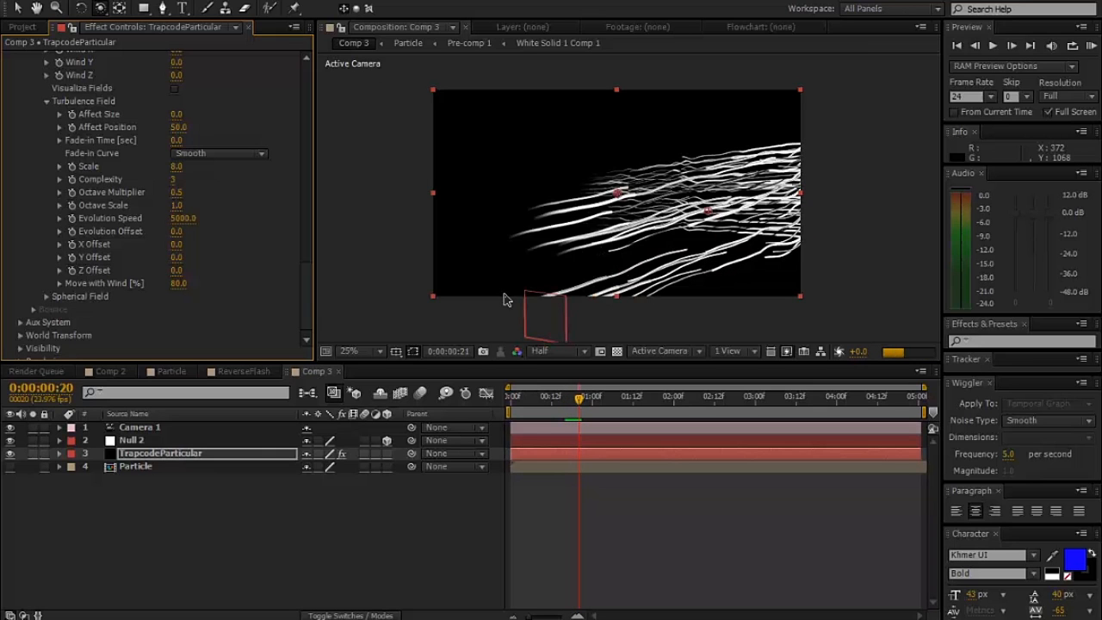
key(Page_Down)
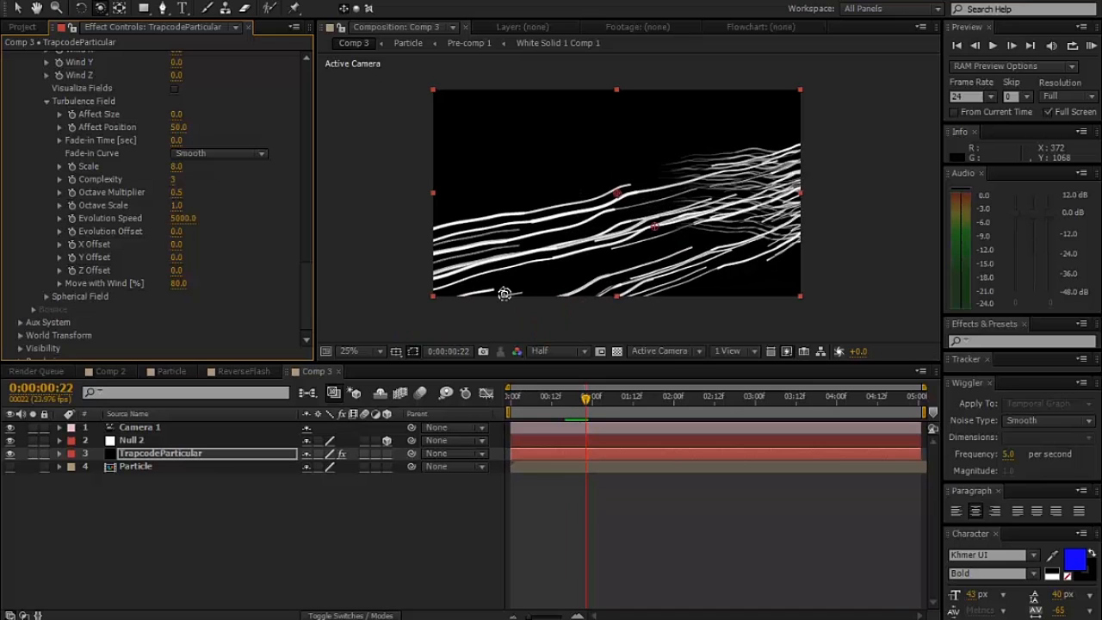
key(Page_Up)
key(Page_Up)
key(Page_Up)
key(Page_Up)
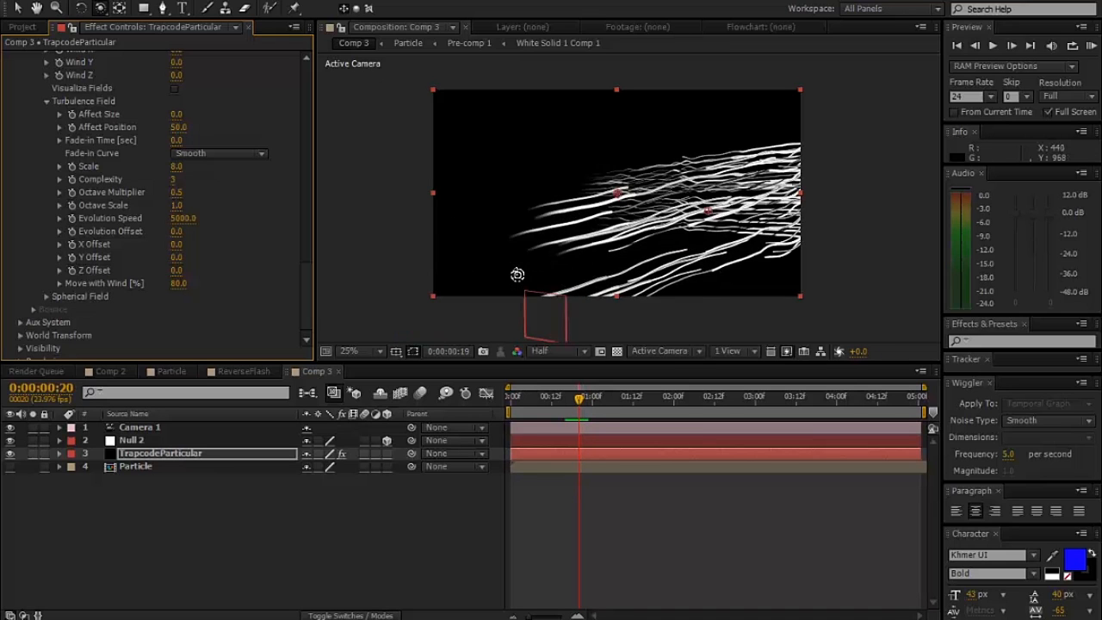
key(Page_Up)
key(Page_Up)
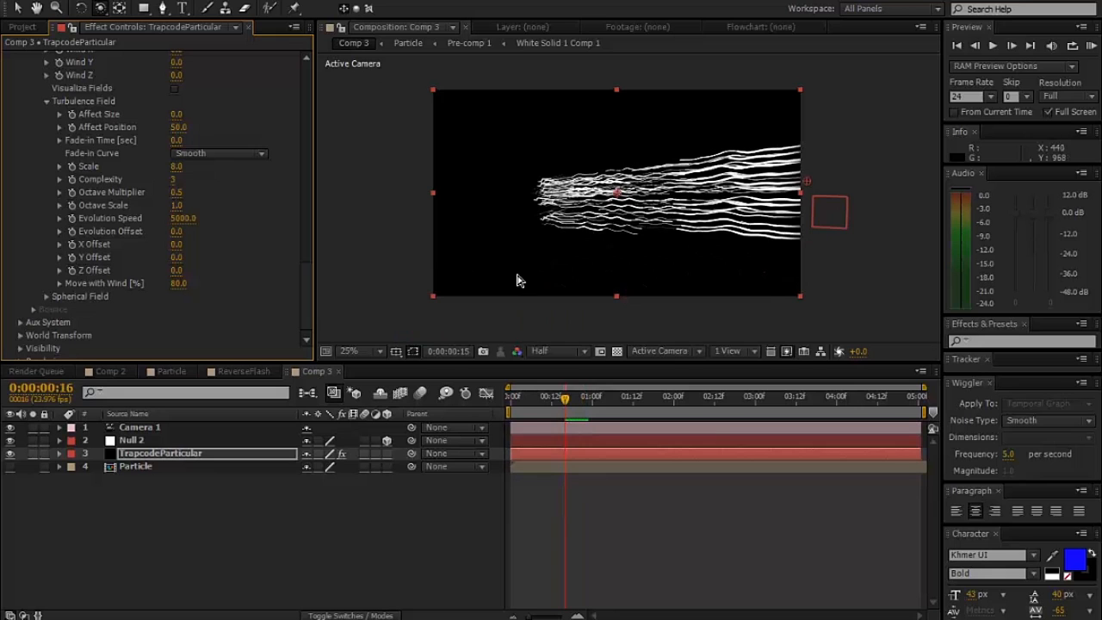
key(Page_Up)
key(Page_Up)
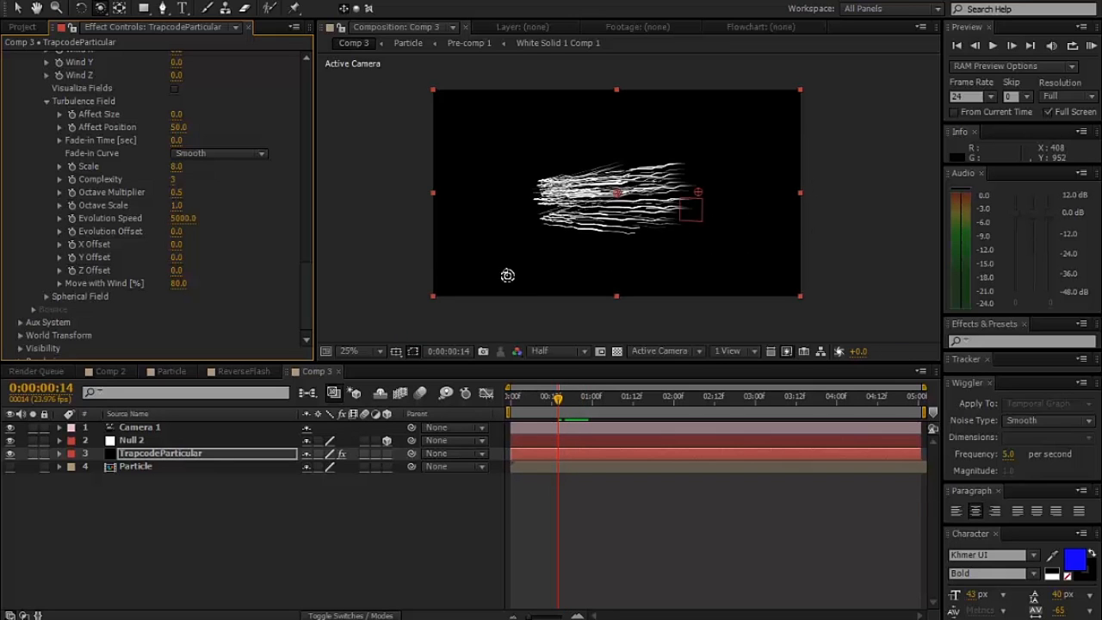
scroll(610, 248, up, 3)
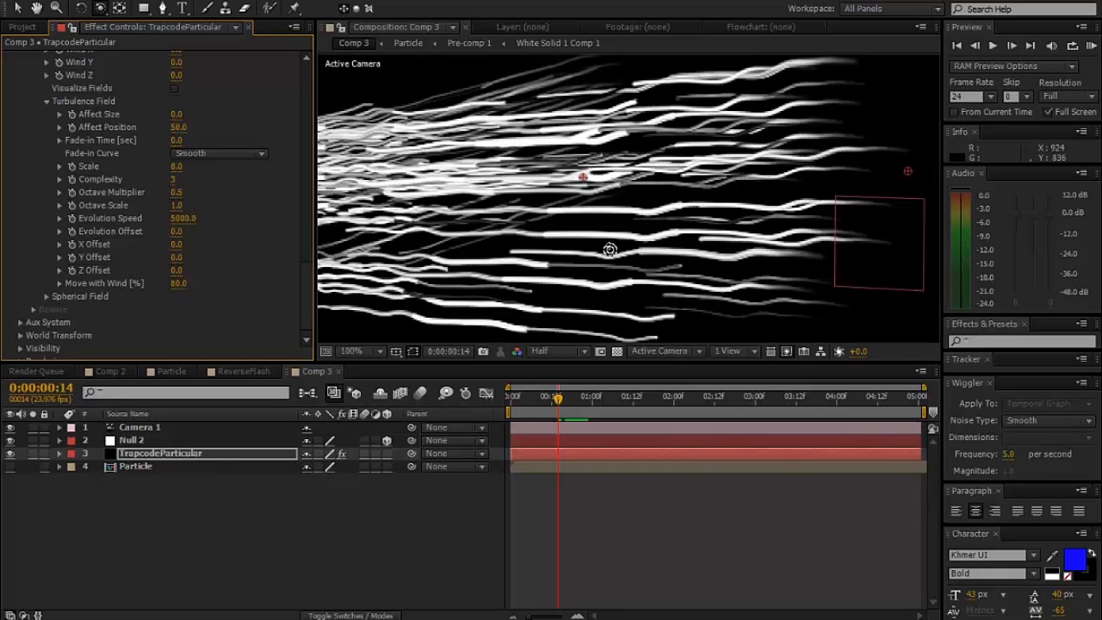
scroll(610, 249, down, 1)
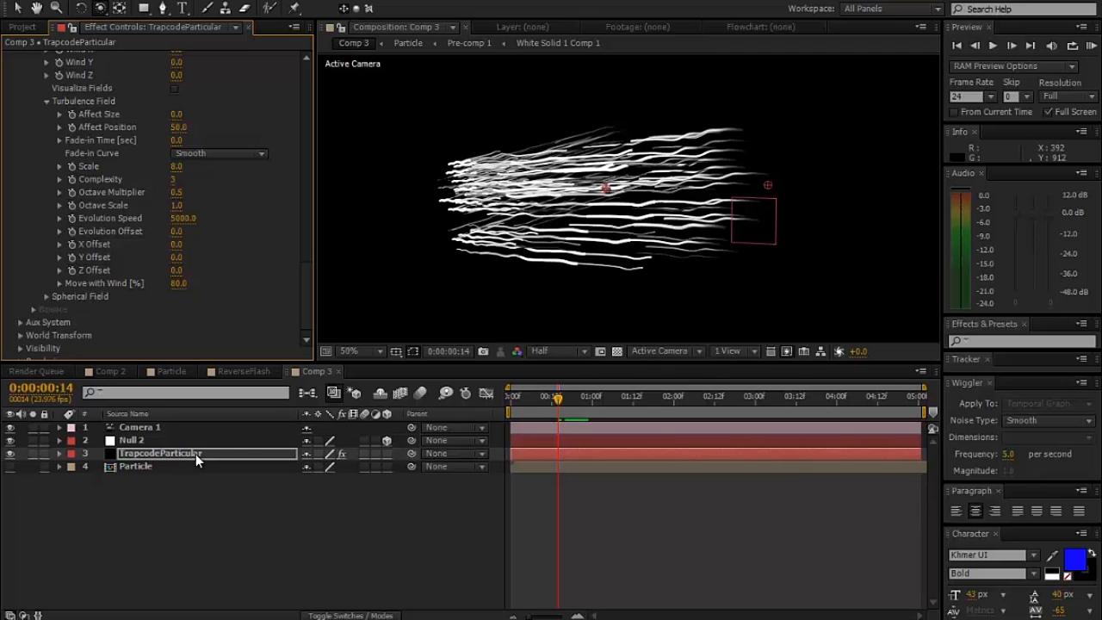
- Open the Particle comp and temporarily show Shape Layer 1 to compare its outline with the dots, hiding it again
click(168, 371)
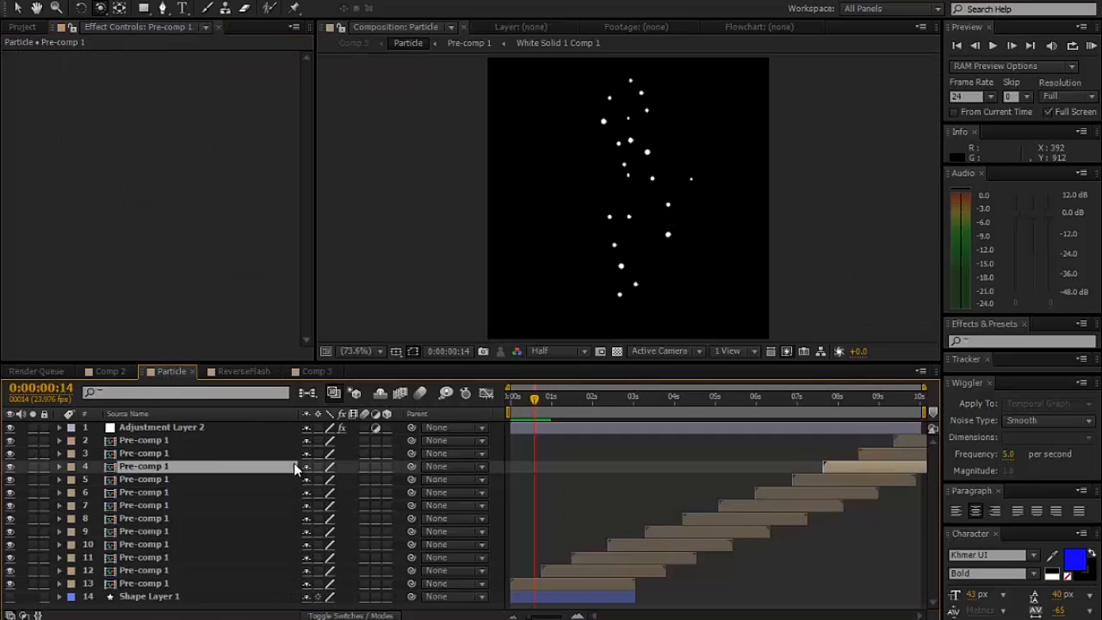
click(133, 597)
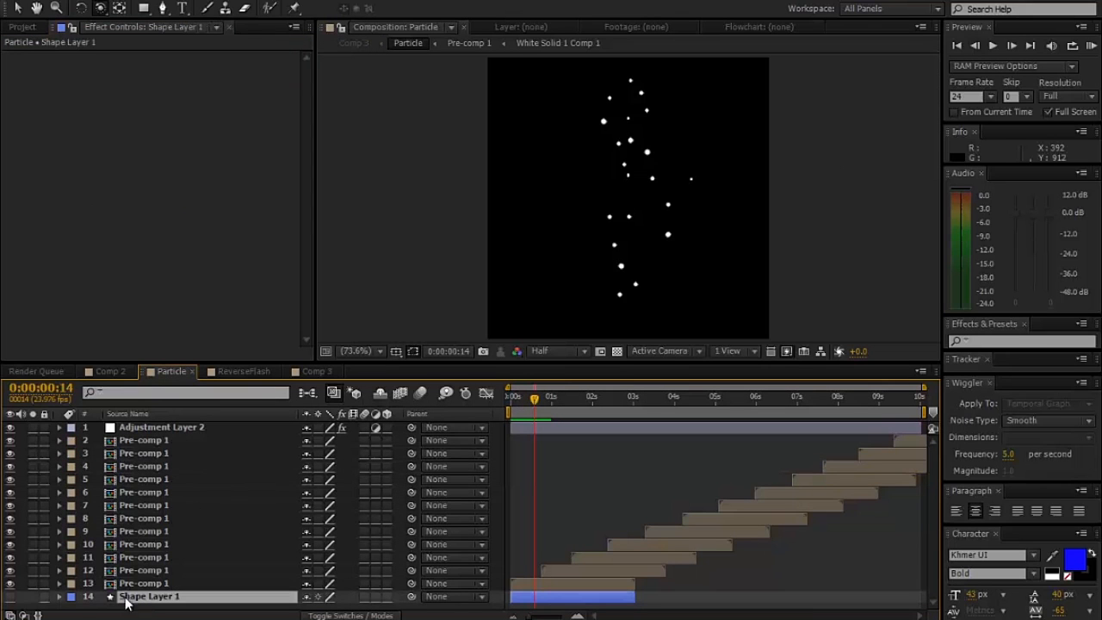
click(11, 598)
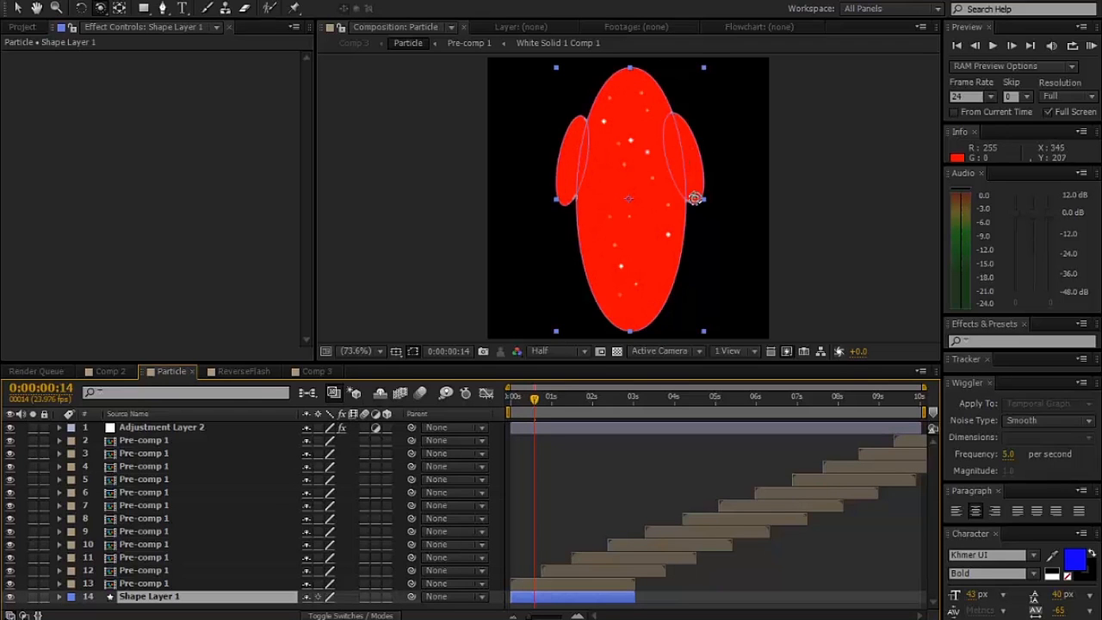
click(11, 597)
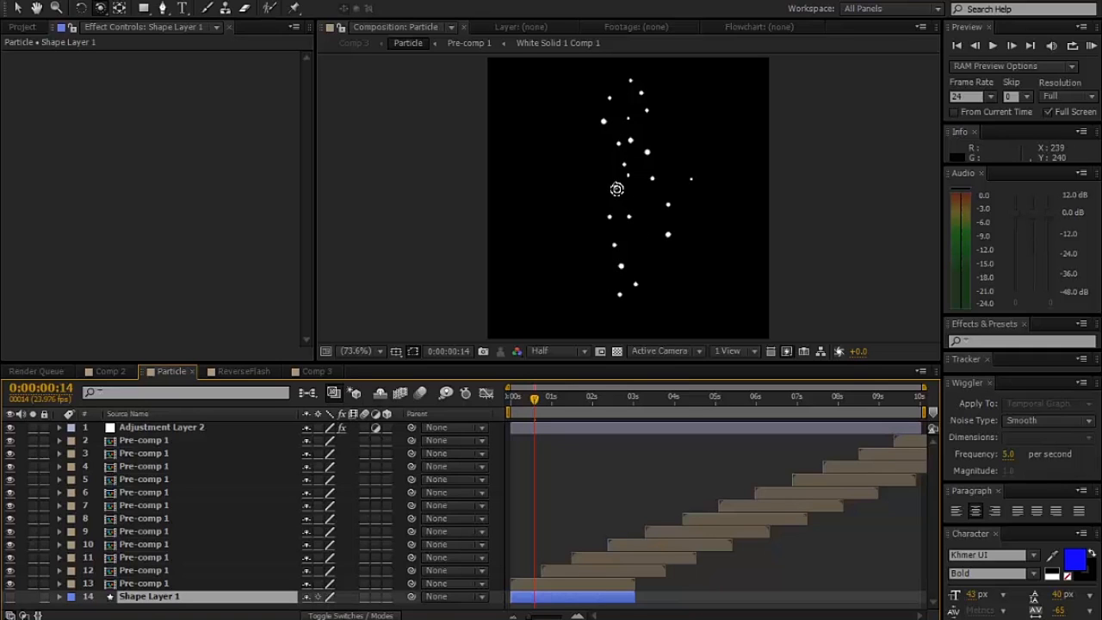
- Return to Comp 3 and set the Particular effect's particle Transfer Mode to Screen
click(301, 371)
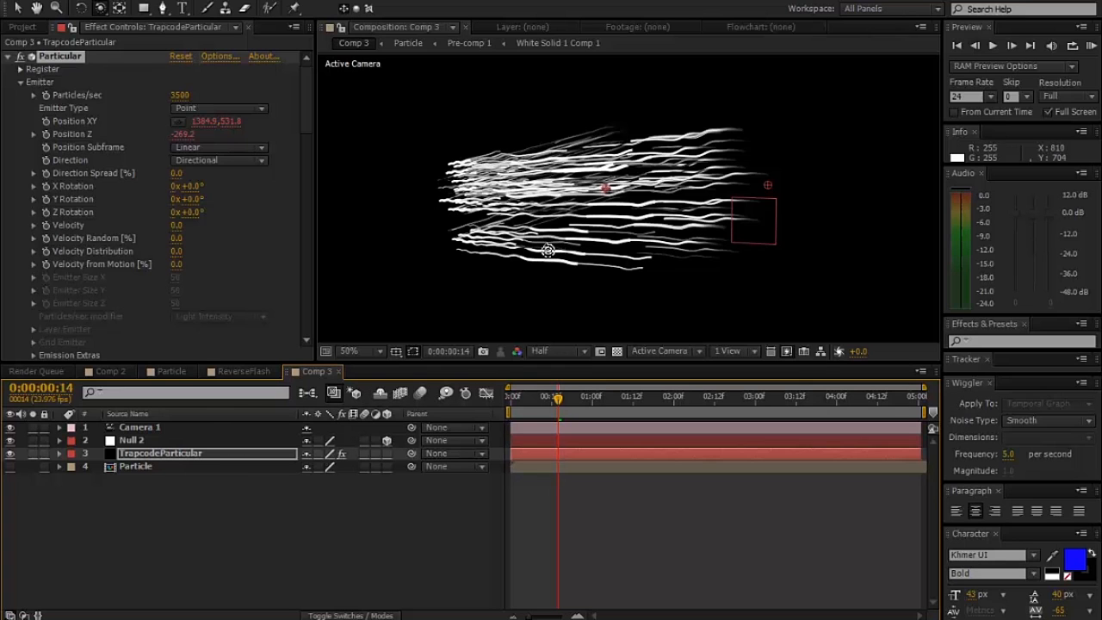
key(period)
key(comma)
drag(303, 125, 303, 215)
click(242, 284)
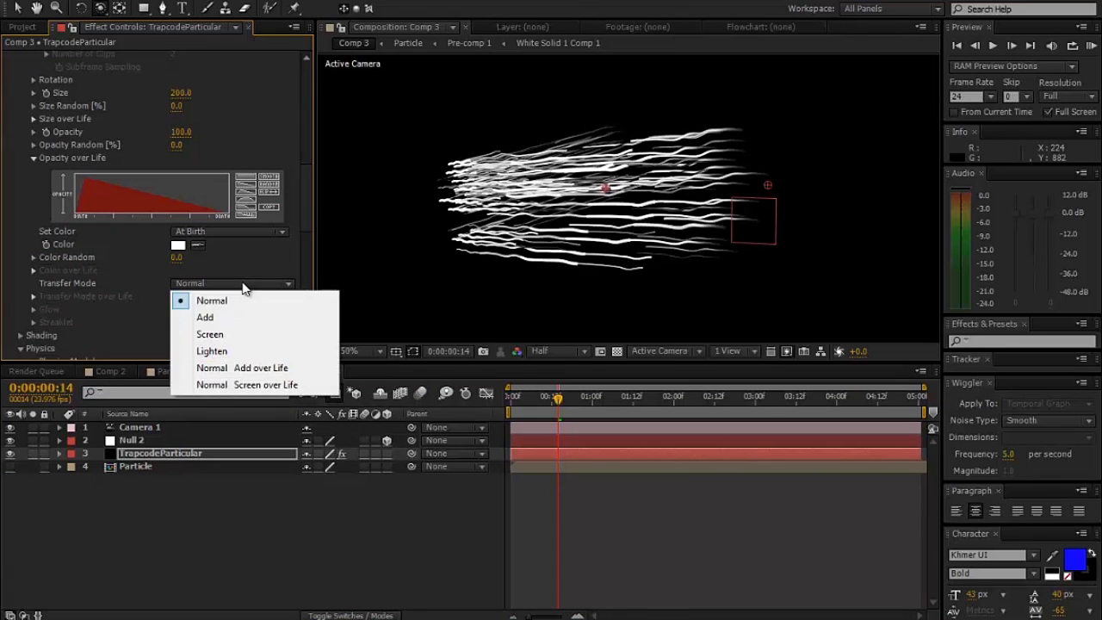
click(229, 332)
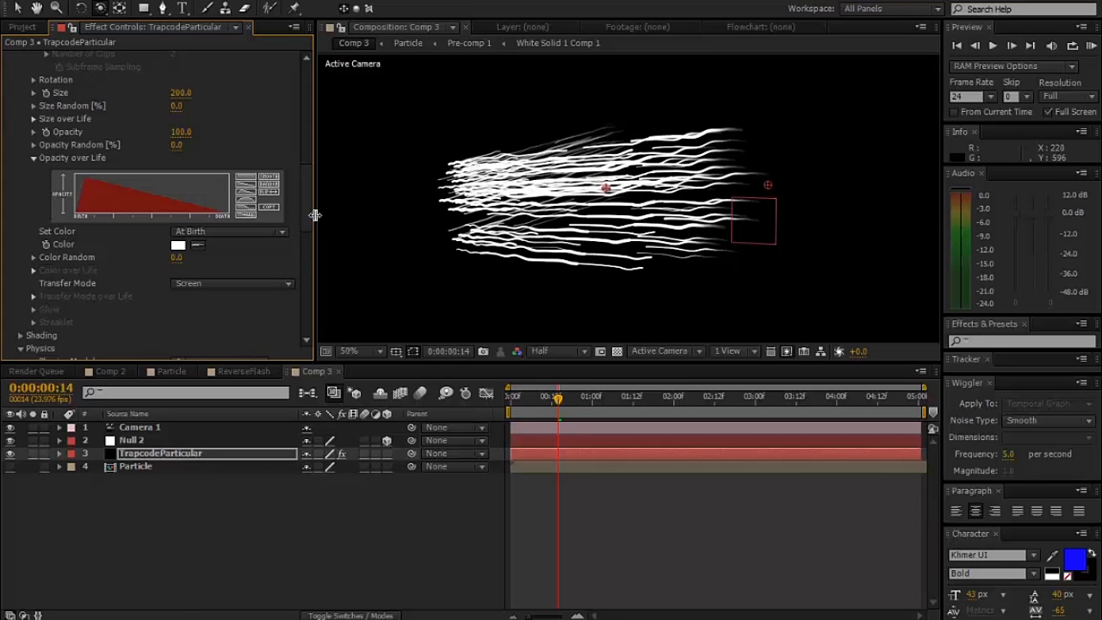
- Collapse the Particular settings, apply VC Color Vibrance to the TrapcodeParticular layer, and disable the new effect while keeping its default color
drag(304, 213, 307, 77)
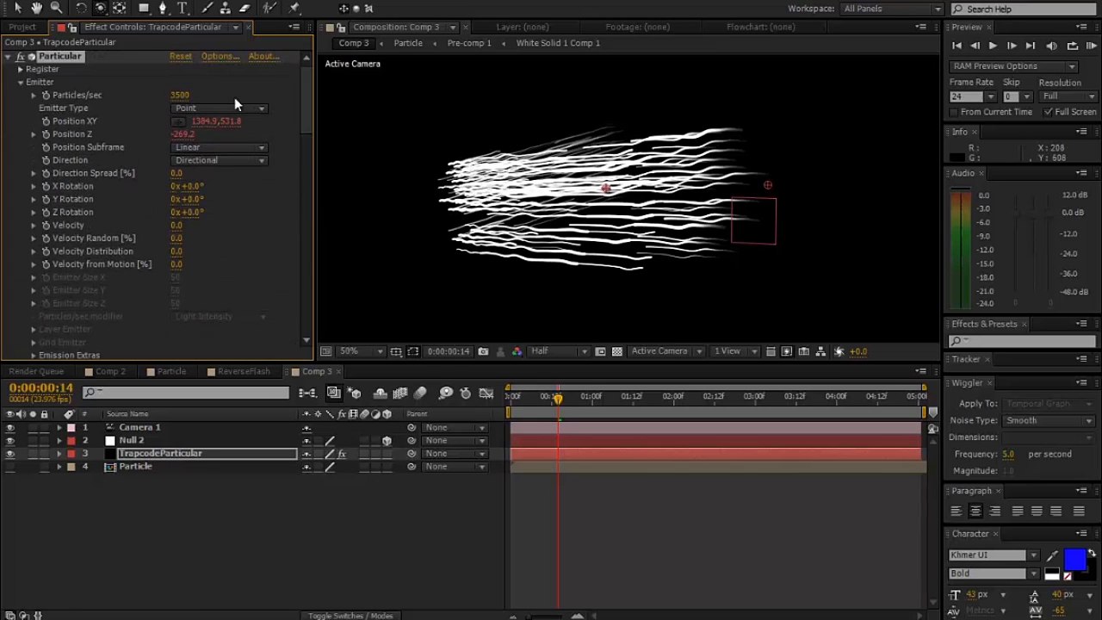
click(8, 57)
right_click(28, 76)
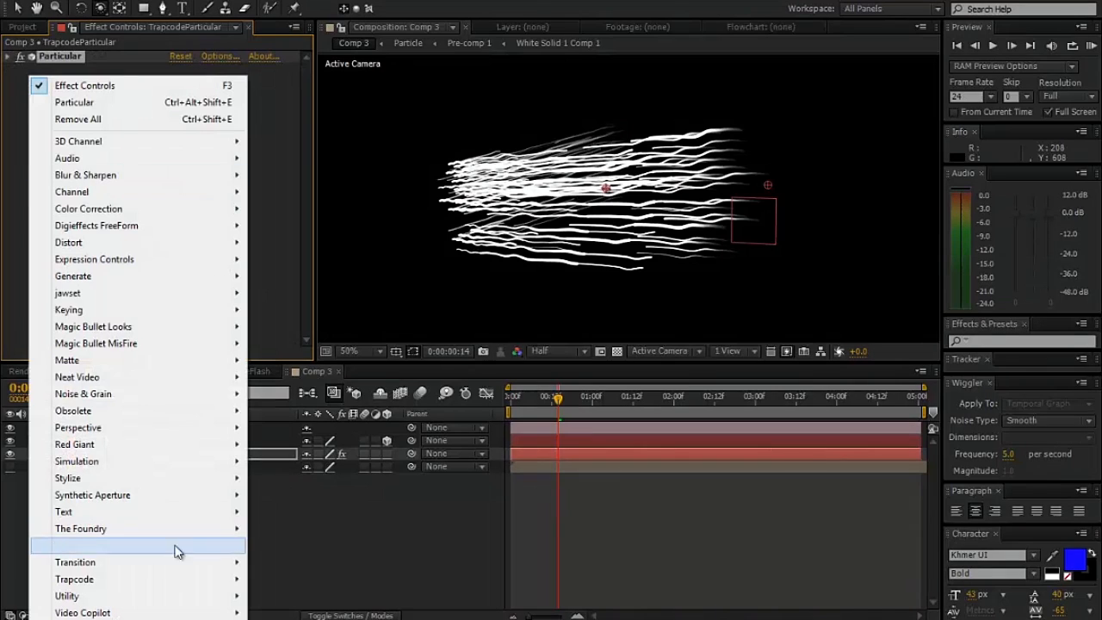
mouse_move(197, 611)
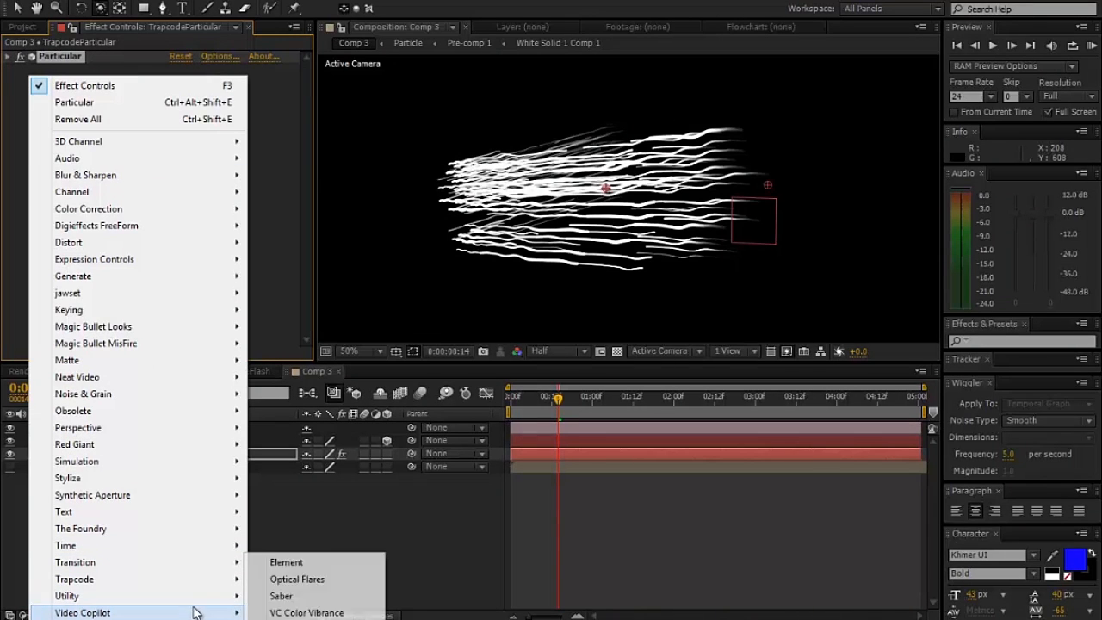
click(301, 612)
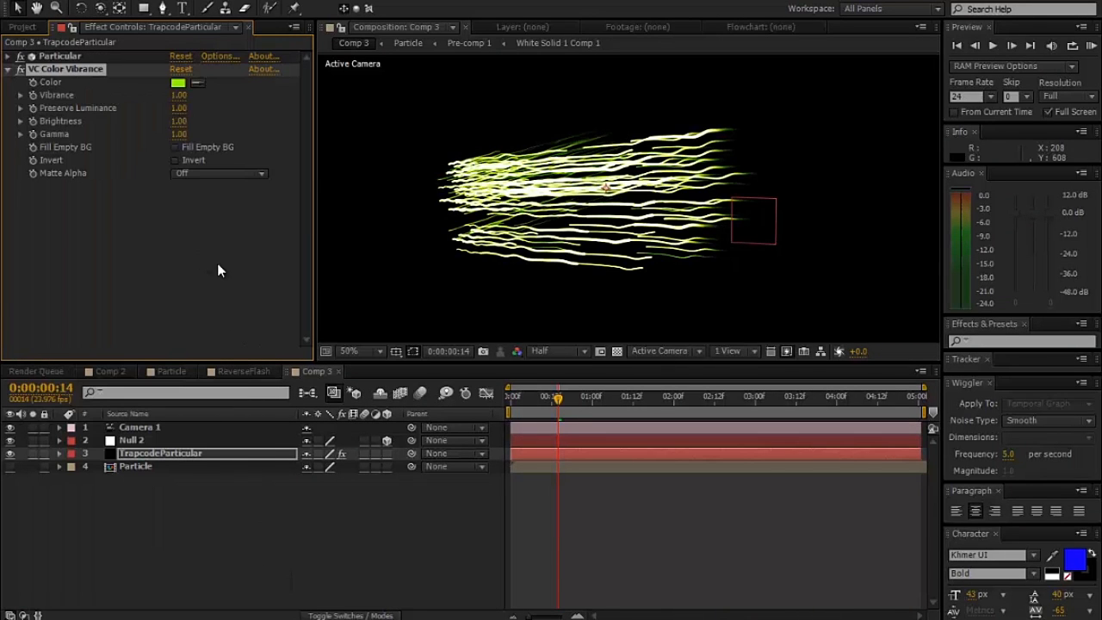
click(177, 83)
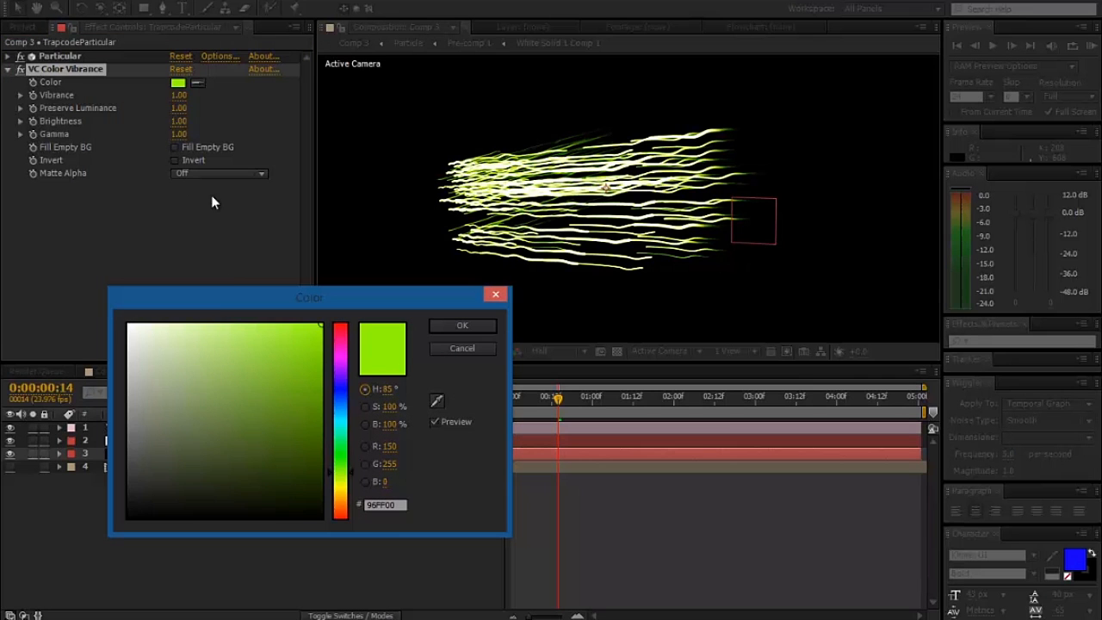
click(472, 351)
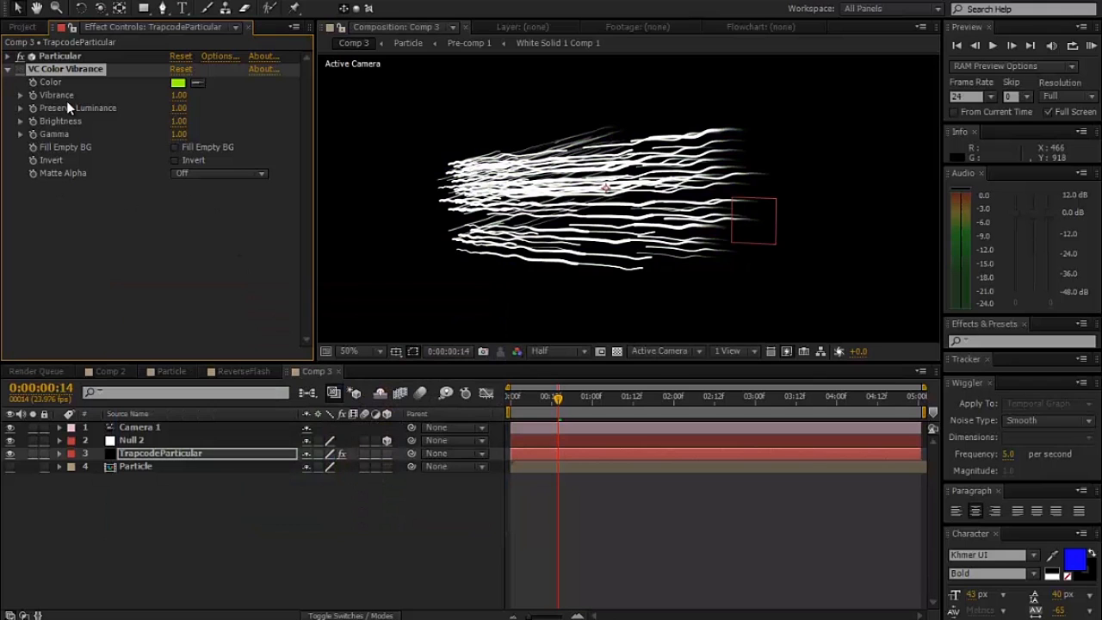
- Add a Glow effect to the TrapcodeParticular layer with Glow Operation Screen and Glow Radius 5
right_click(86, 239)
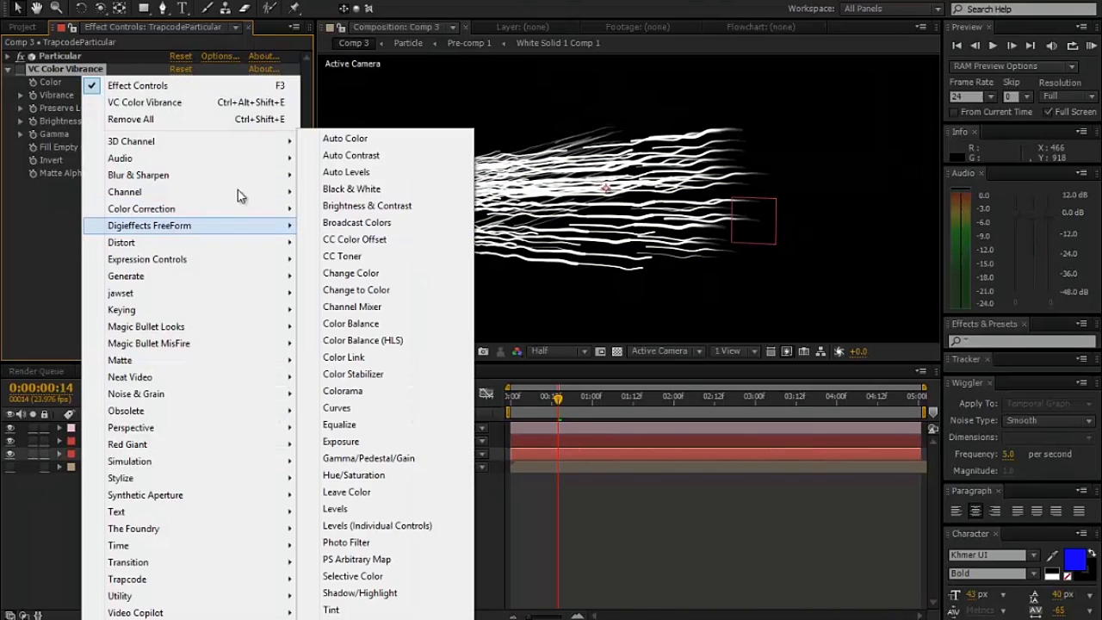
mouse_move(291, 480)
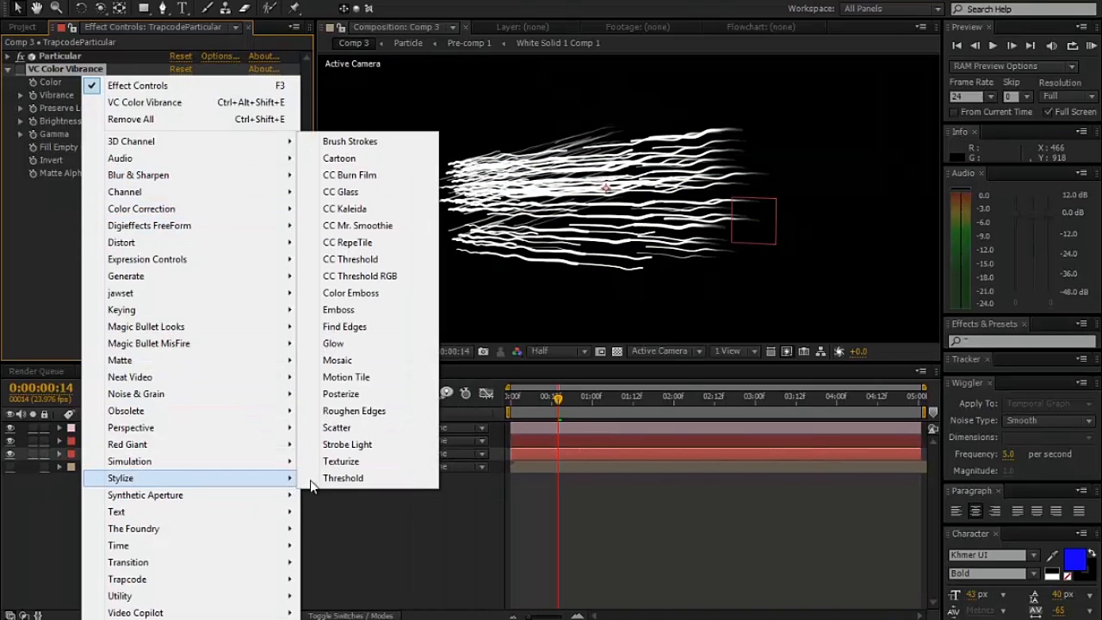
click(349, 344)
click(206, 216)
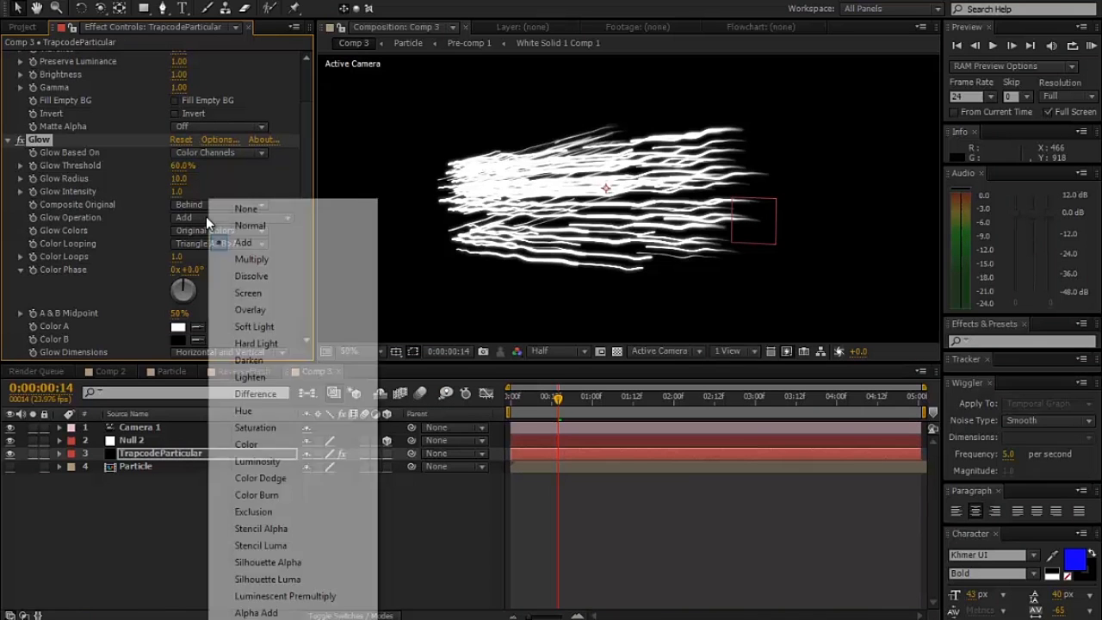
click(241, 290)
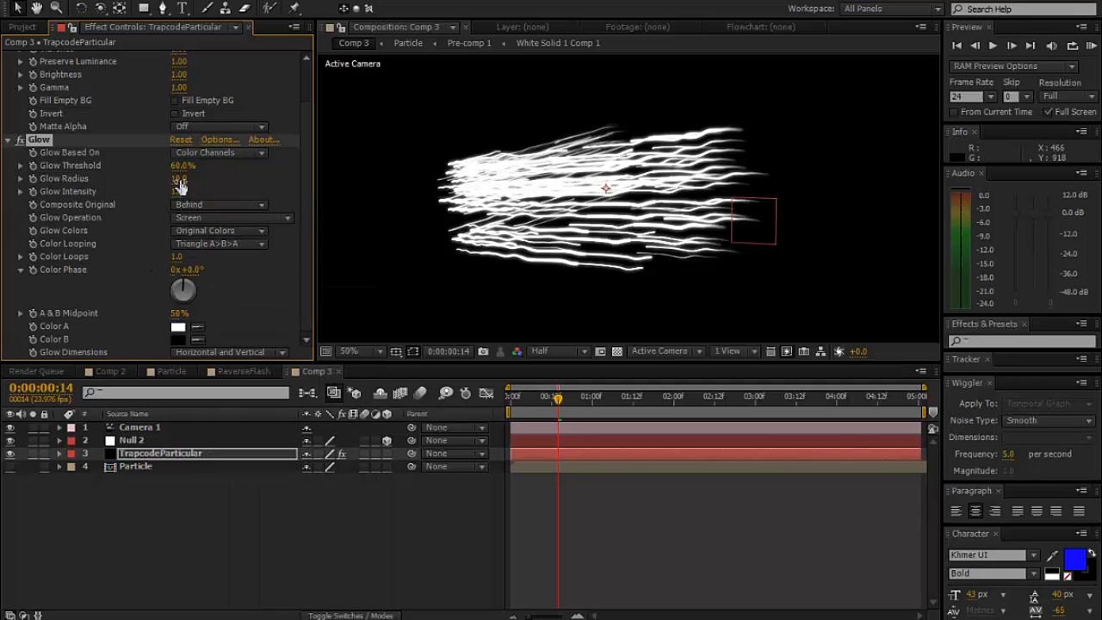
mouse_move(178, 179)
mouse_down()
mouse_move(196, 178)
mouse_move(177, 188)
mouse_up()
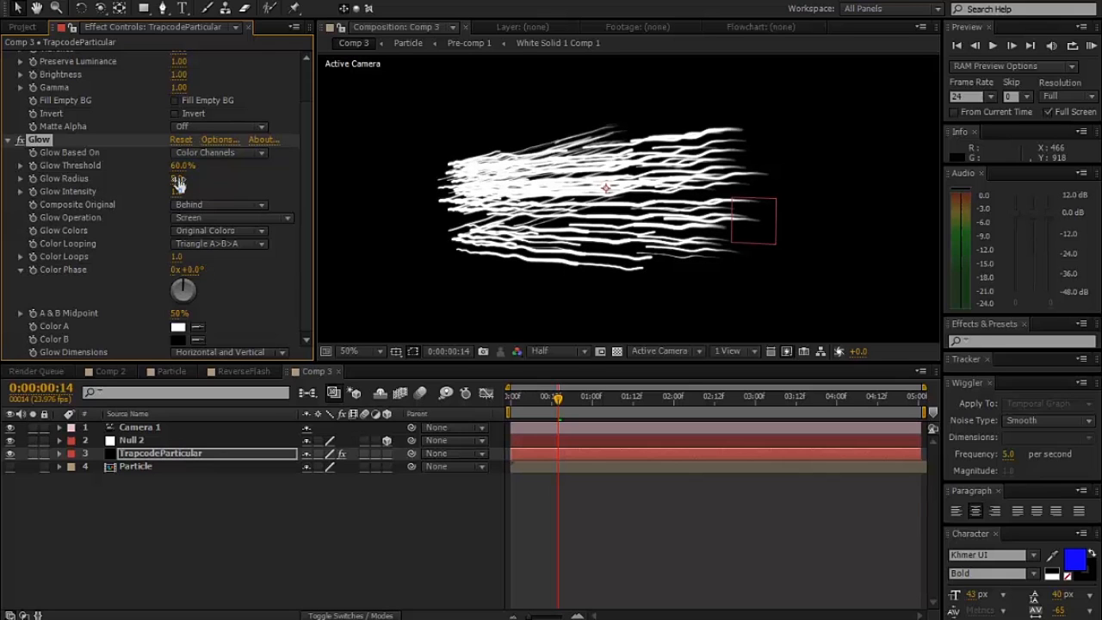
- Duplicate the Glow effect and set the copy's Glow Radius to 100
key(ctrl+d)
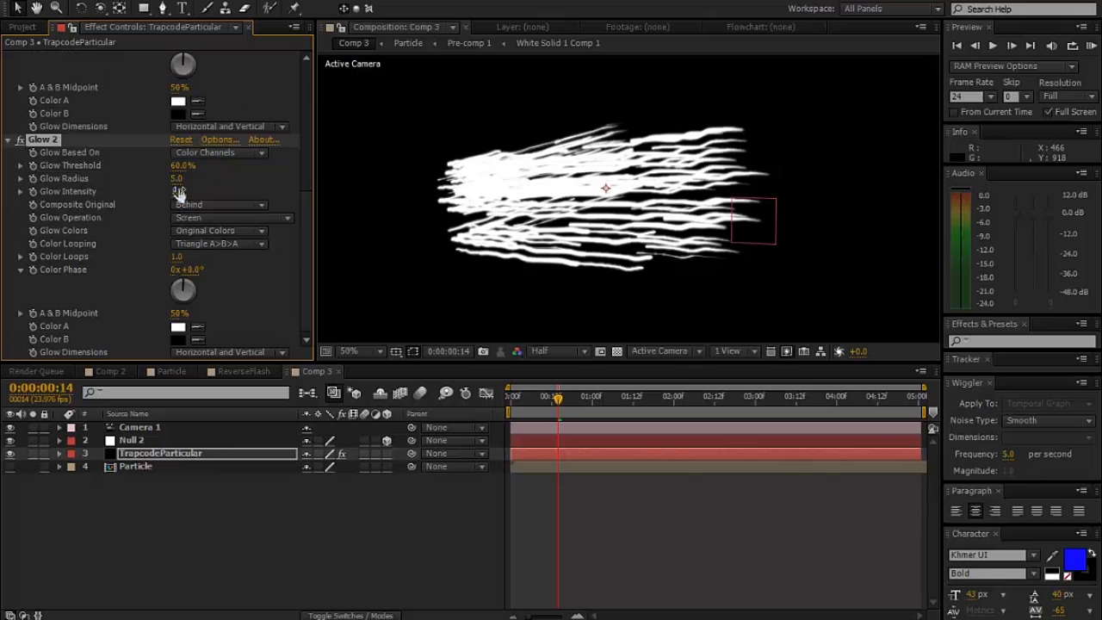
drag(241, 182, 243, 181)
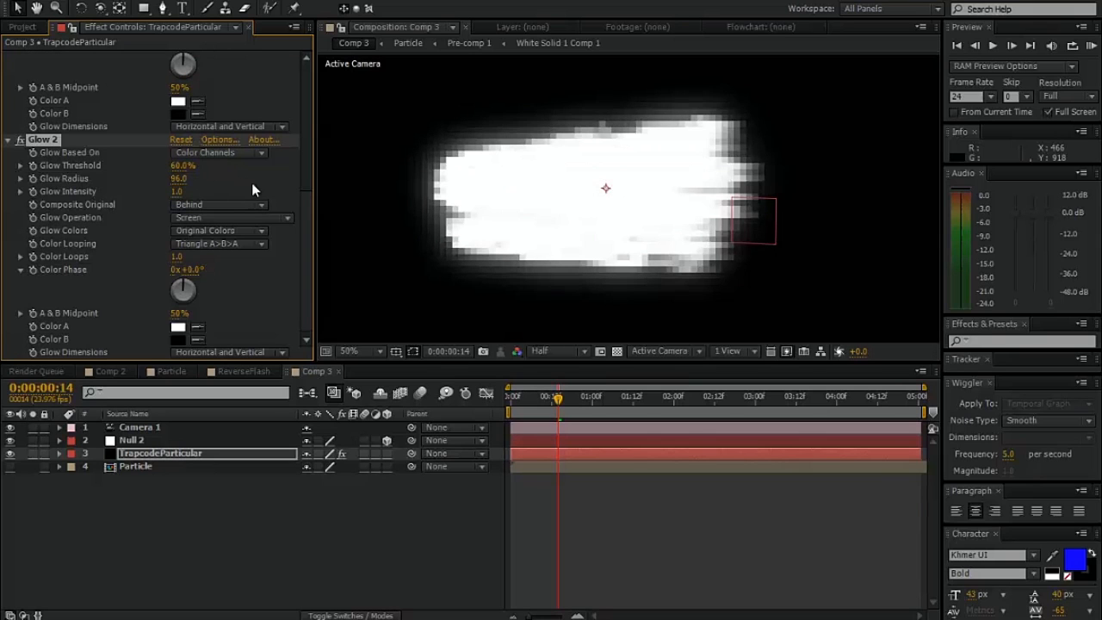
click(184, 181)
text(1)
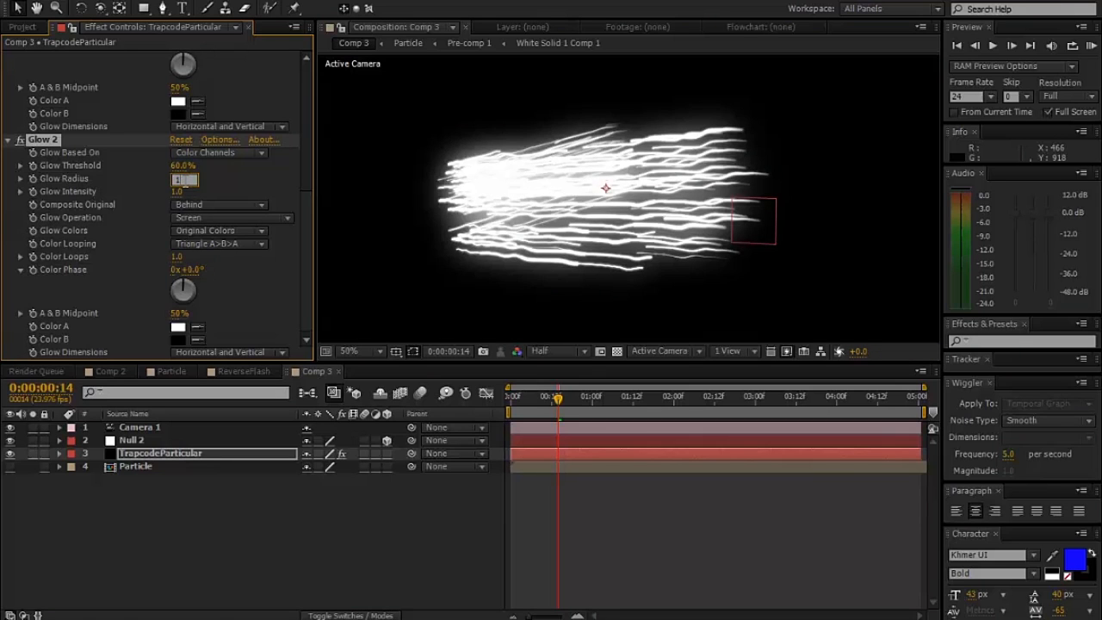
text(00)
key(Return)
- Duplicate Glow 2 and set the third glow's radius to 300
key(ctrl+d)
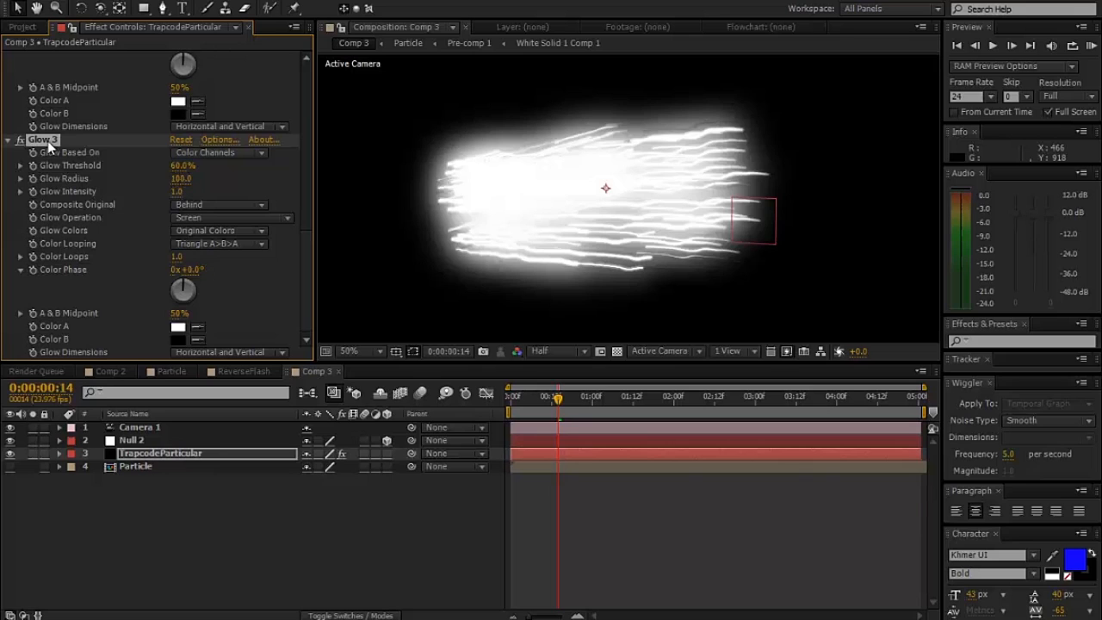
click(178, 179)
text(300)
key(Return)
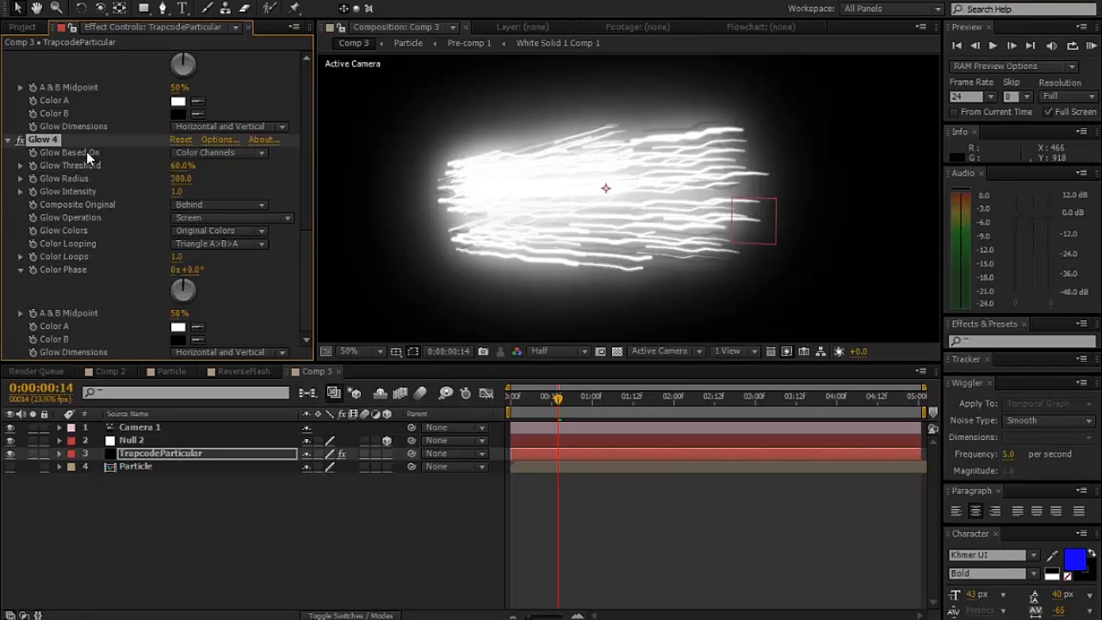
- Add a fourth glow by duplicating Glow 3, set its radius to 700, and check the glow across the whole frame
click(173, 177)
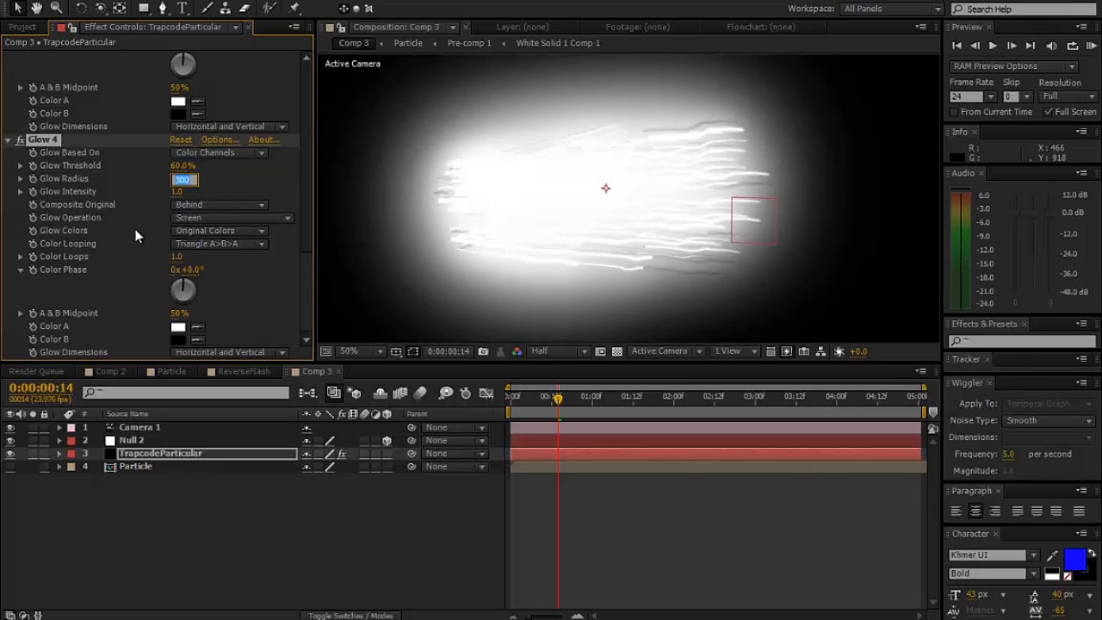
text(700)
key(Return)
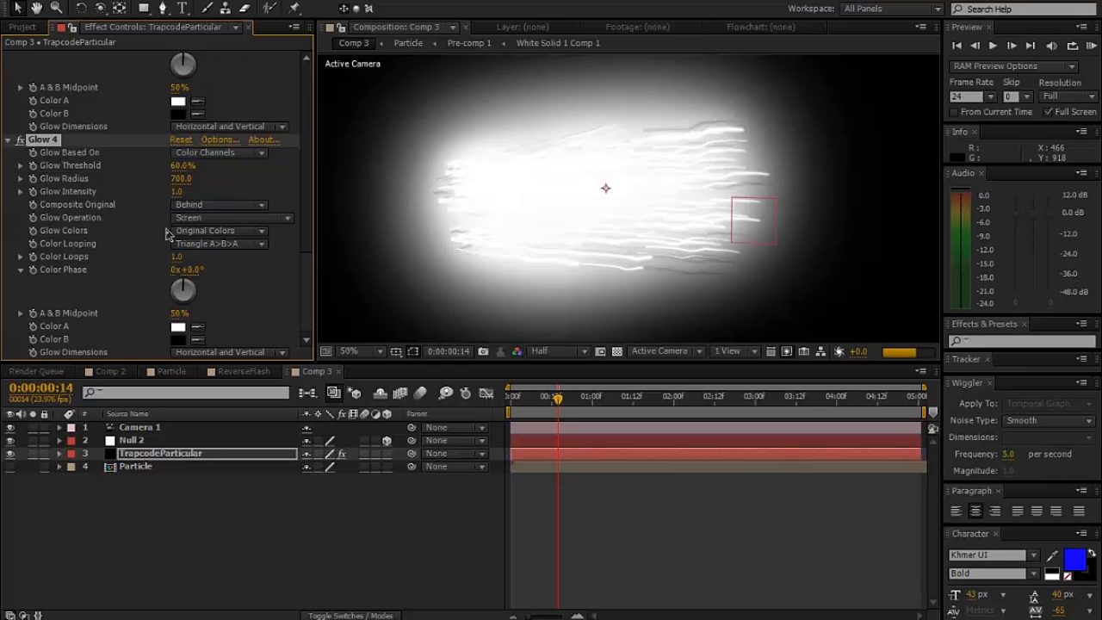
key(comma)
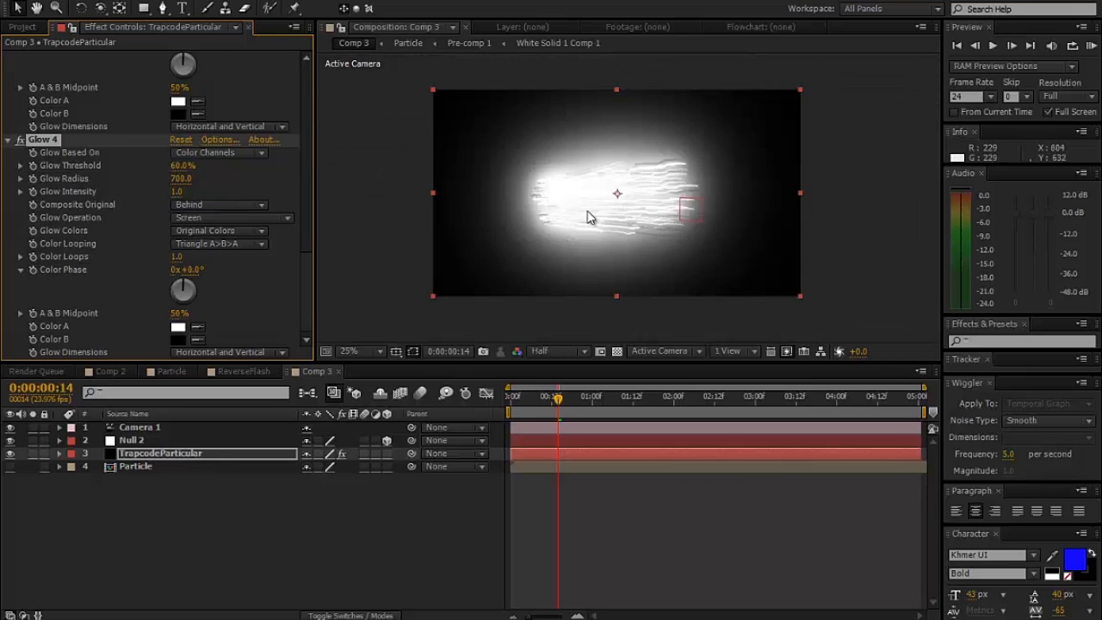
key(period)
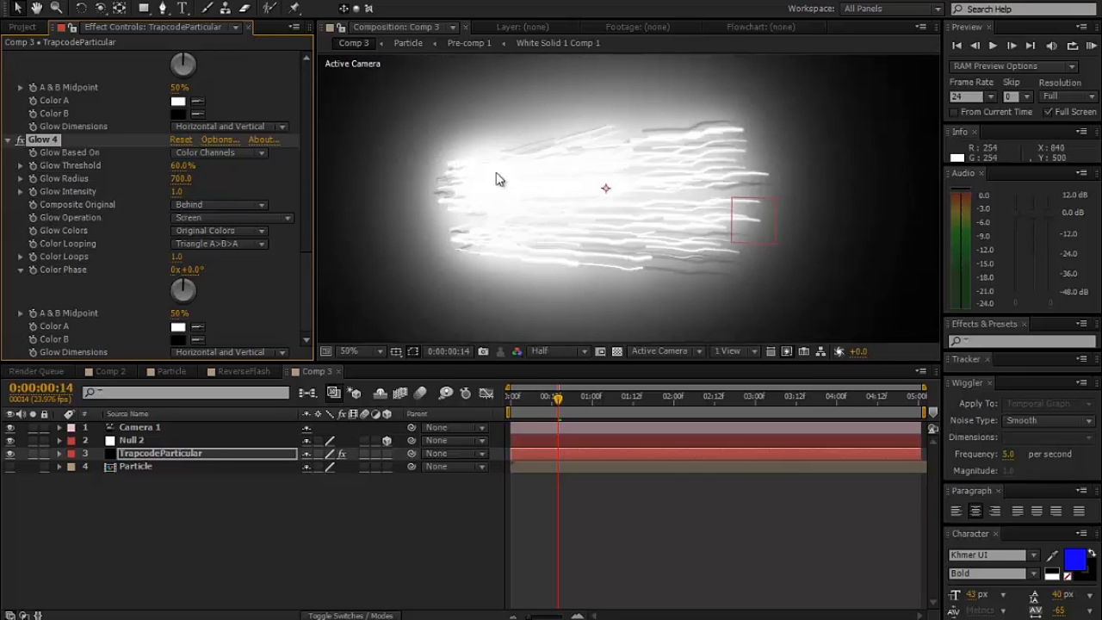
- Set the first Glow effect's Glow Intensity to 0.5 and return to the Comp 3 composition view
scroll(193, 170, up, 10)
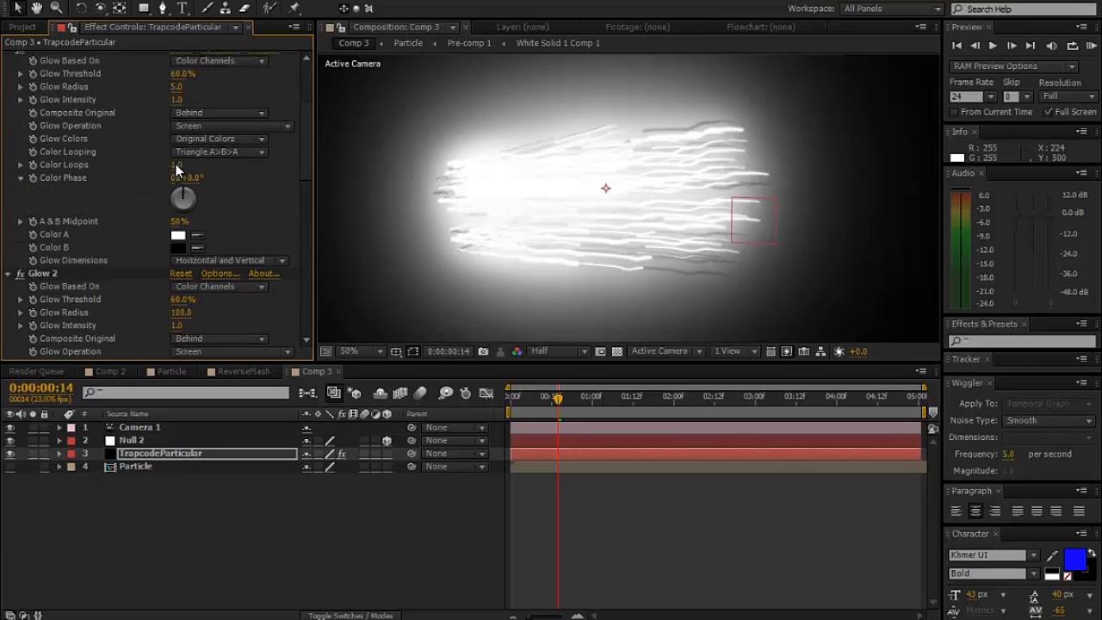
scroll(163, 138, up, 4)
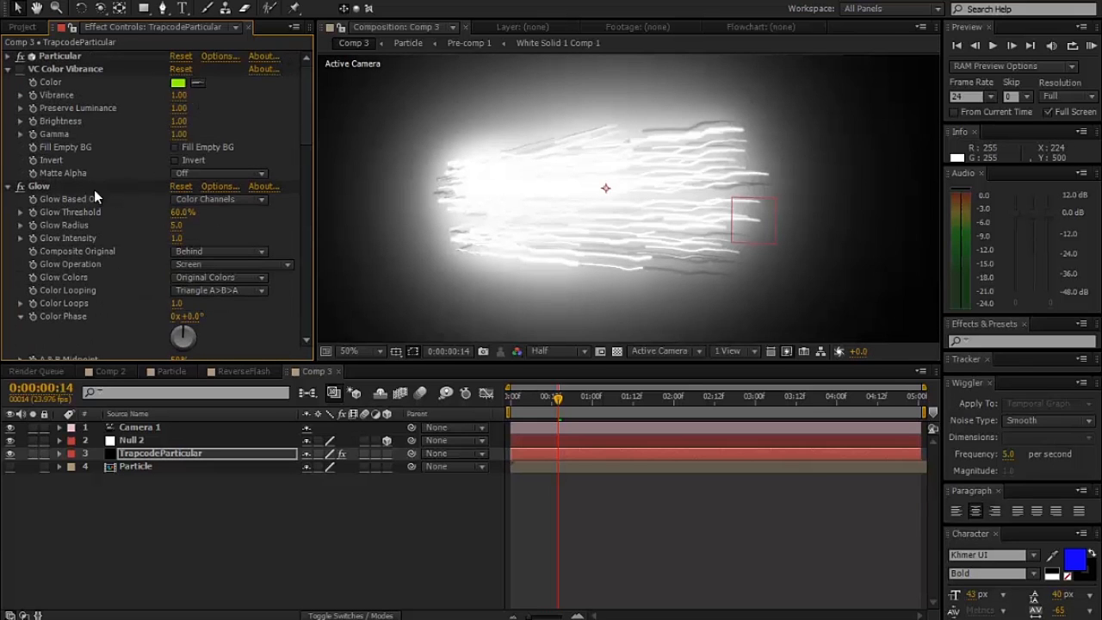
click(177, 238)
text(.5)
key(Return)
key(KP_Enter)
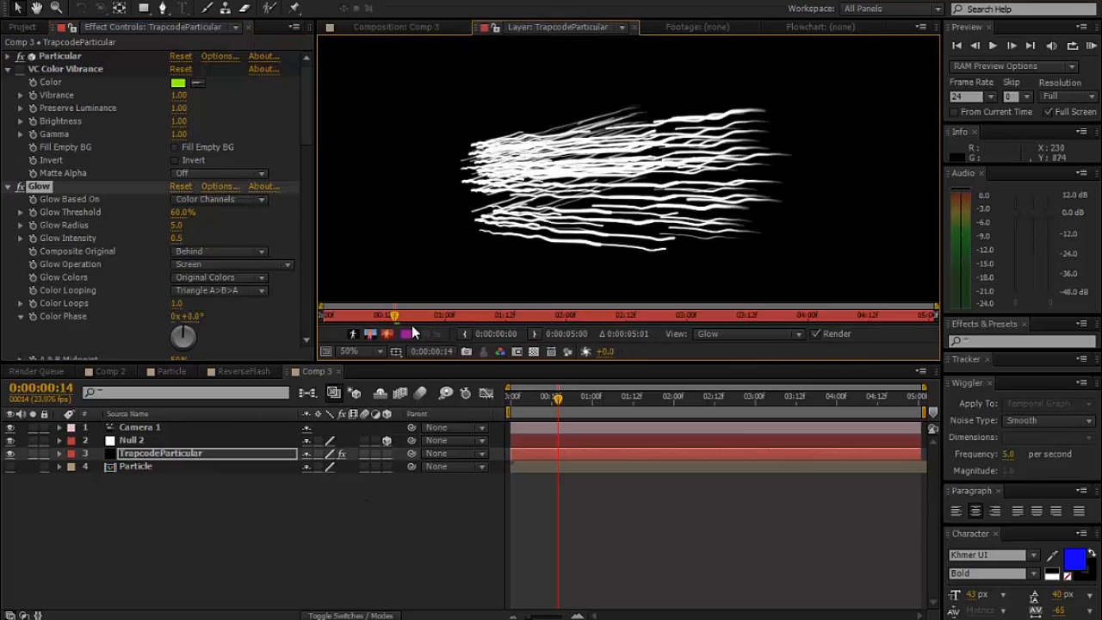
click(403, 27)
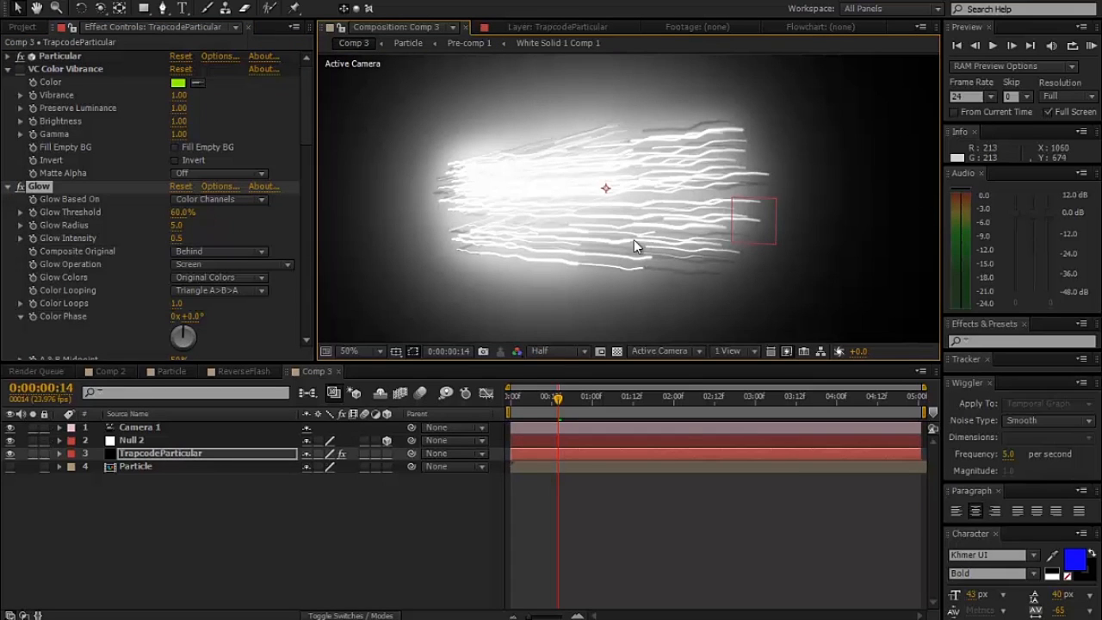
- Collapse all the effects on the layer and move VC Color Vibrance below Glow 4 in the effect order
click(9, 69)
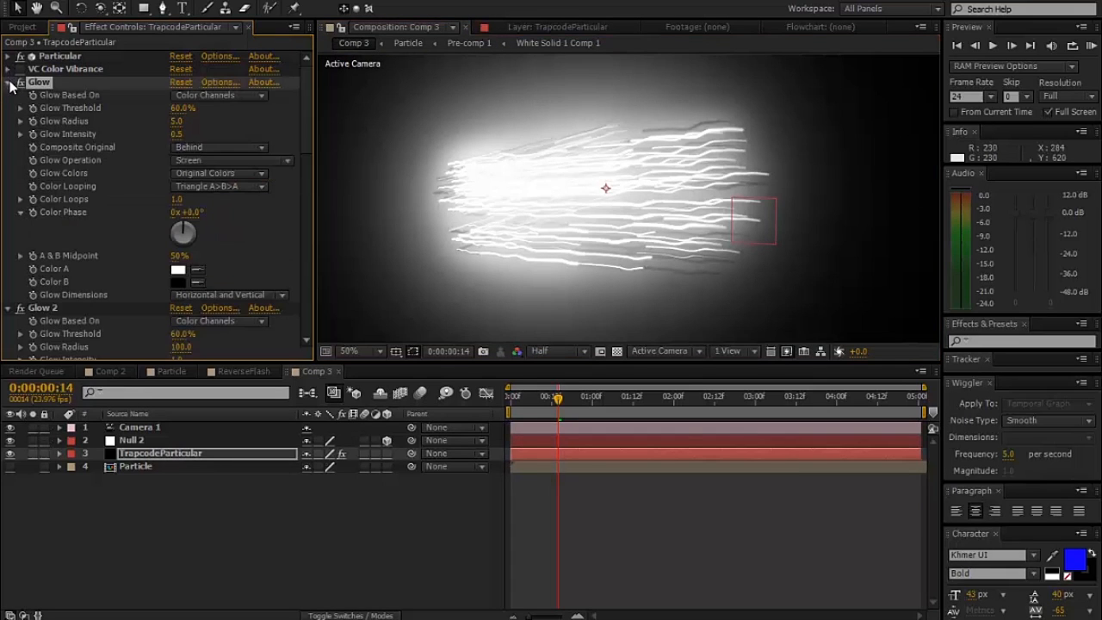
click(9, 82)
click(9, 94)
click(9, 108)
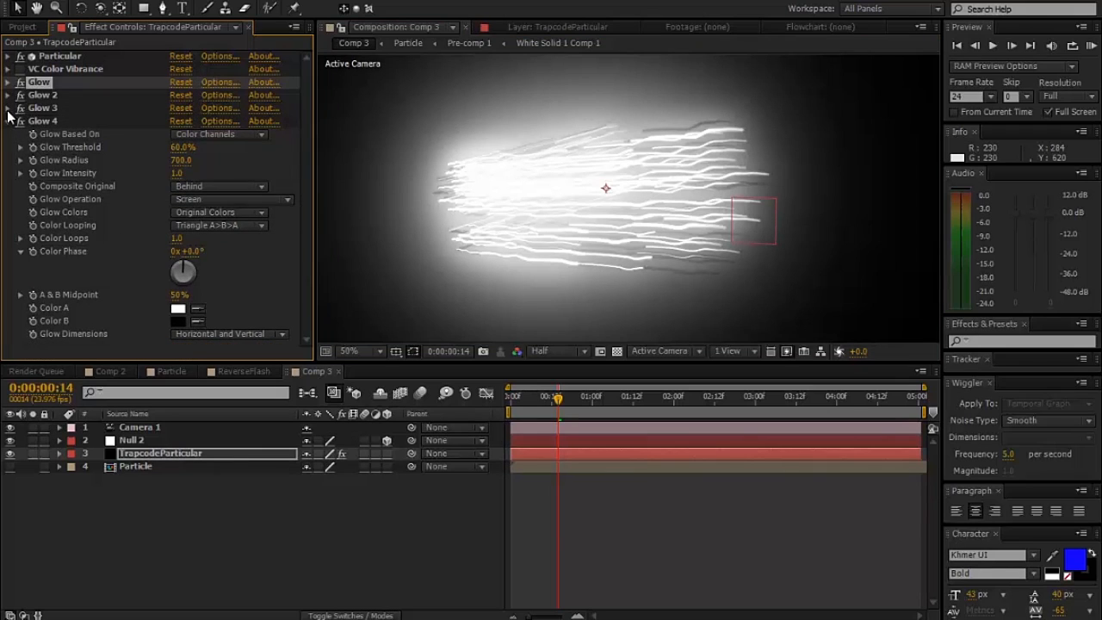
click(9, 120)
drag(35, 69, 19, 156)
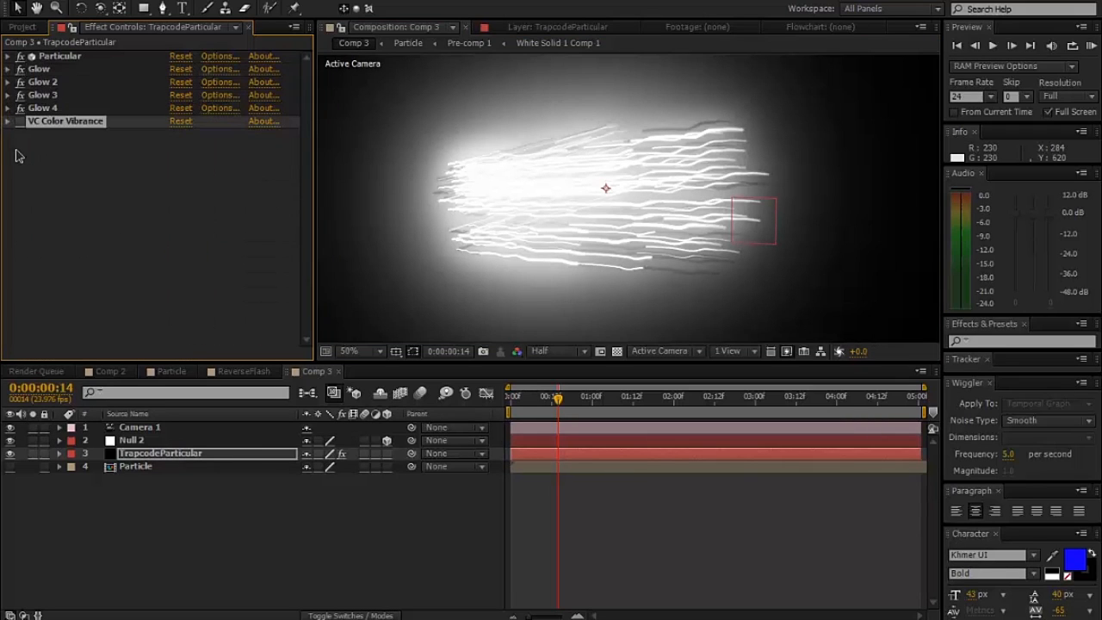
- Enable VC Color Vibrance, turn on Fill Empty BG, set its color to yellow FFD800, and inspect the tinted streaks up close
click(9, 122)
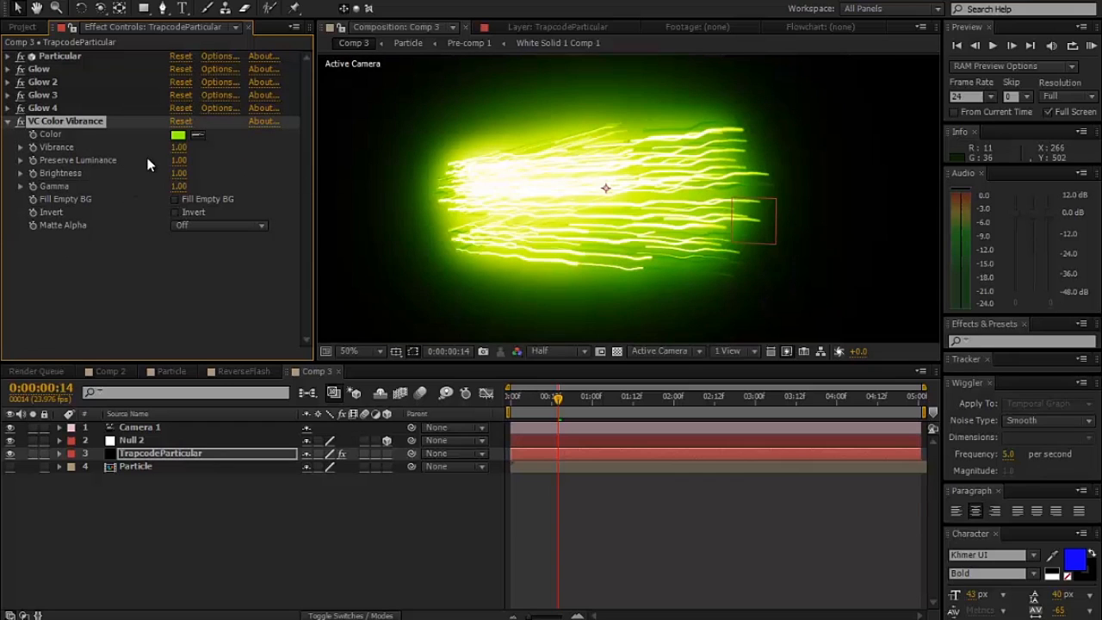
click(175, 199)
click(179, 135)
drag(342, 442, 342, 497)
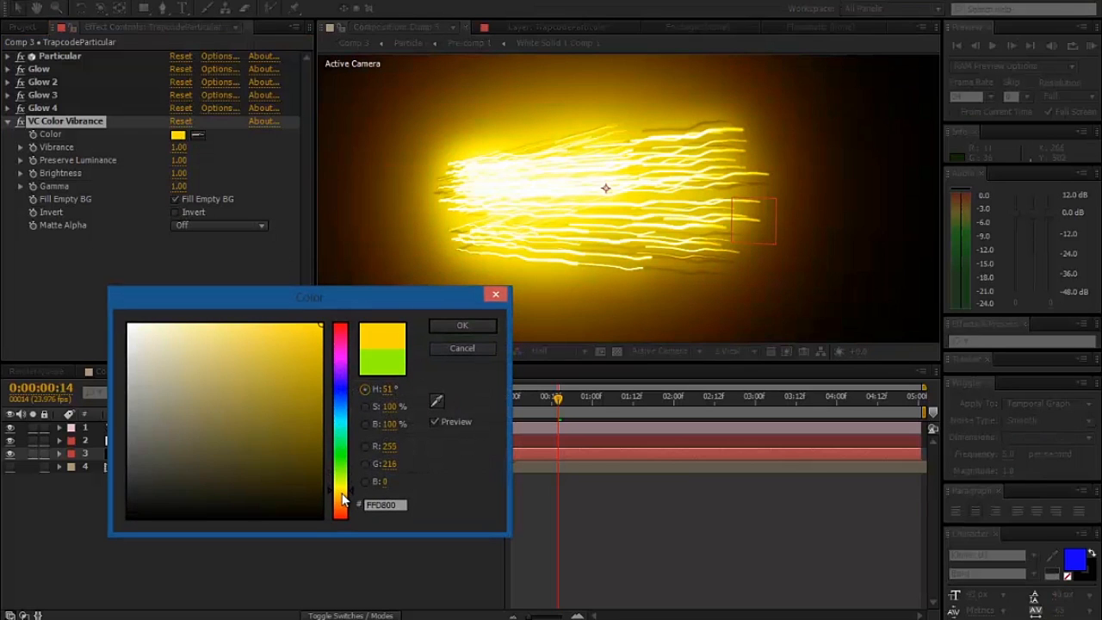
click(457, 330)
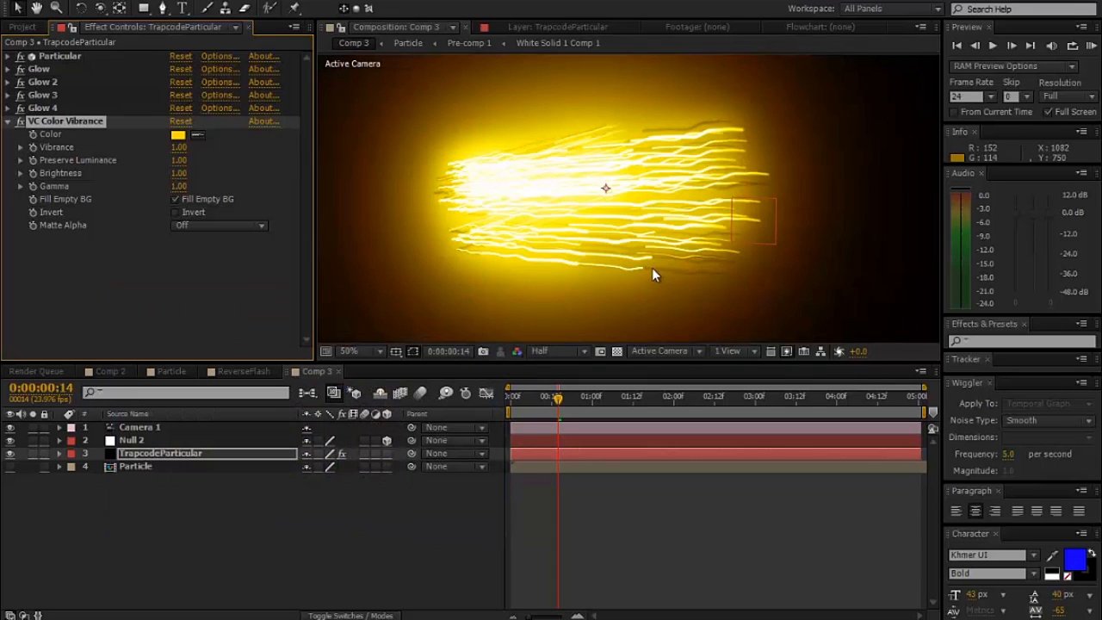
key(slash)
drag(705, 299, 708, 345)
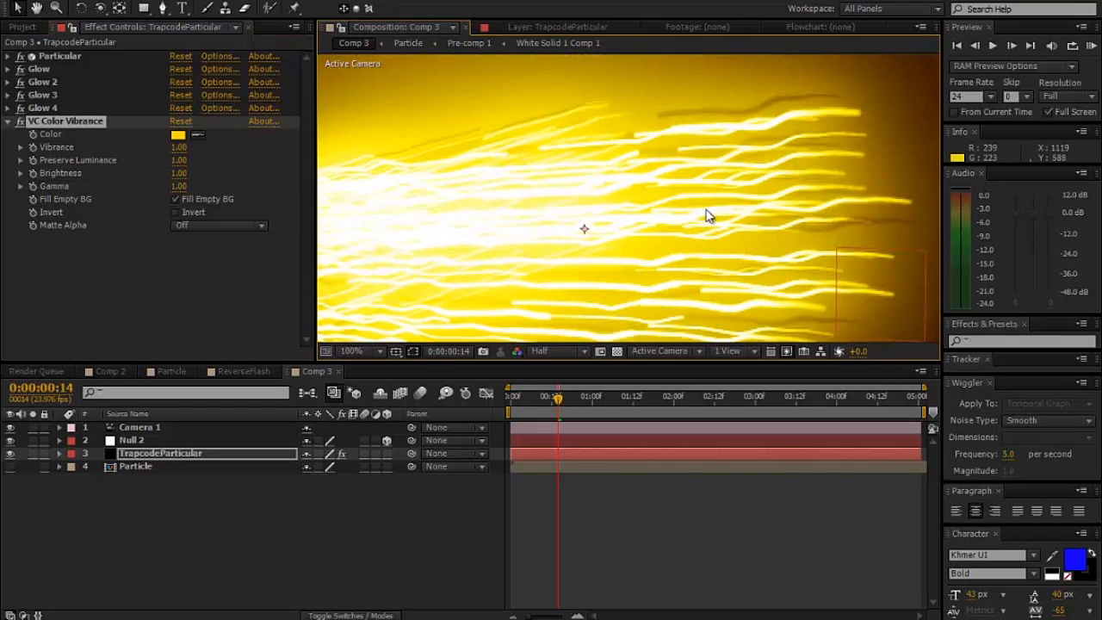
- Apply a Tint effect to the TrapcodeParticular layer and move it directly below Particular, ahead of the first Glow
drag(673, 200, 792, 168)
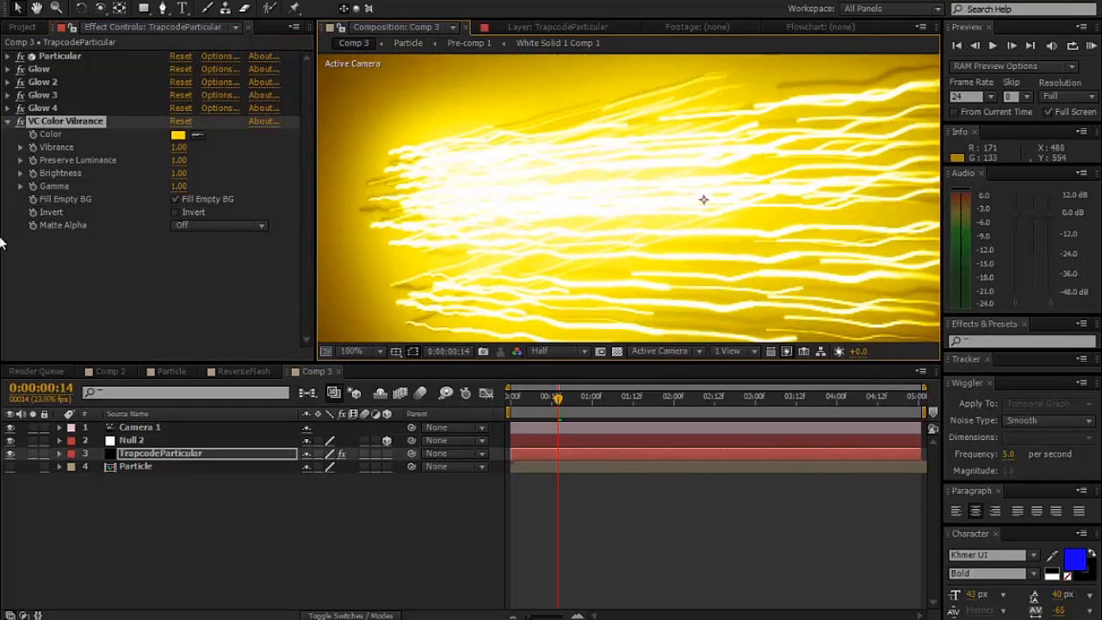
right_click(61, 307)
mouse_move(237, 210)
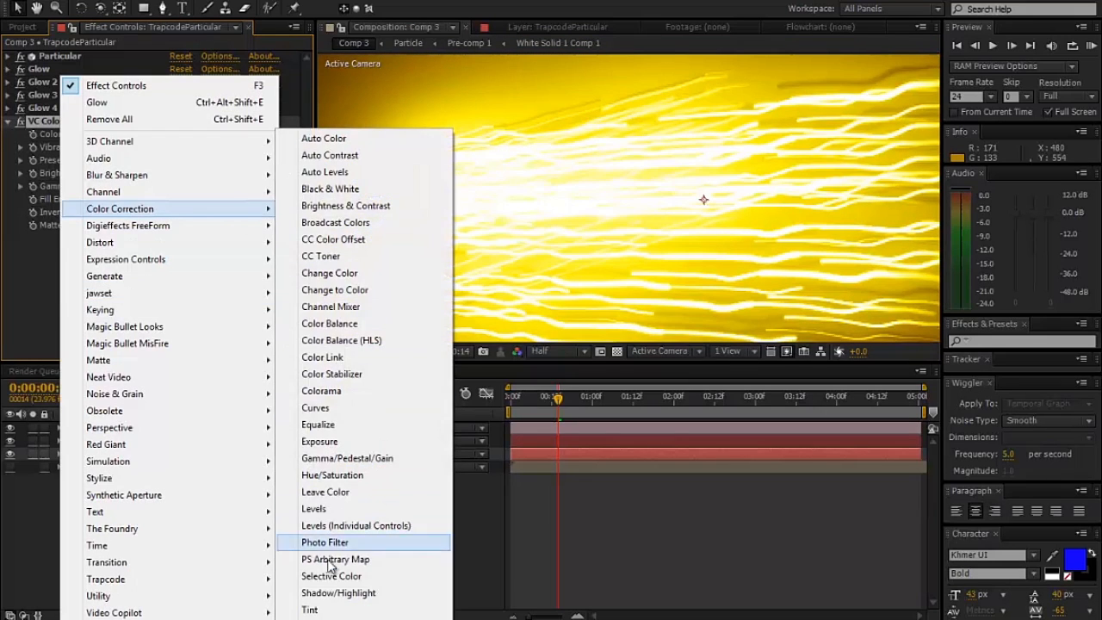
click(311, 609)
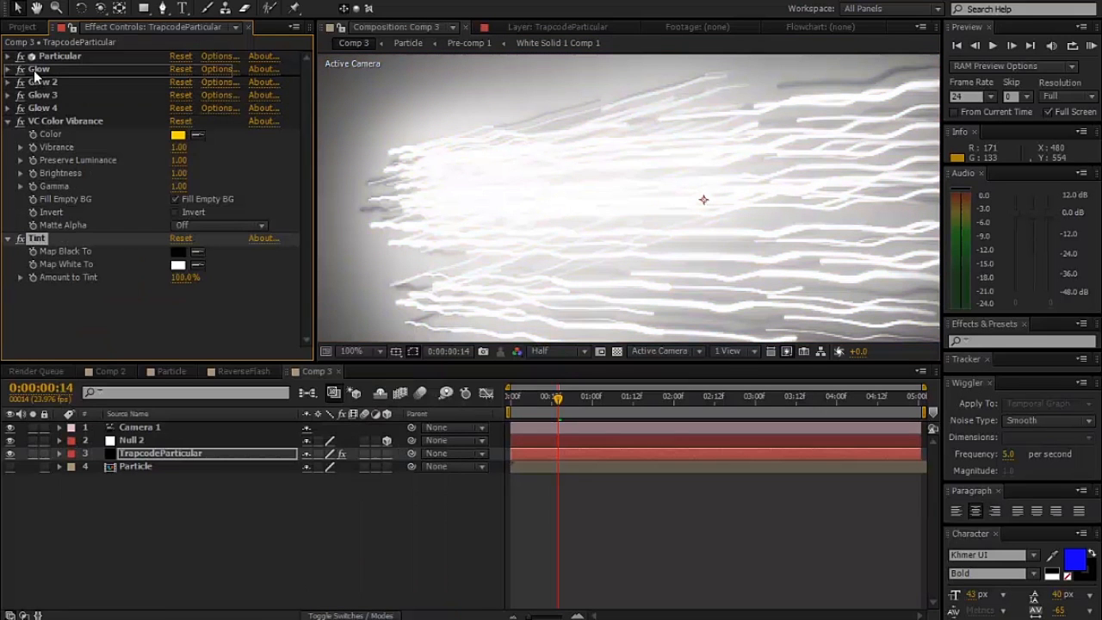
drag(34, 69, 35, 63)
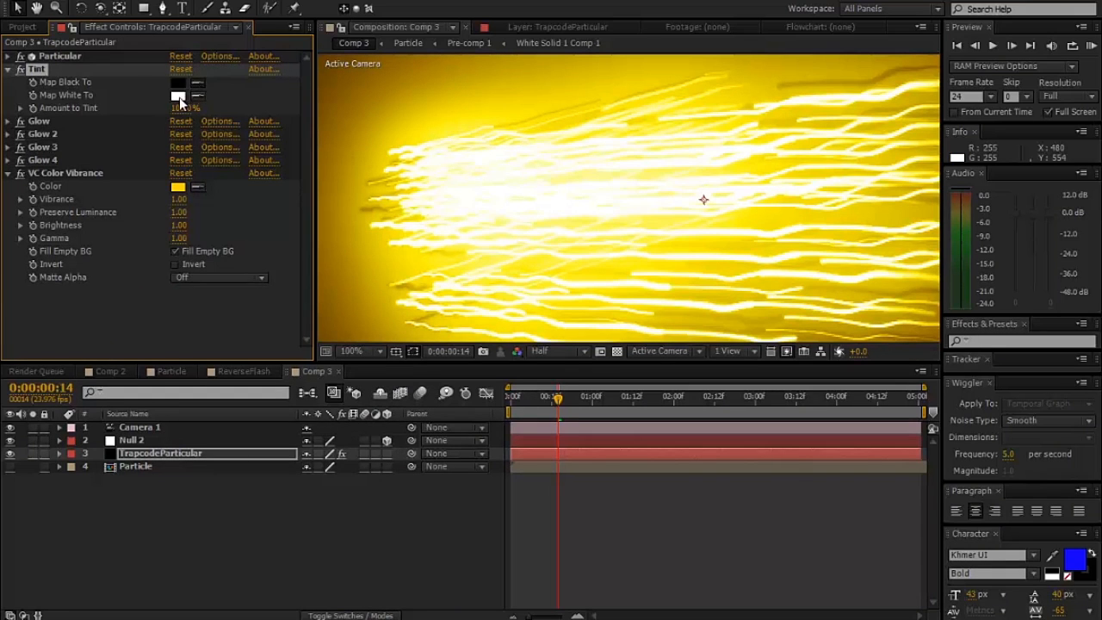
- Set the Tint effect's Map Black To color to white and check the streaks across the frame
click(180, 97)
scroll(540, 193, down, 2)
scroll(539, 194, up, 1)
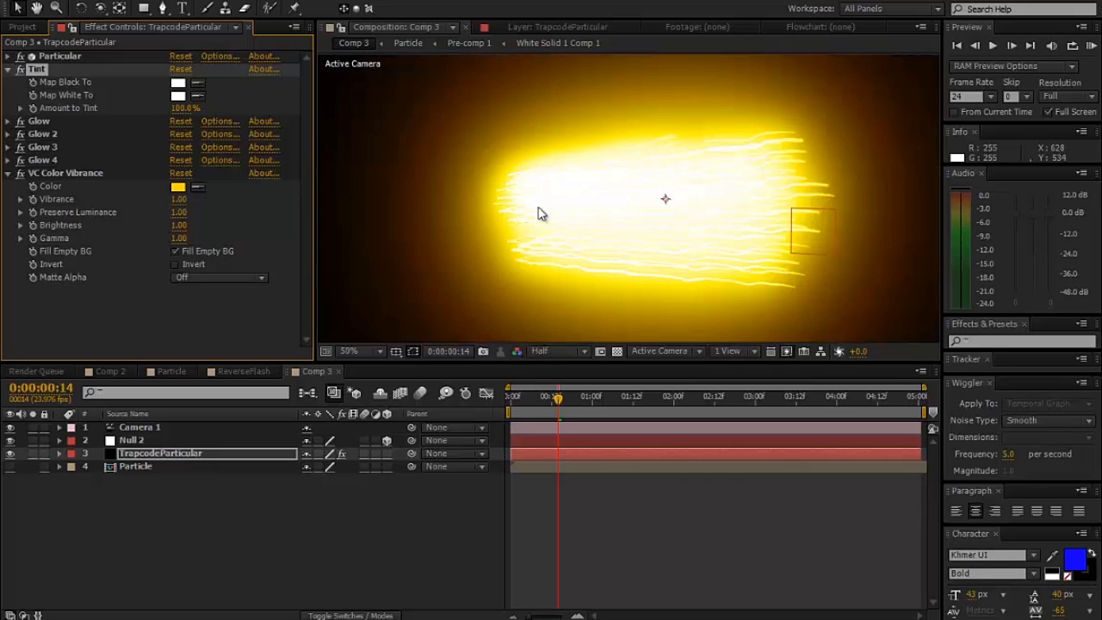
- Set the Glow Intensity of Glow 2 to 0.5
click(8, 135)
click(178, 186)
text(0.5)
key(Return)
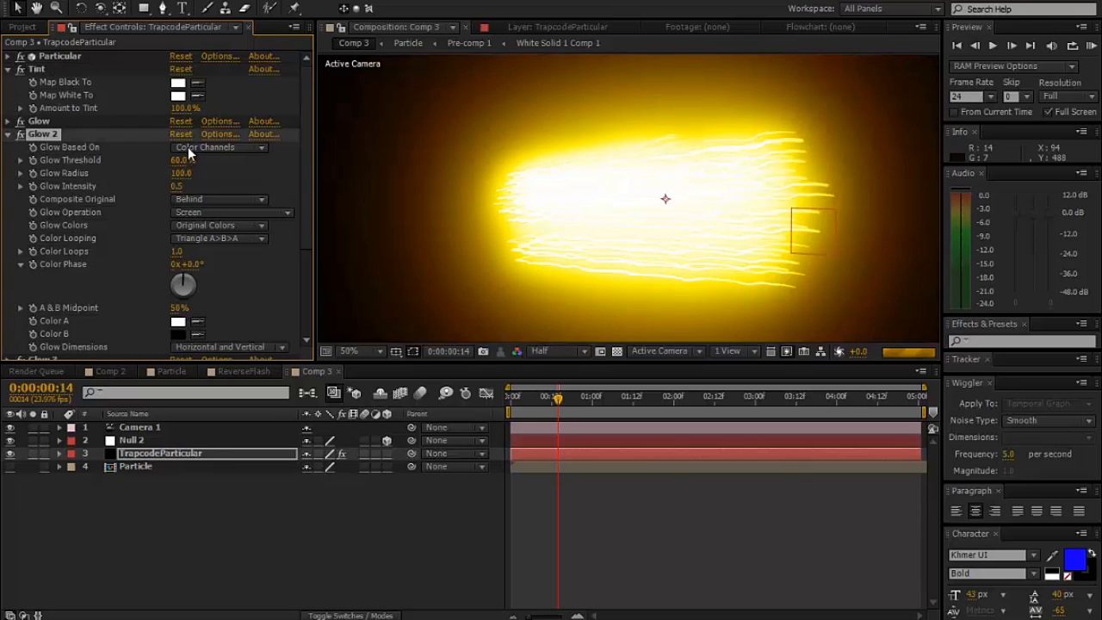
- Change the VC Color Vibrance color to orange FFA800 and inspect the streaks up close
drag(304, 185, 305, 301)
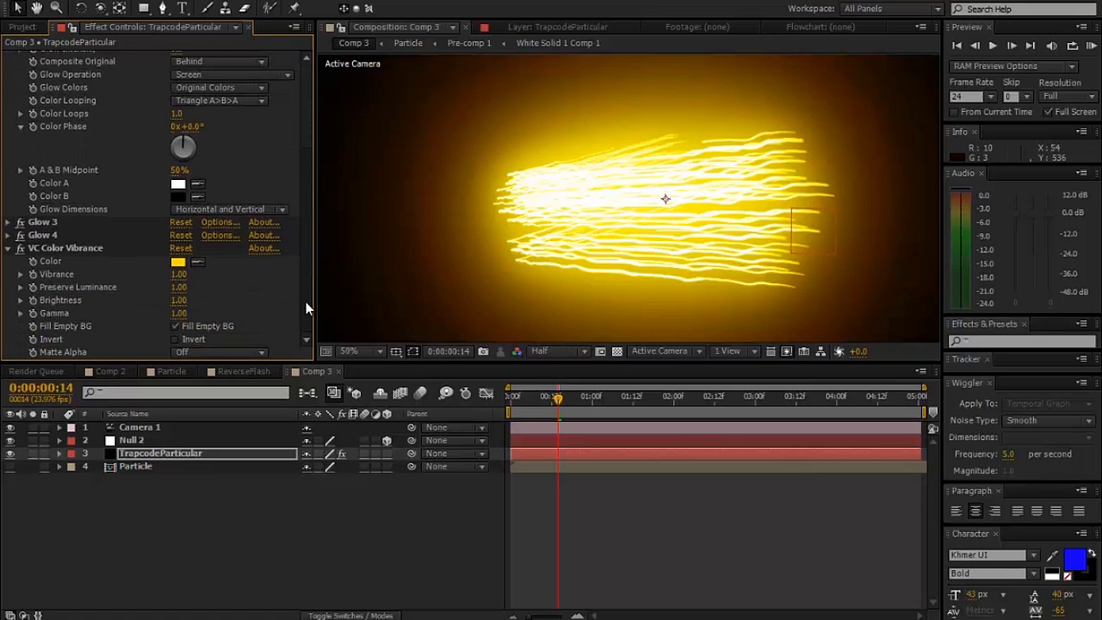
click(178, 262)
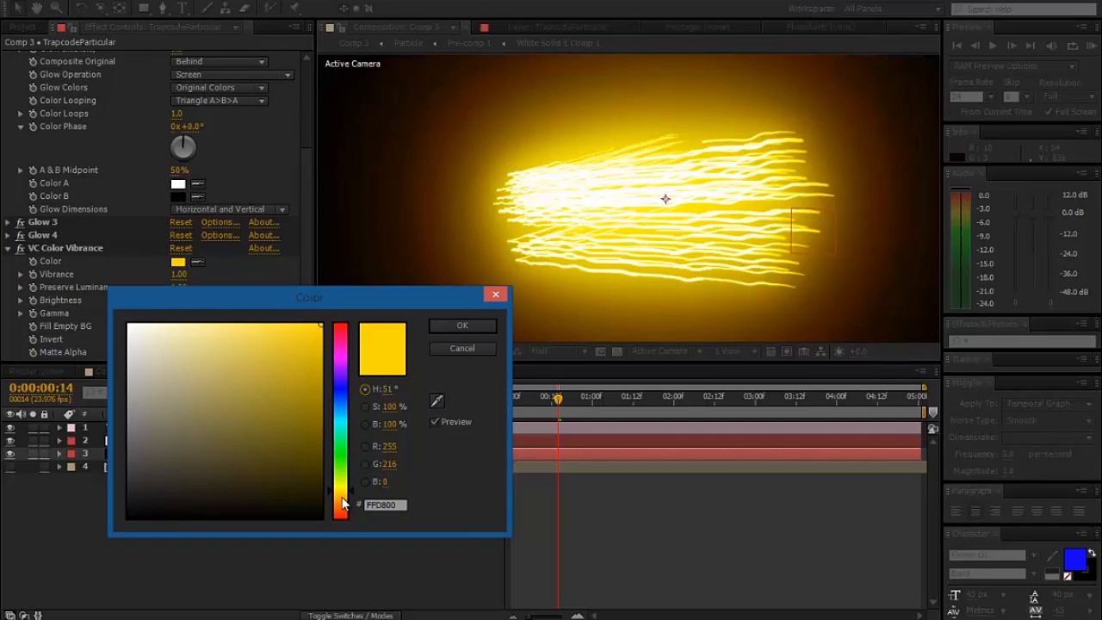
click(341, 498)
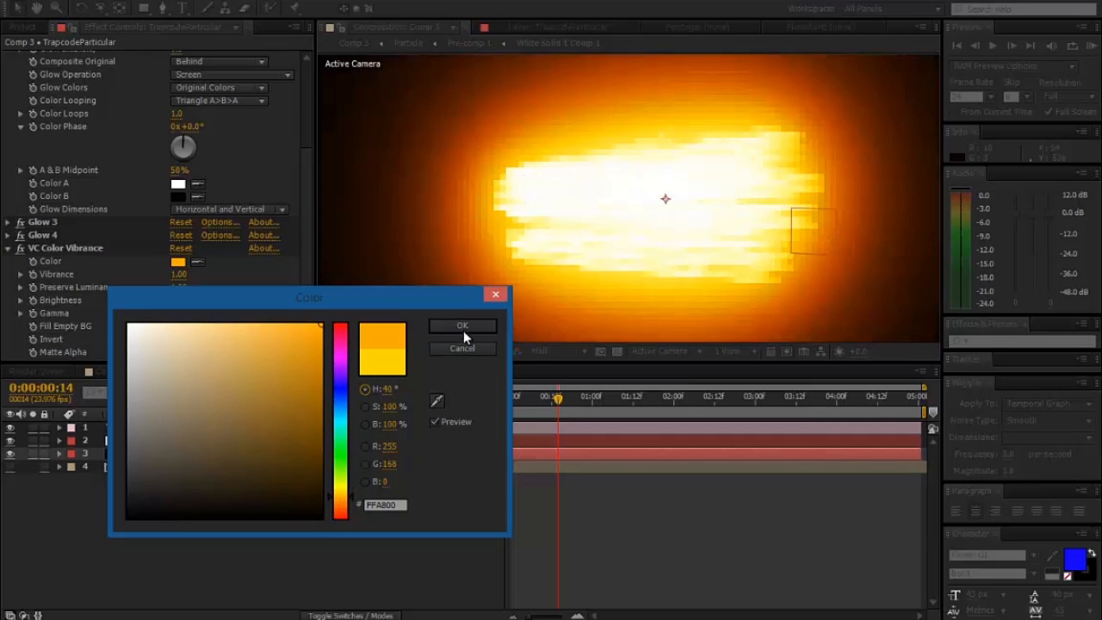
click(463, 327)
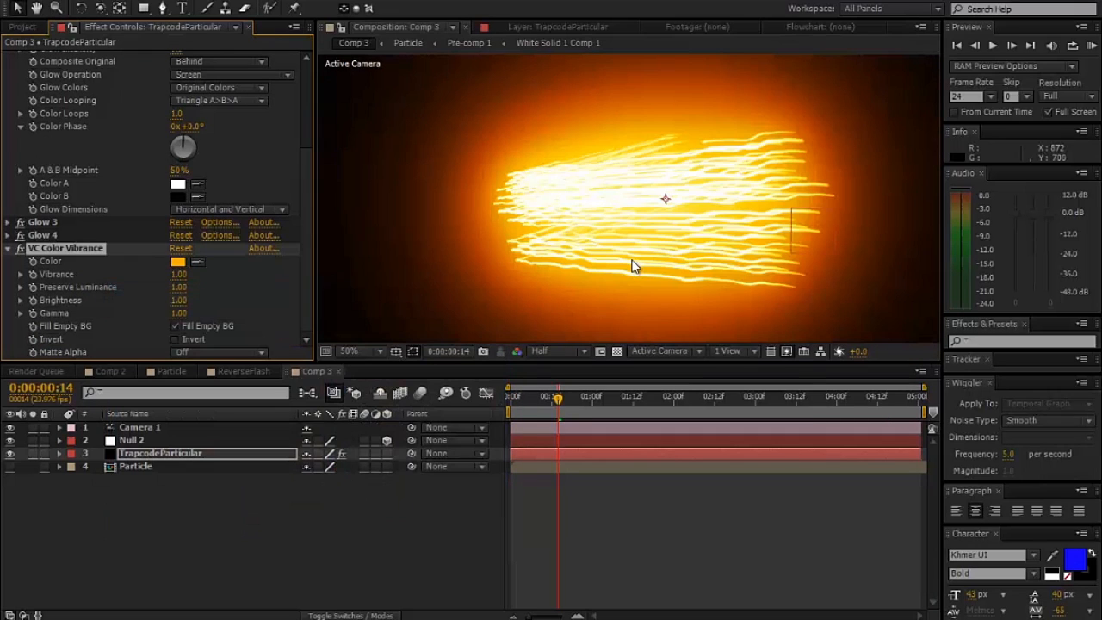
key(period)
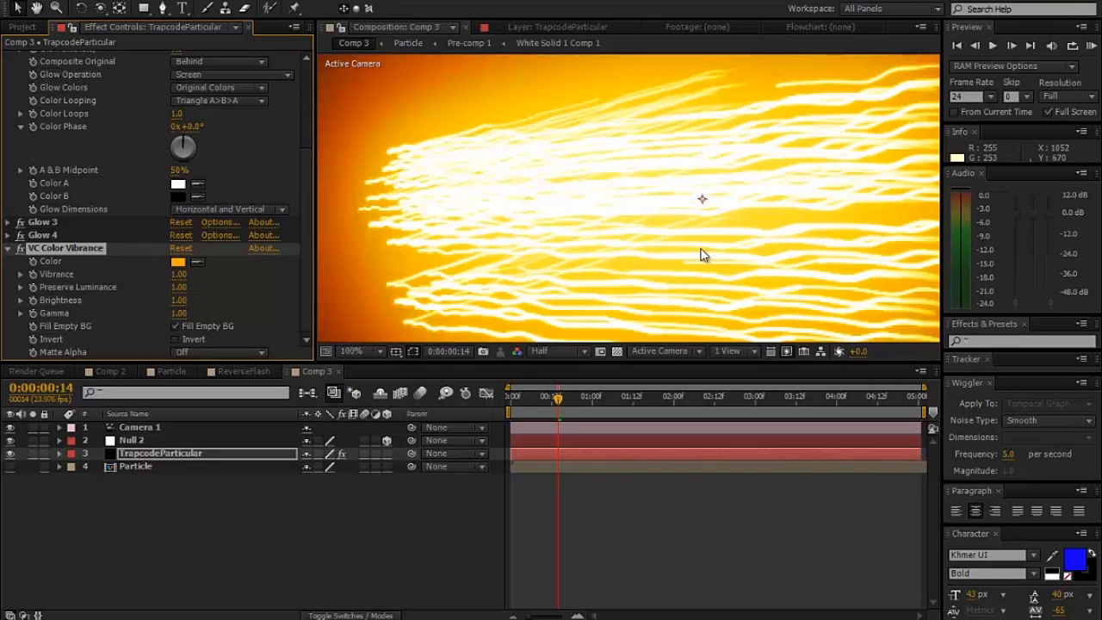
key(comma)
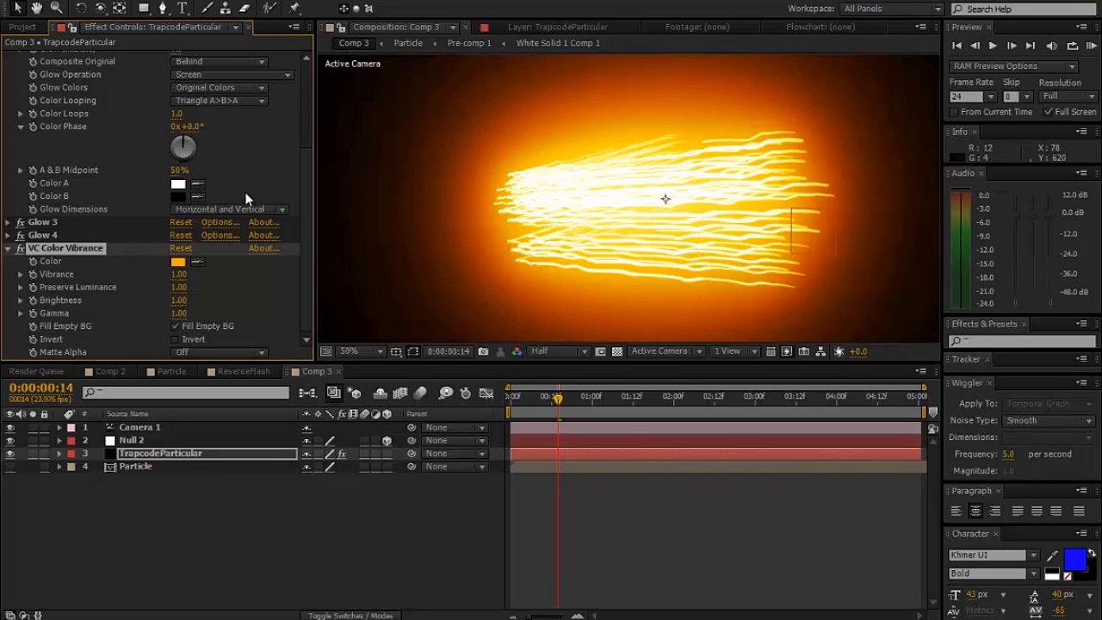
- Collapse Glow 2, set the first Glow's radius to 30, and fit the whole composition in the viewer
drag(301, 223, 299, 124)
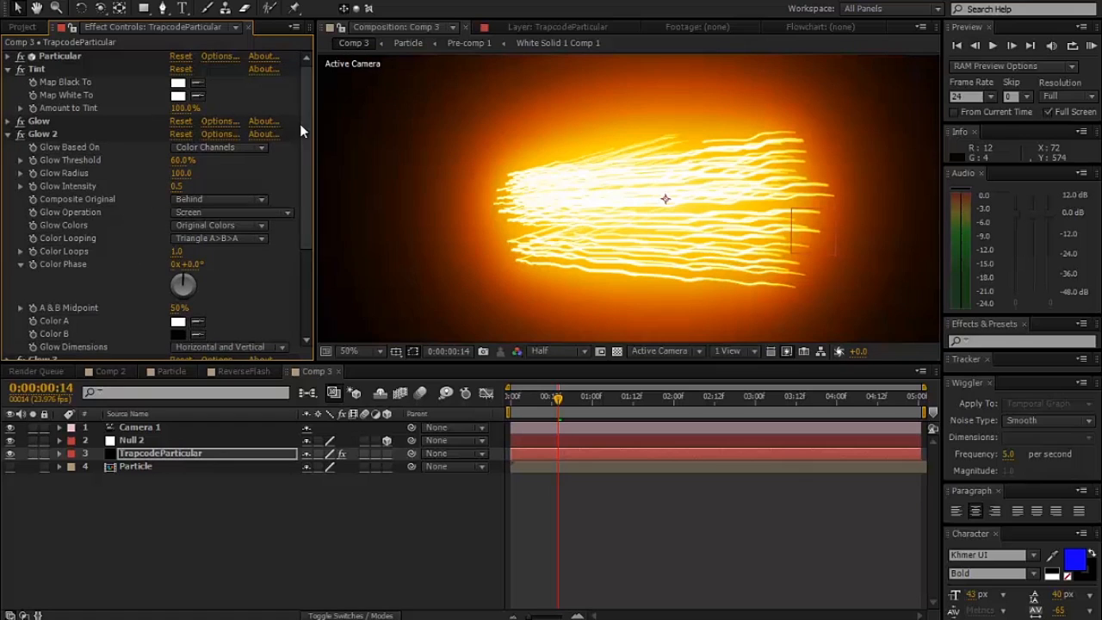
click(9, 135)
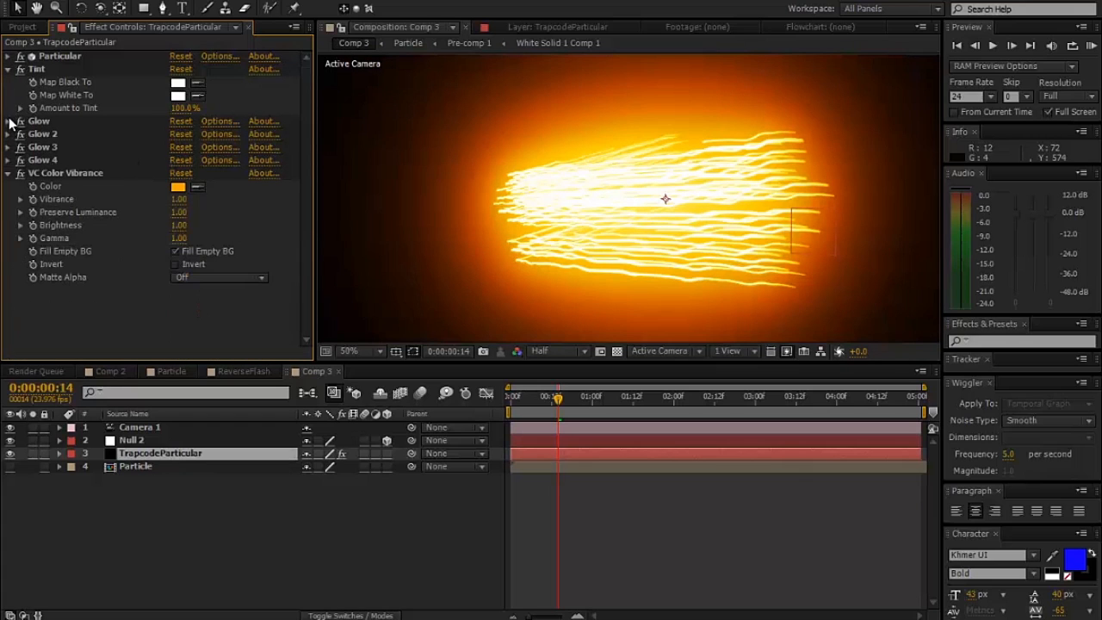
click(11, 121)
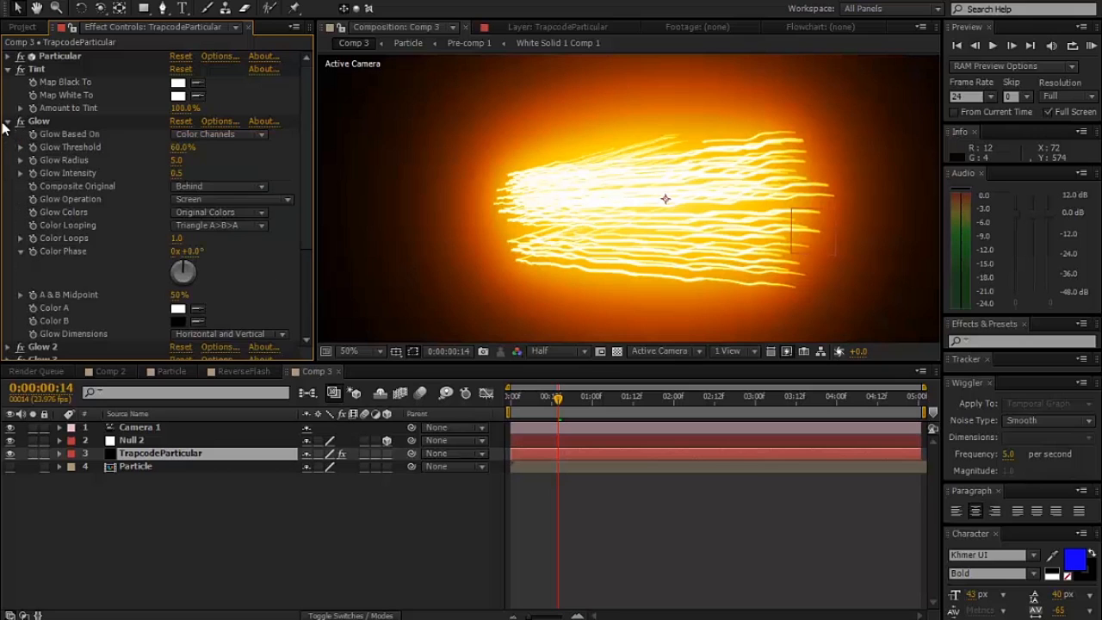
click(179, 160)
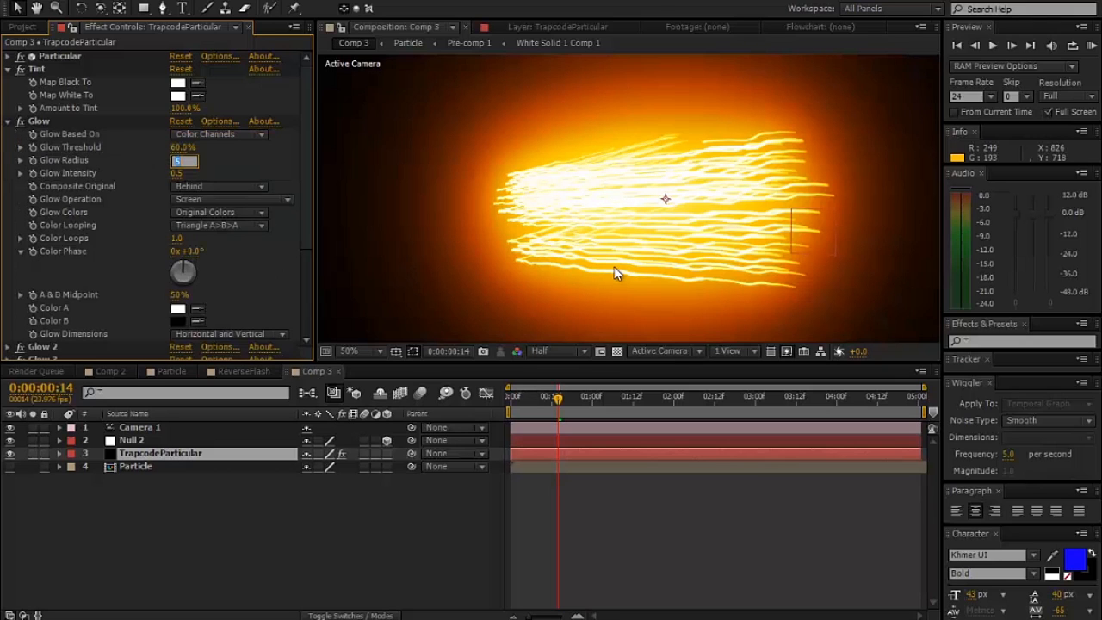
key(Return)
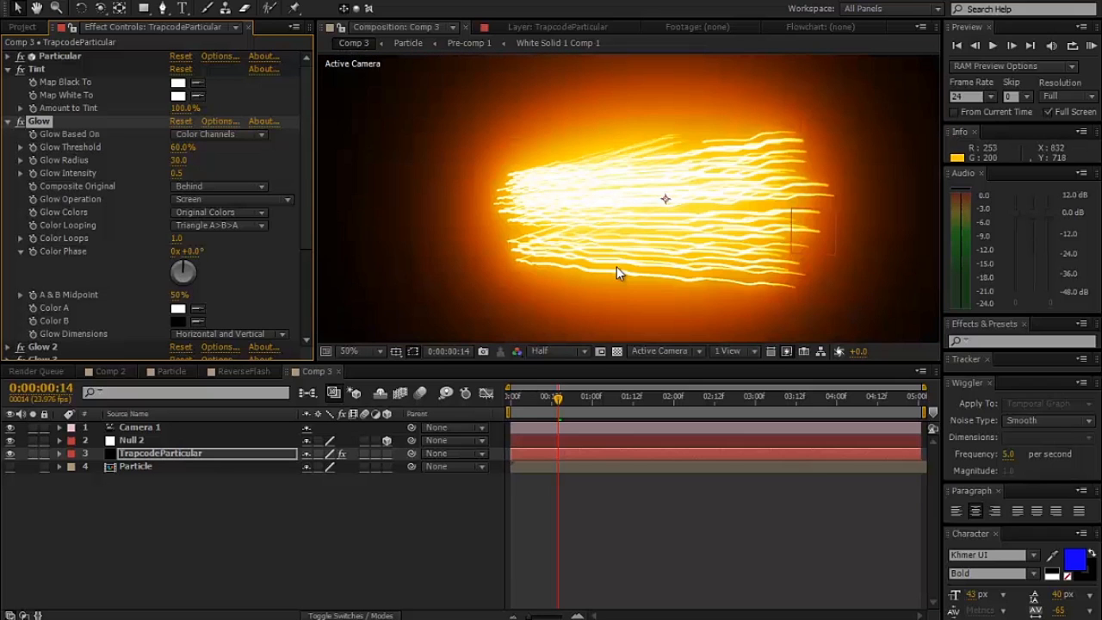
click(370, 349)
click(384, 90)
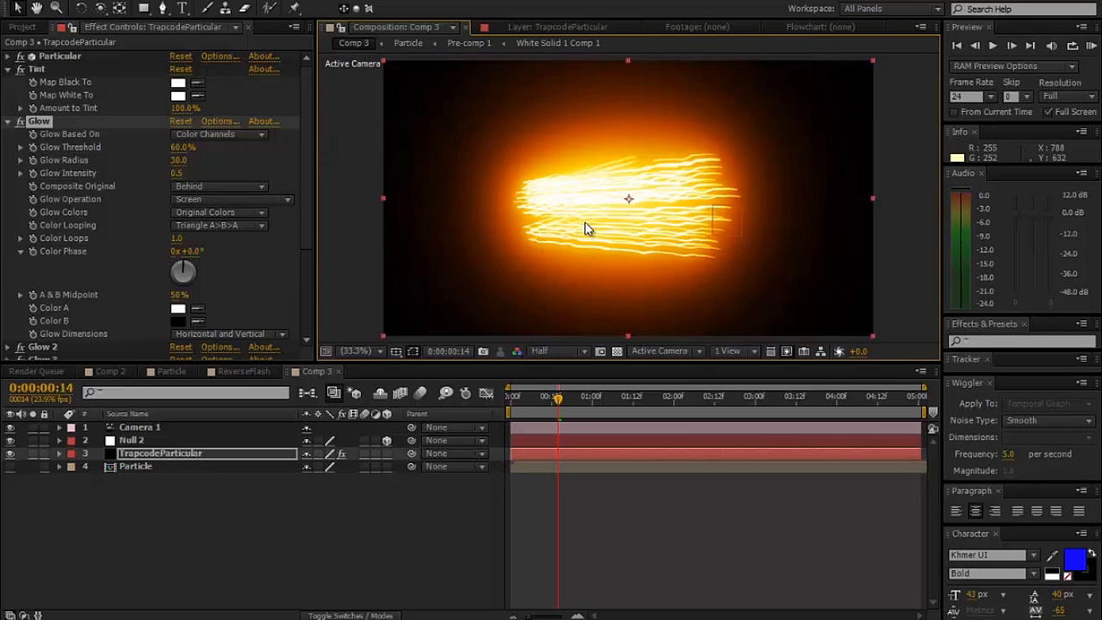
- Save the project and play a RAM preview of Comp 3 with Full Screen turned off
click(1048, 112)
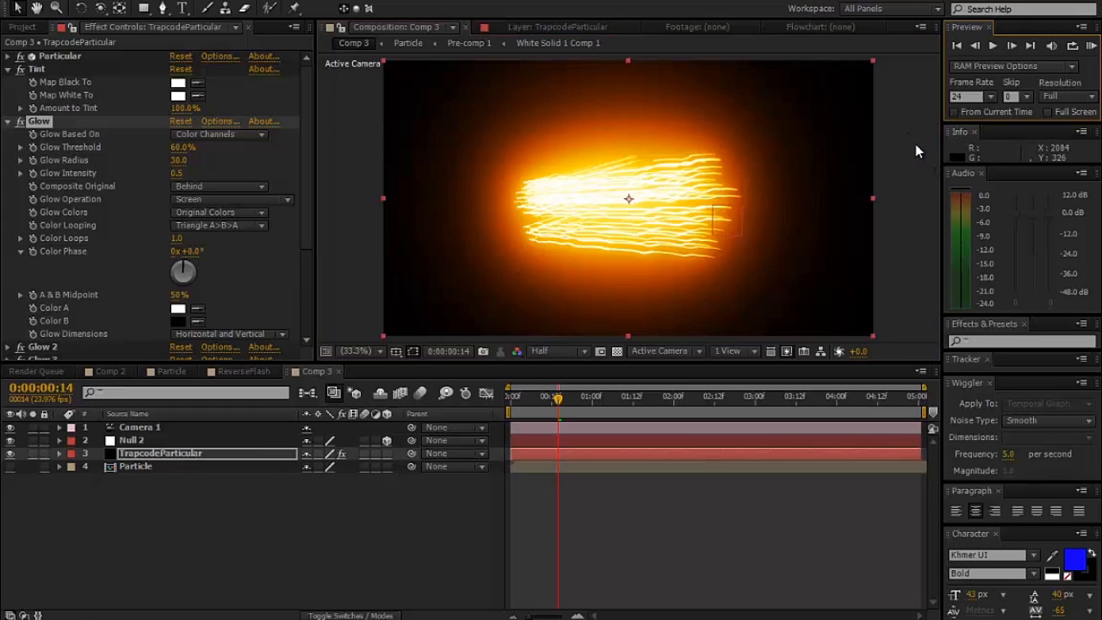
key(ctrl+s)
click(1090, 46)
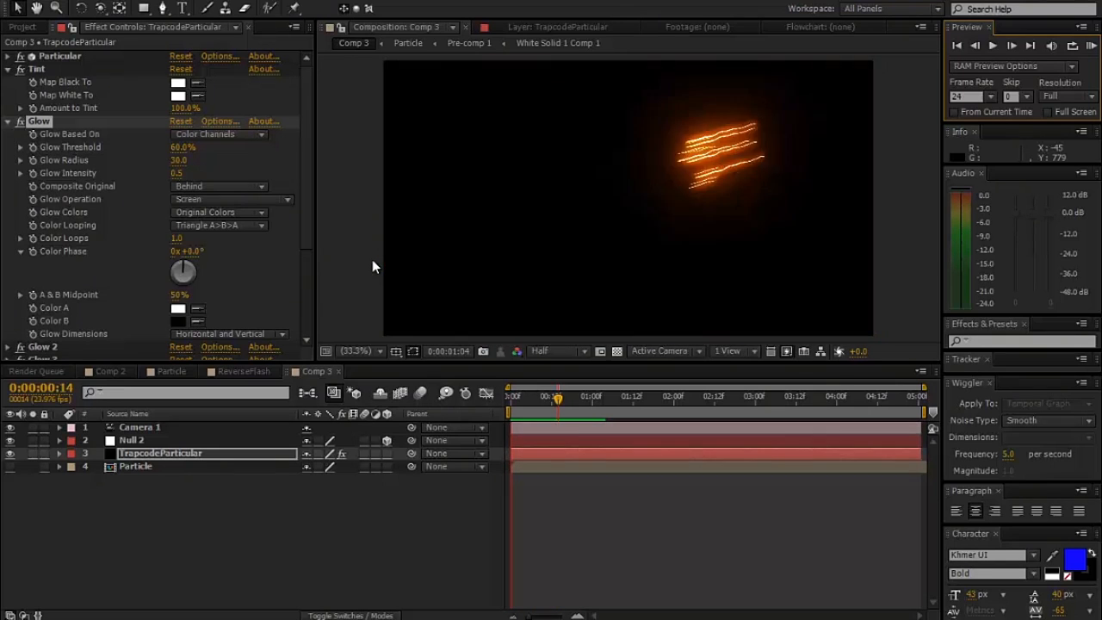
key(space)
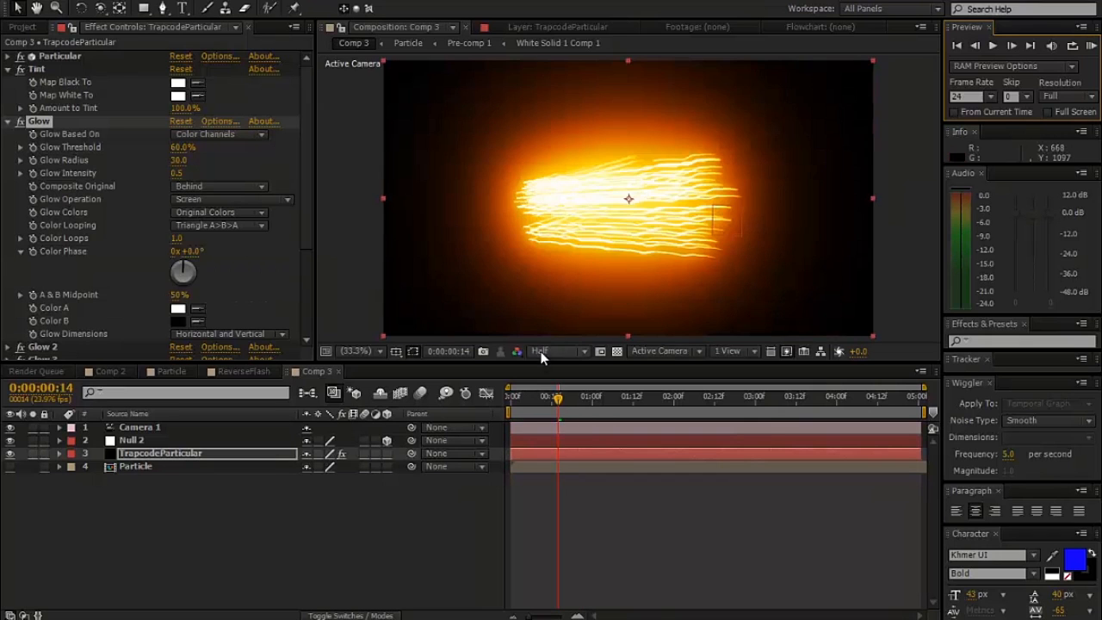
- Set the RAM preview resolution to Half and move the current time to 0:00:00:21
mouse_move(555, 404)
mouse_down()
mouse_move(583, 405)
mouse_move(538, 408)
mouse_move(565, 403)
mouse_up()
click(1084, 97)
click(1026, 154)
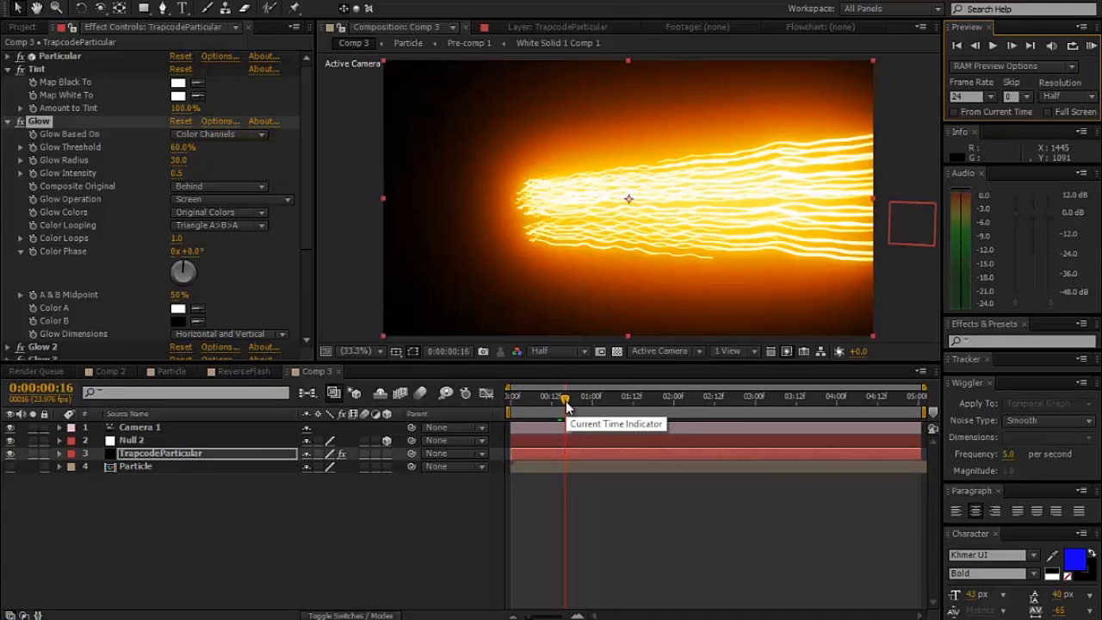
mouse_move(566, 405)
mouse_down()
mouse_move(555, 405)
mouse_move(597, 405)
mouse_move(583, 400)
mouse_up()
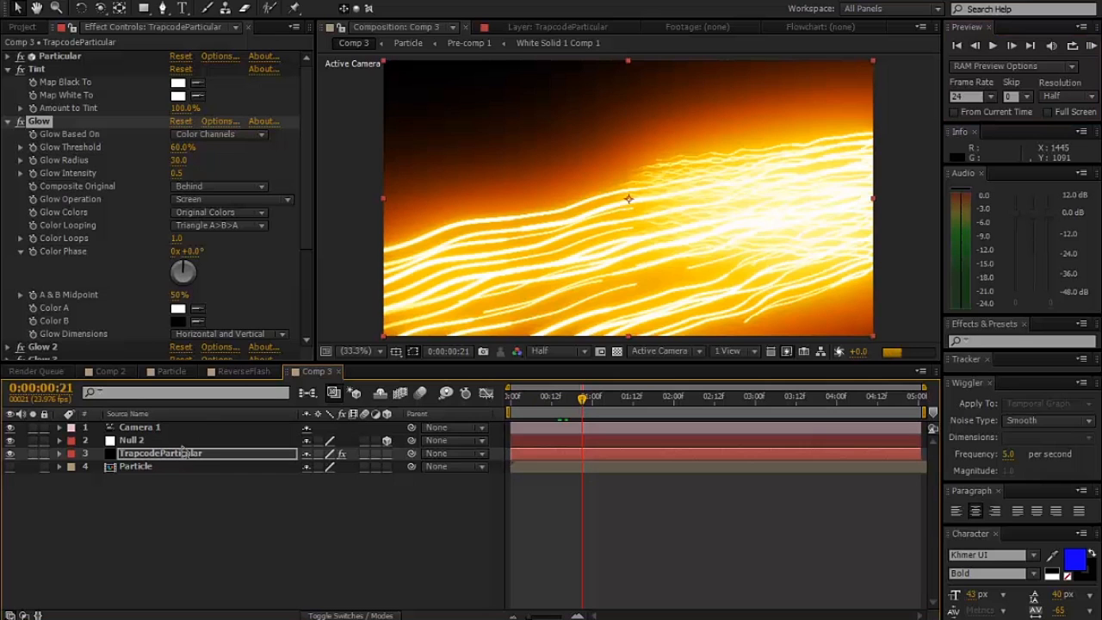
- Set Evolution Speed to 10000 in Particular's Turbulence Field and check the trails frame by frame back to 0:00:00:18
click(11, 57)
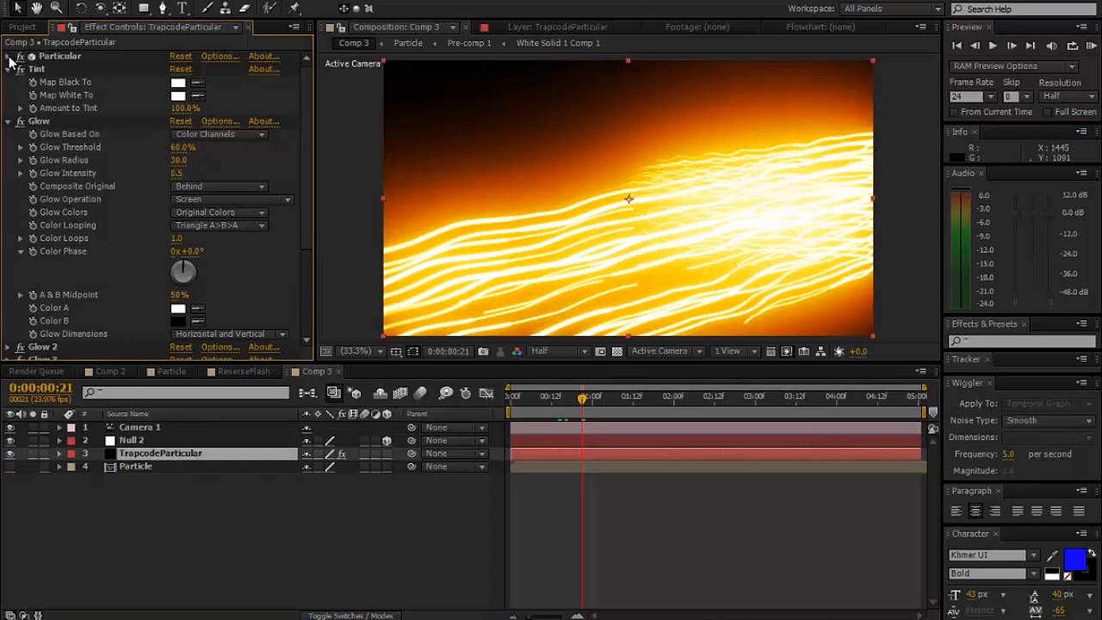
scroll(127, 216, down, 5)
scroll(127, 224, down, 15)
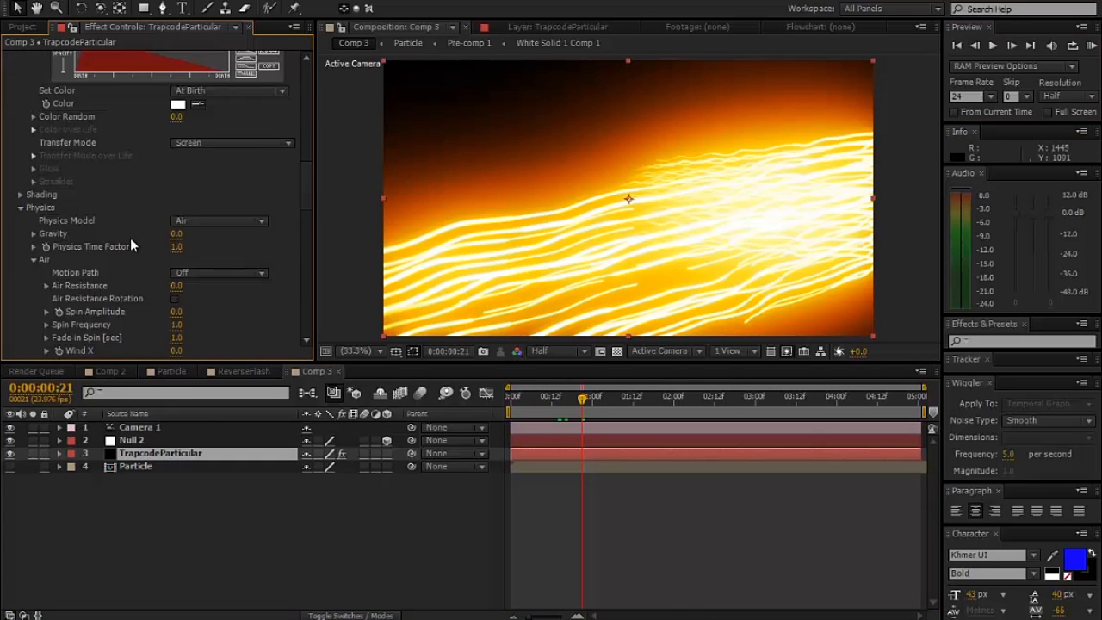
click(181, 245)
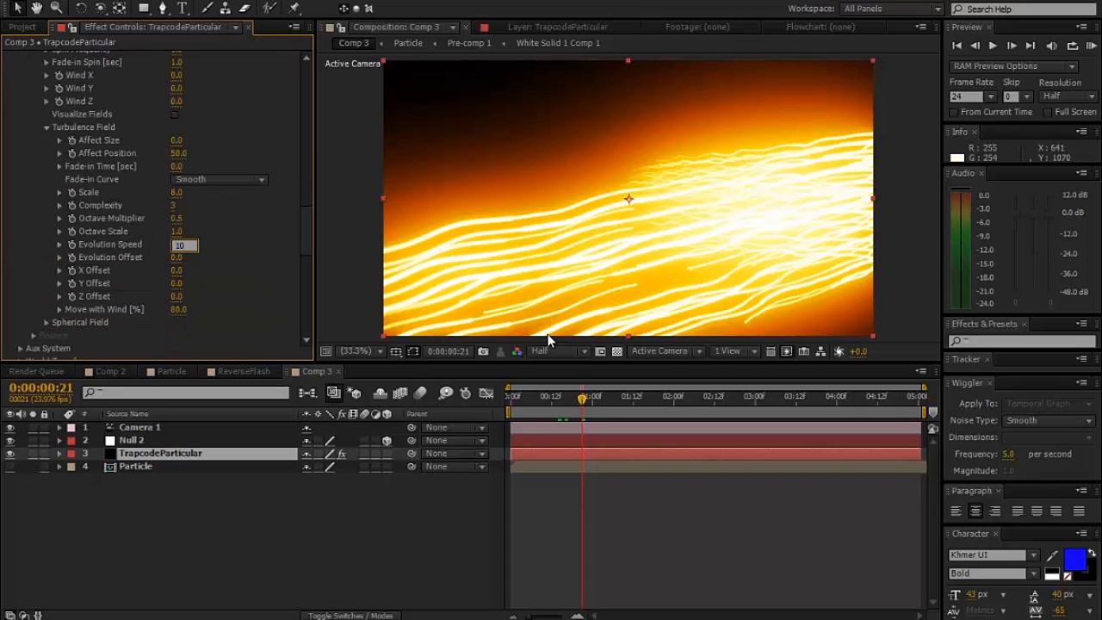
text(10000)
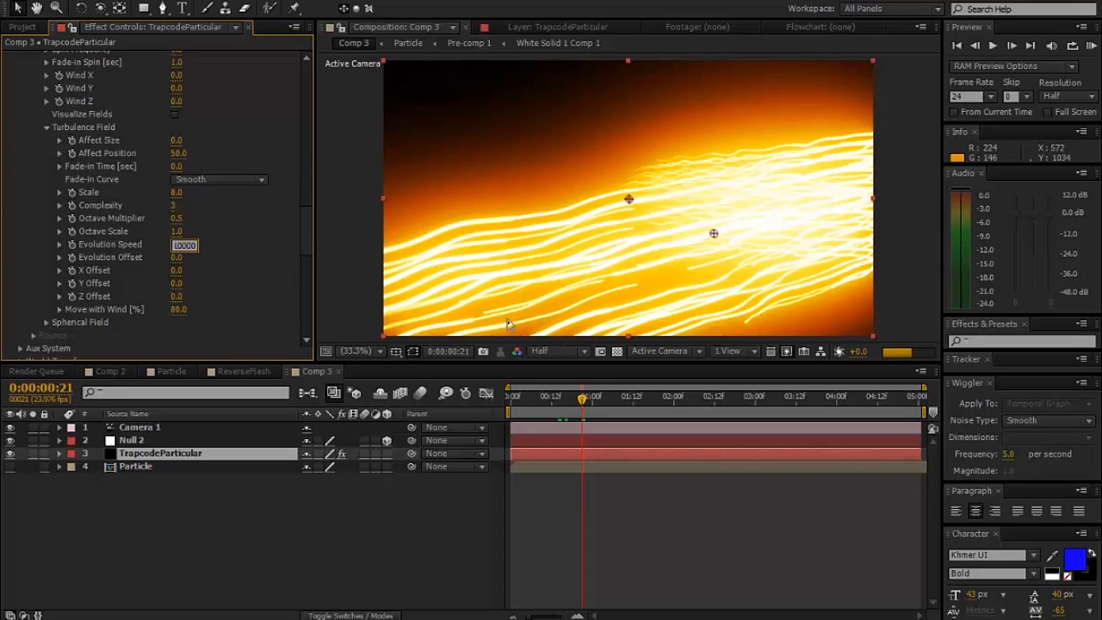
key(Return)
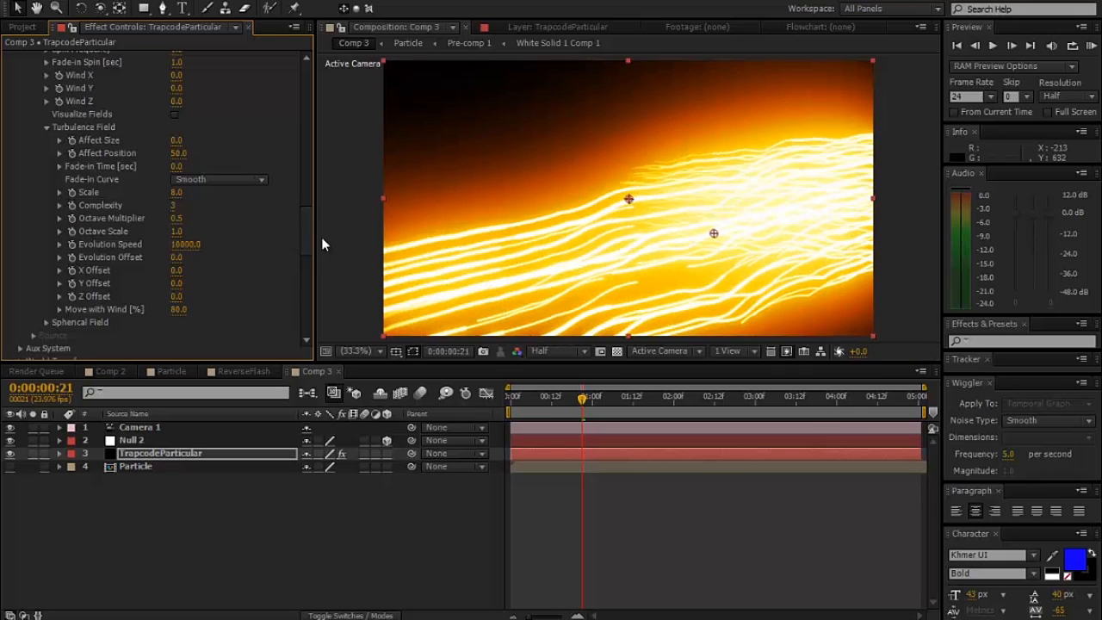
key(Page_Up)
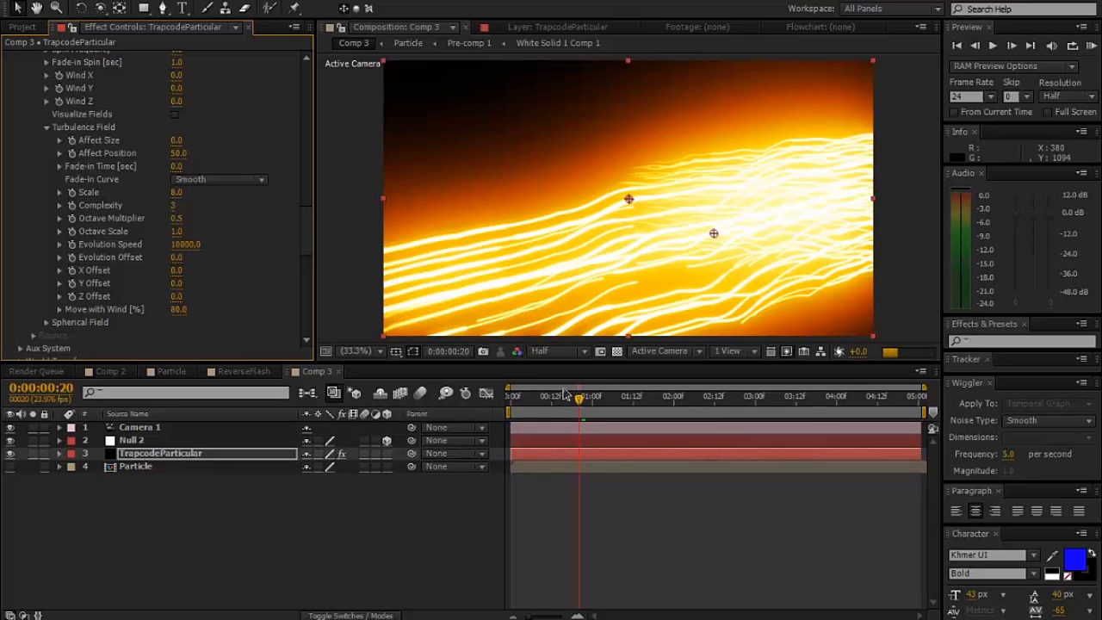
key(Page_Up)
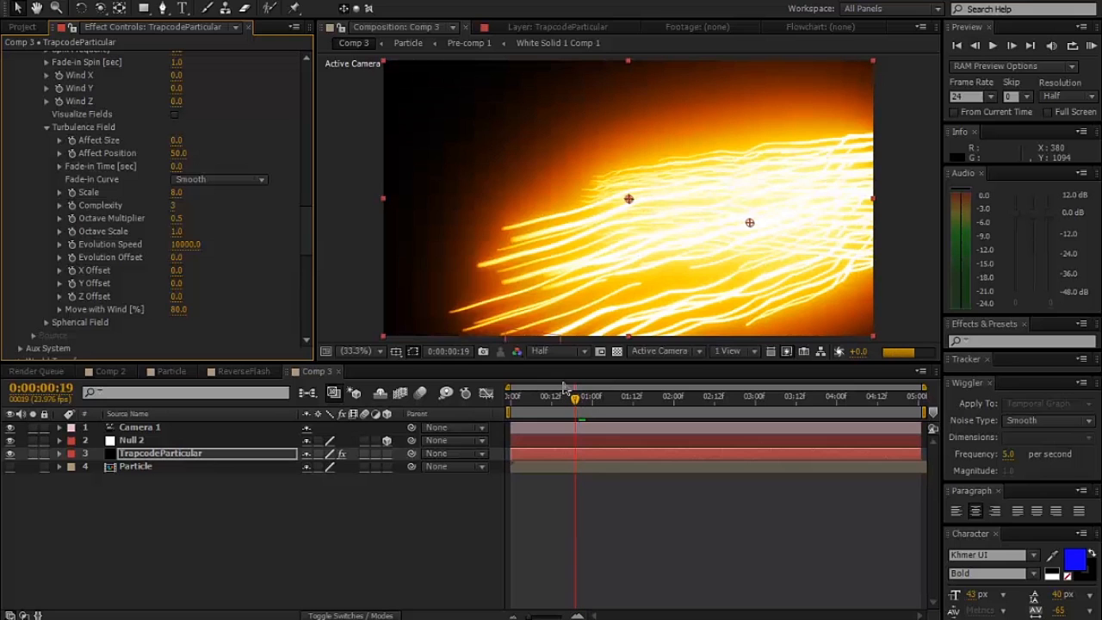
key(Page_Down)
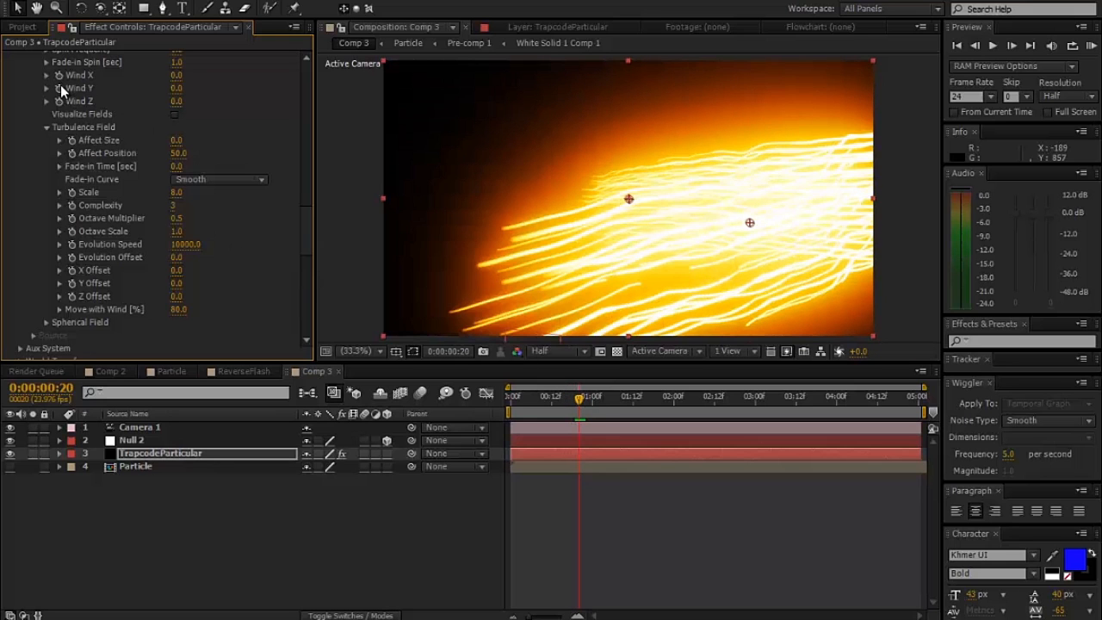
key(Page_Up)
key(Page_Up)
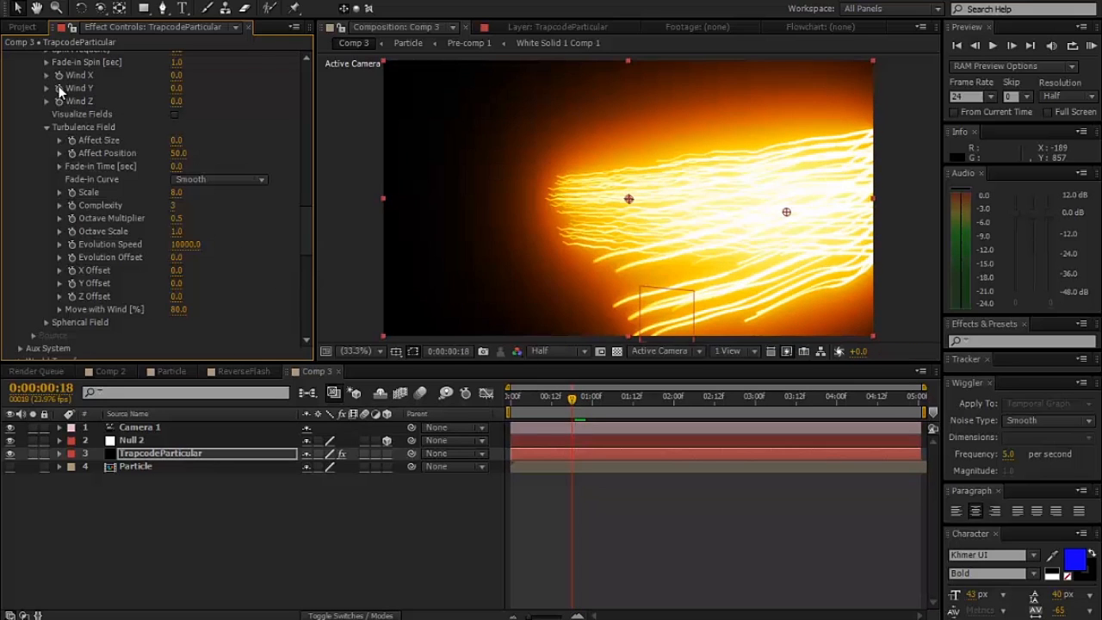
- Collapse the Particular, Tint and first Glow effects on the TrapcodeParticular layer
scroll(28, 63, up, 15)
scroll(25, 63, up, 3)
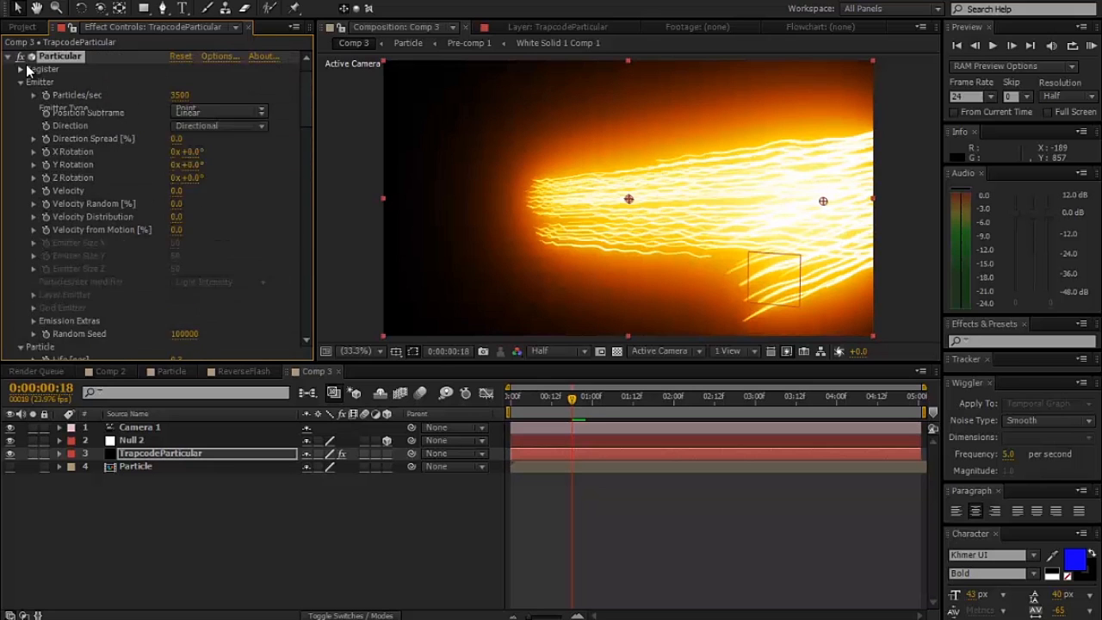
click(8, 57)
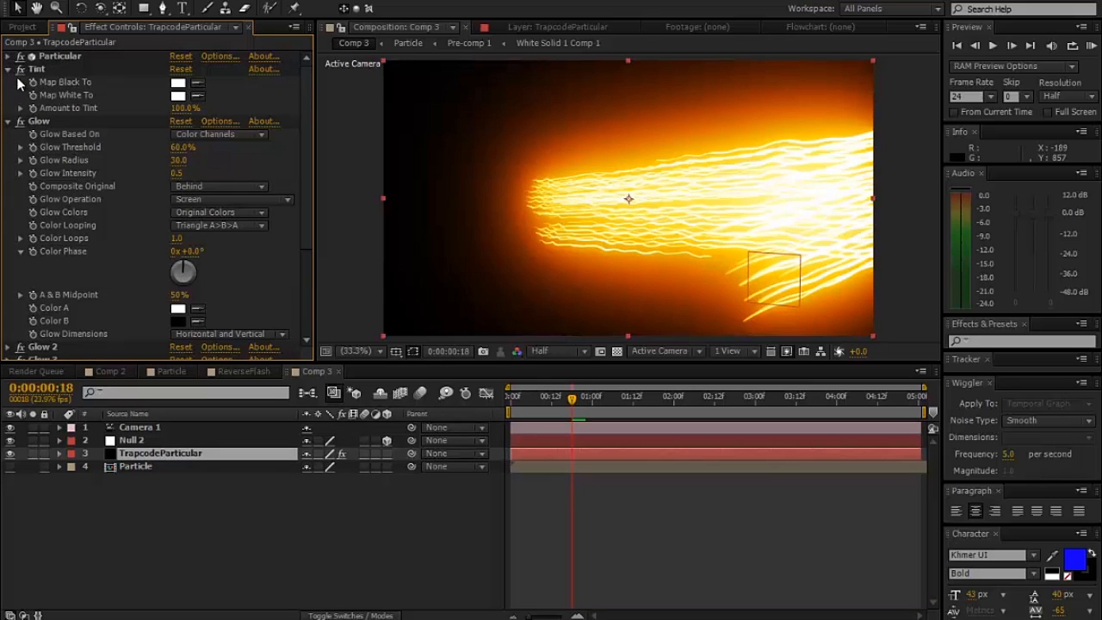
click(8, 68)
click(7, 82)
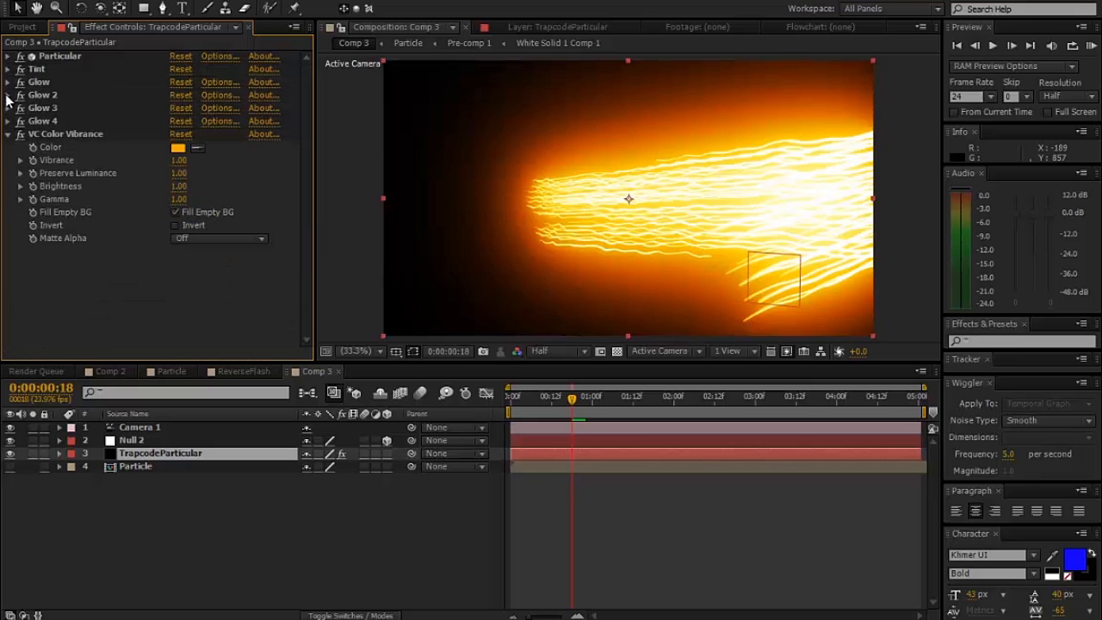
- Add the Turbulent Displace effect to the TrapcodeParticular layer and place it between Tint and the first Glow
right_click(21, 198)
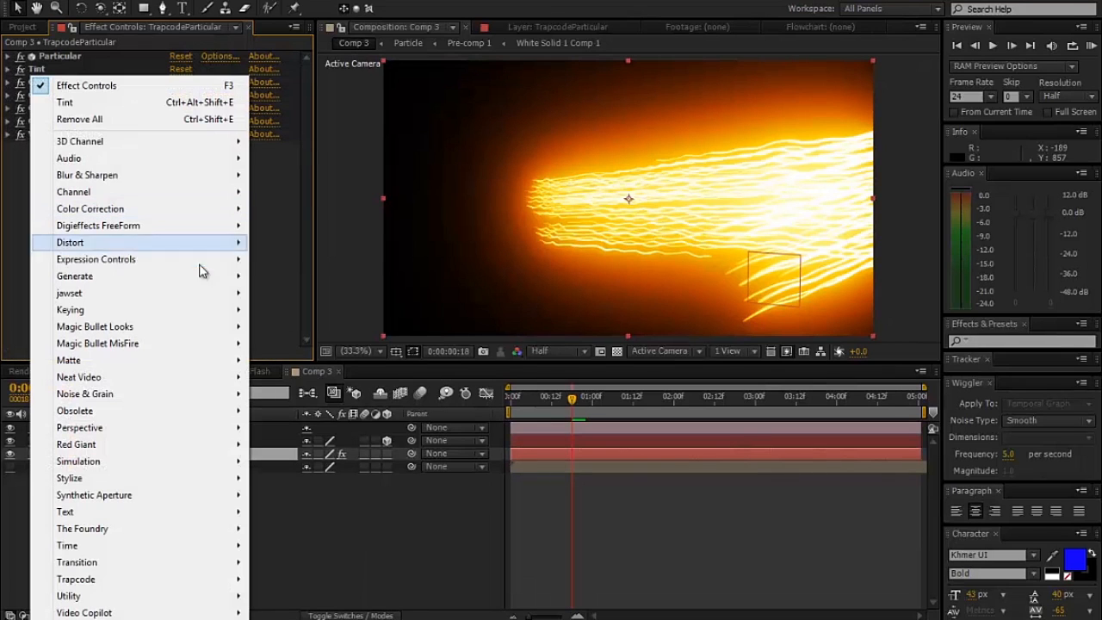
mouse_move(222, 244)
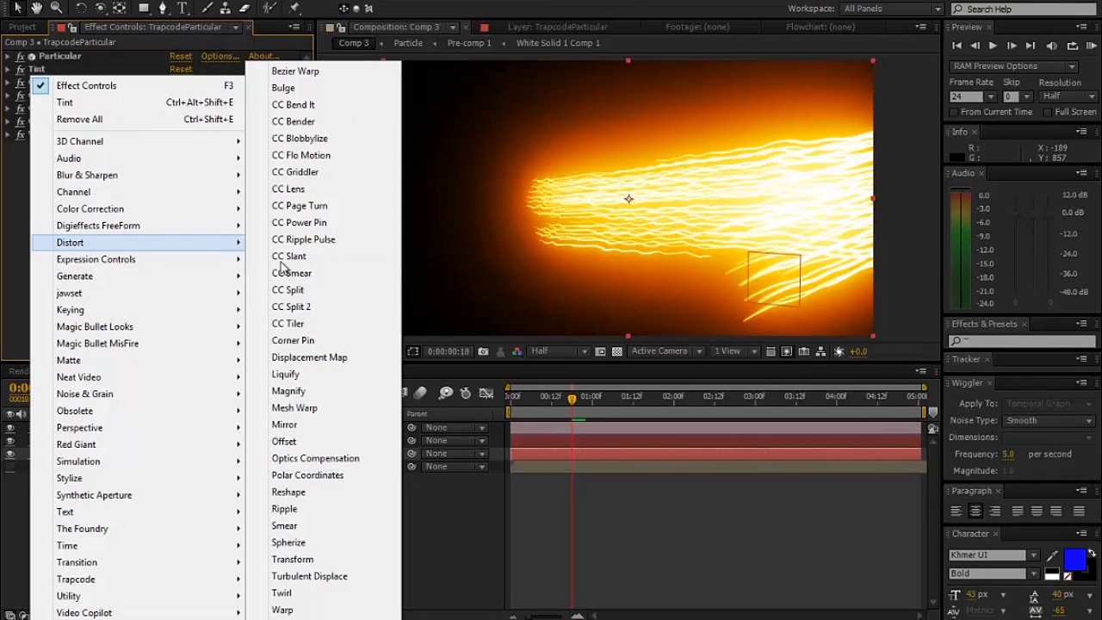
click(312, 576)
drag(62, 149, 67, 81)
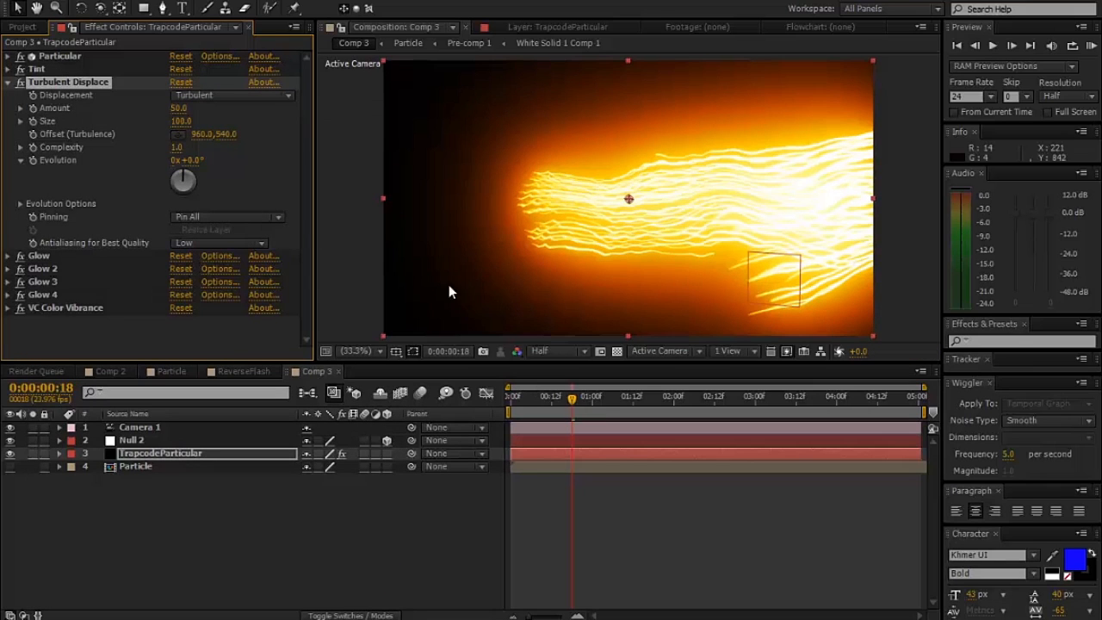
- Set Turbulent Displace's Size to 5 and inspect the finer jitter in the streaks up close
click(181, 120)
text(5)
key(Return)
key(slash)
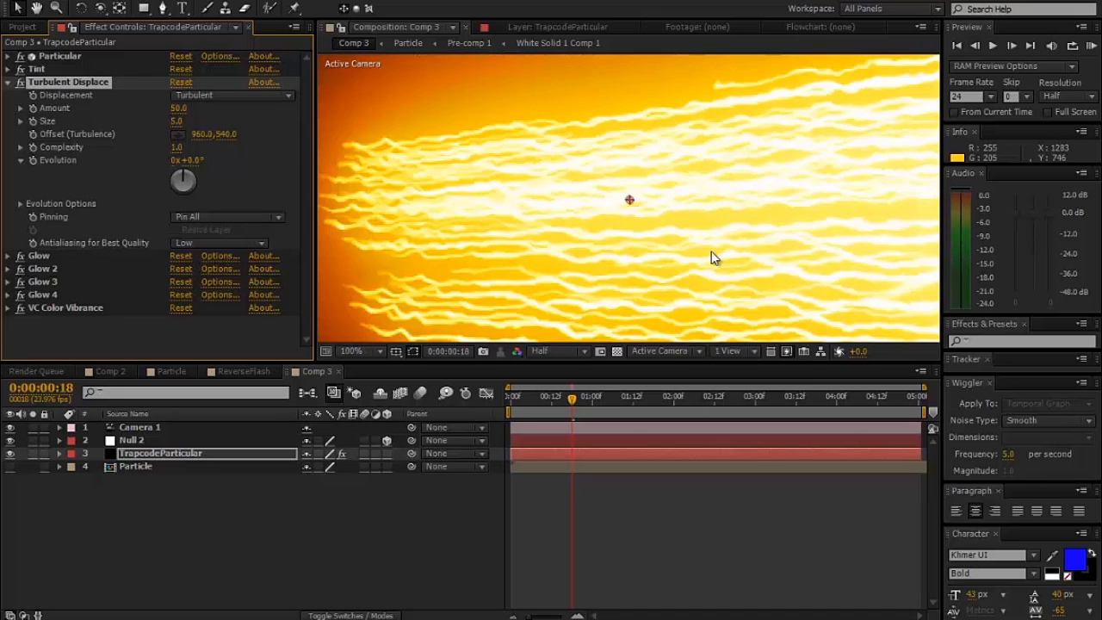
key(comma)
key(comma)
key(period)
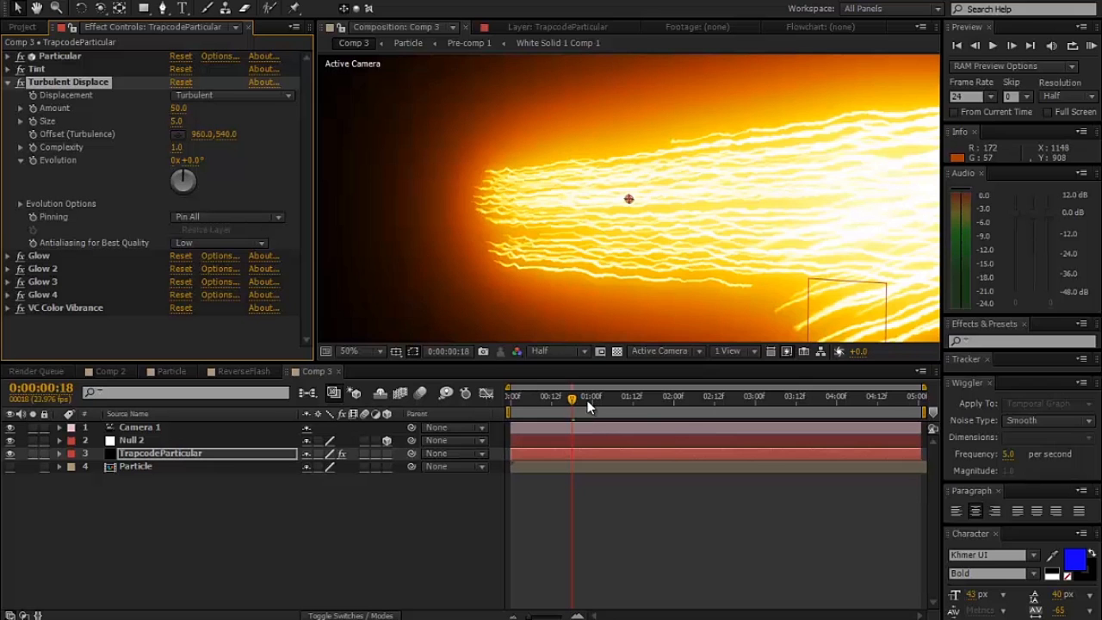
- Set Turbulent Displace's Complexity to 3 while examining the streaks at 0:00:00:23
scroll(595, 293, down, 2)
scroll(595, 293, up, 2)
drag(596, 294, 612, 250)
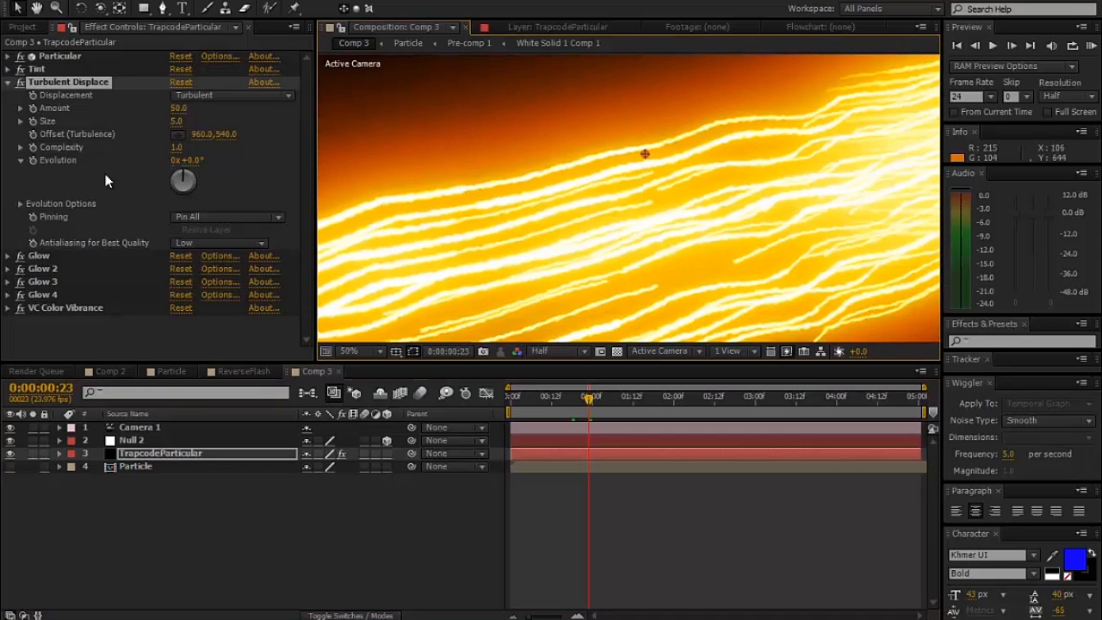
click(178, 147)
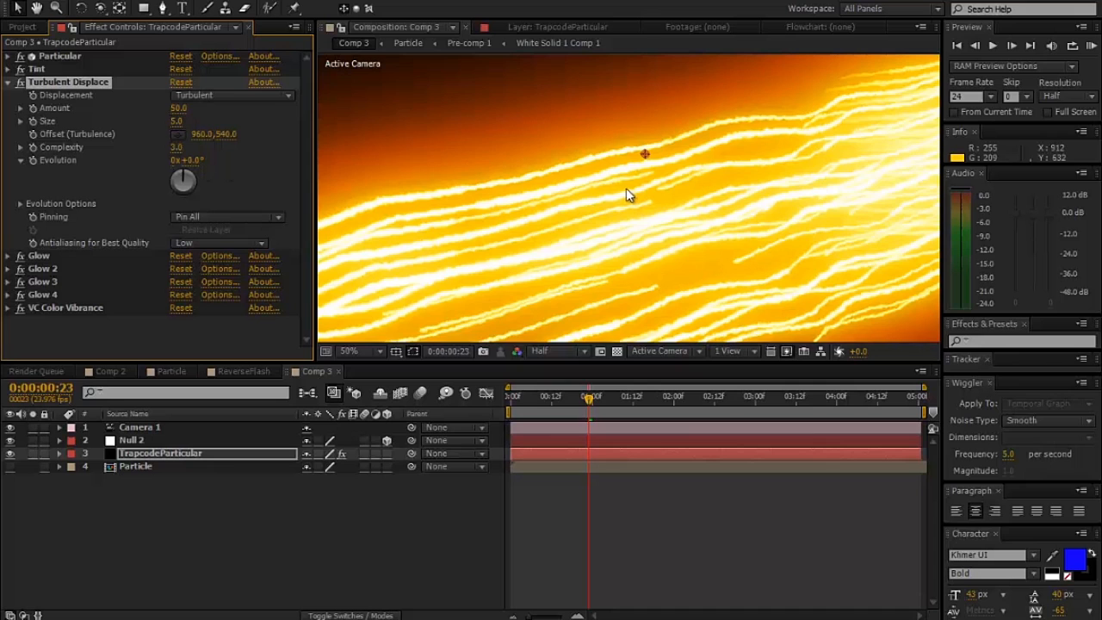
scroll(627, 191, up, 2)
scroll(628, 191, down, 4)
scroll(631, 195, up, 2)
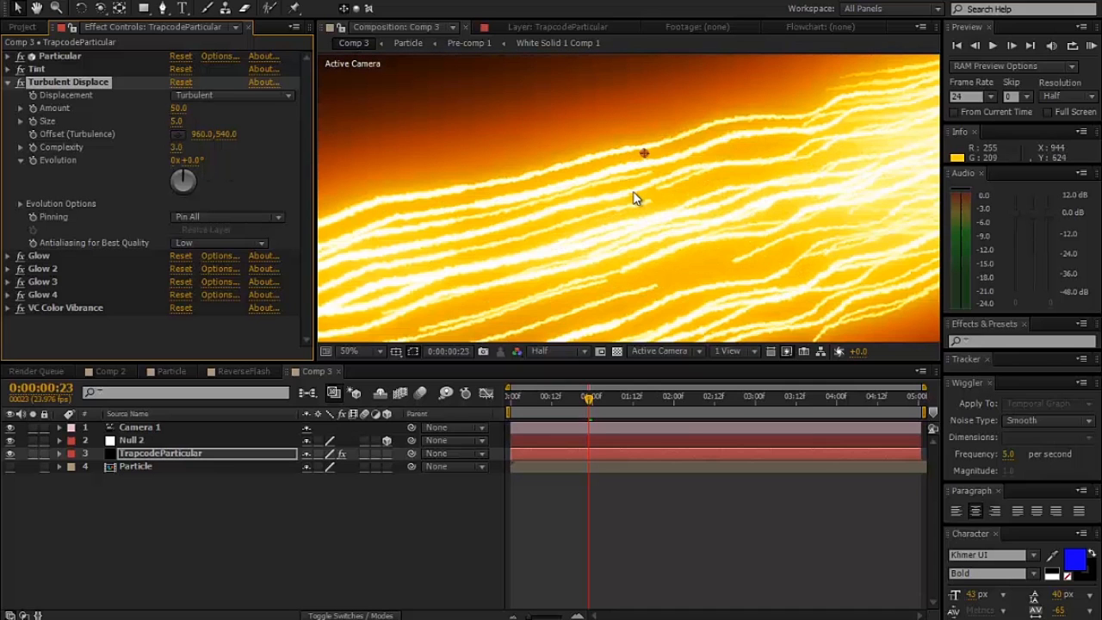
scroll(699, 216, down, 2)
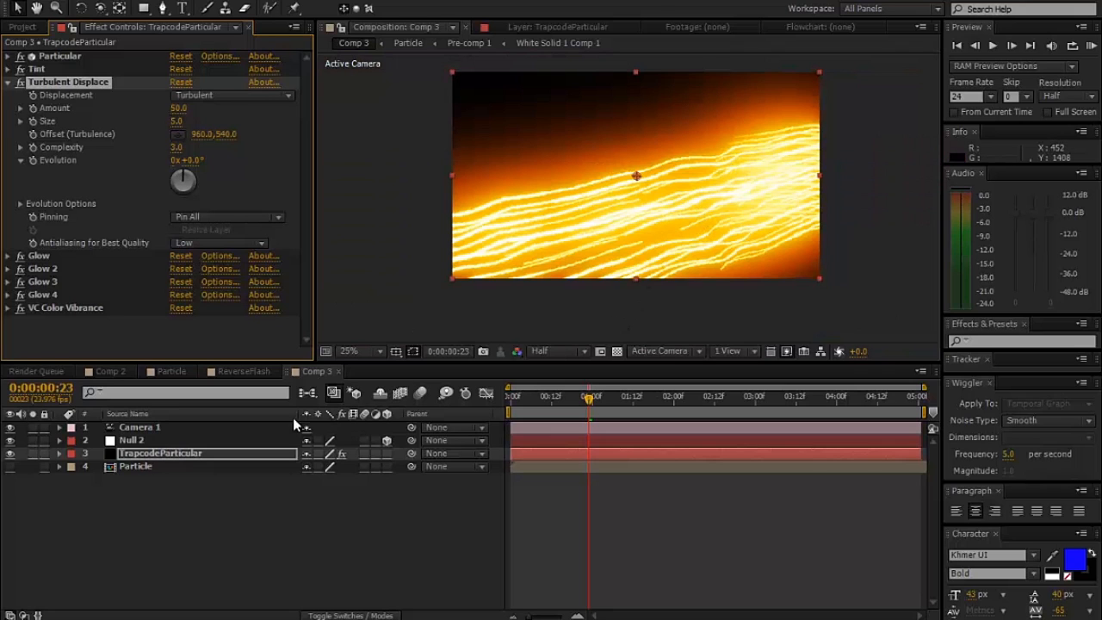
- Try orbiting Camera 1 to inspect the streaks from another angle
click(149, 428)
click(99, 9)
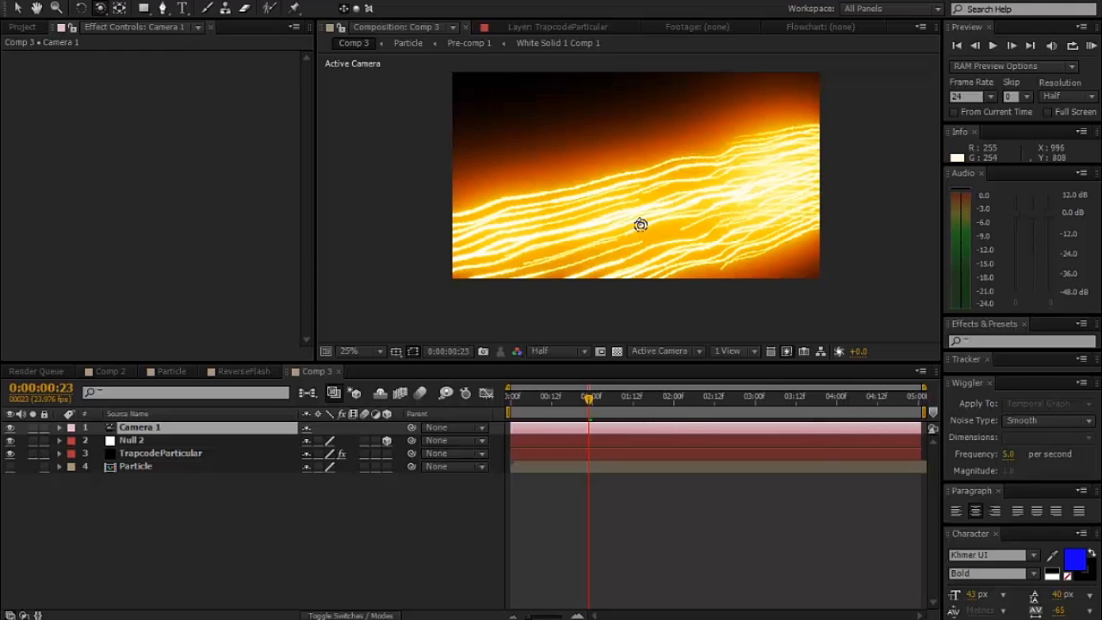
mouse_move(638, 225)
mouse_down()
mouse_move(662, 217)
mouse_move(637, 221)
mouse_move(638, 241)
mouse_up()
scroll(770, 250, up, 2)
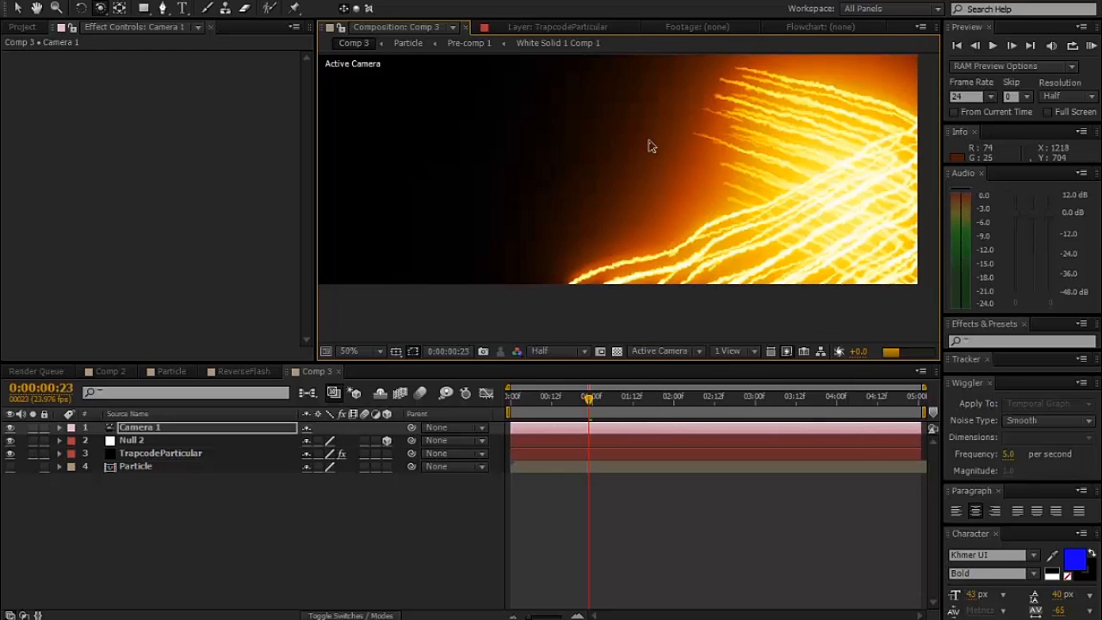
- Compress all of Null 2's Position keyframes proportionally so that the last one falls at 0:00:00:13
click(352, 354)
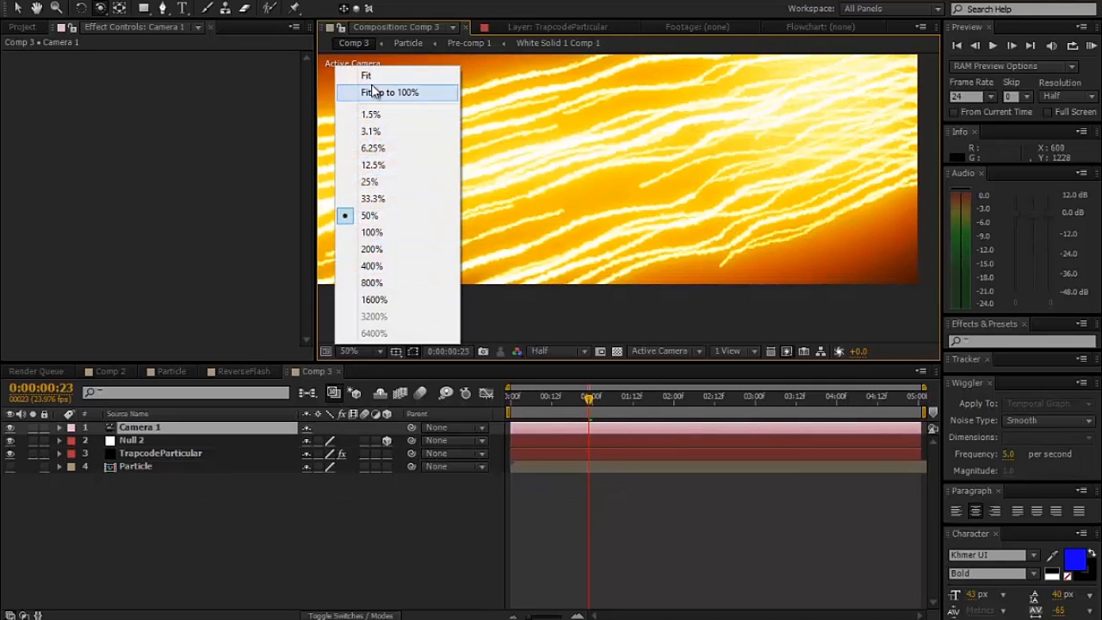
click(389, 92)
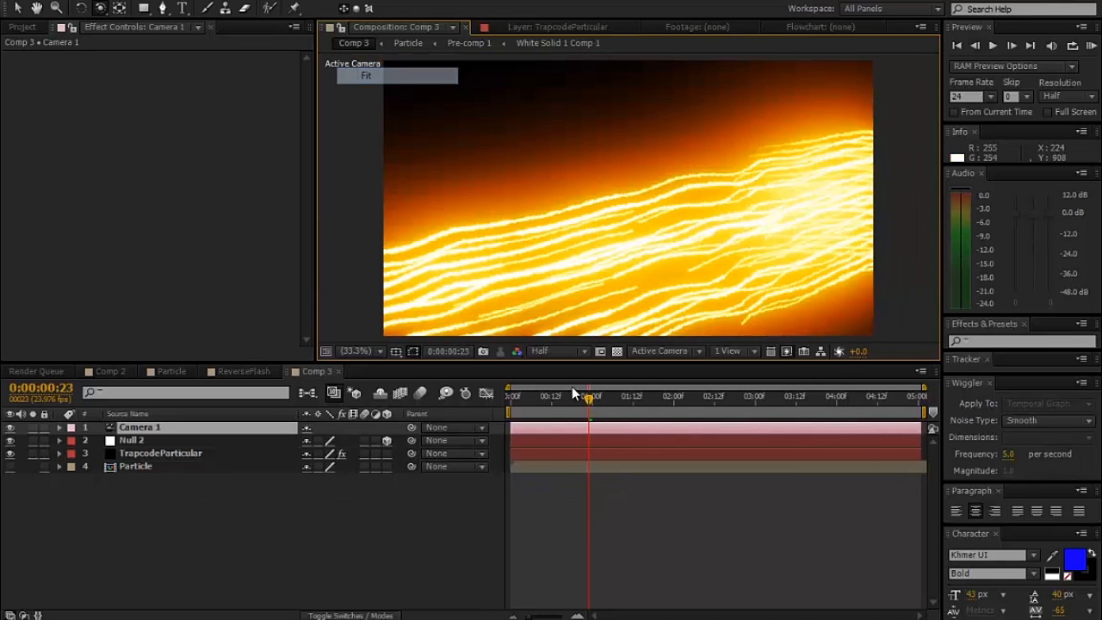
click(60, 440)
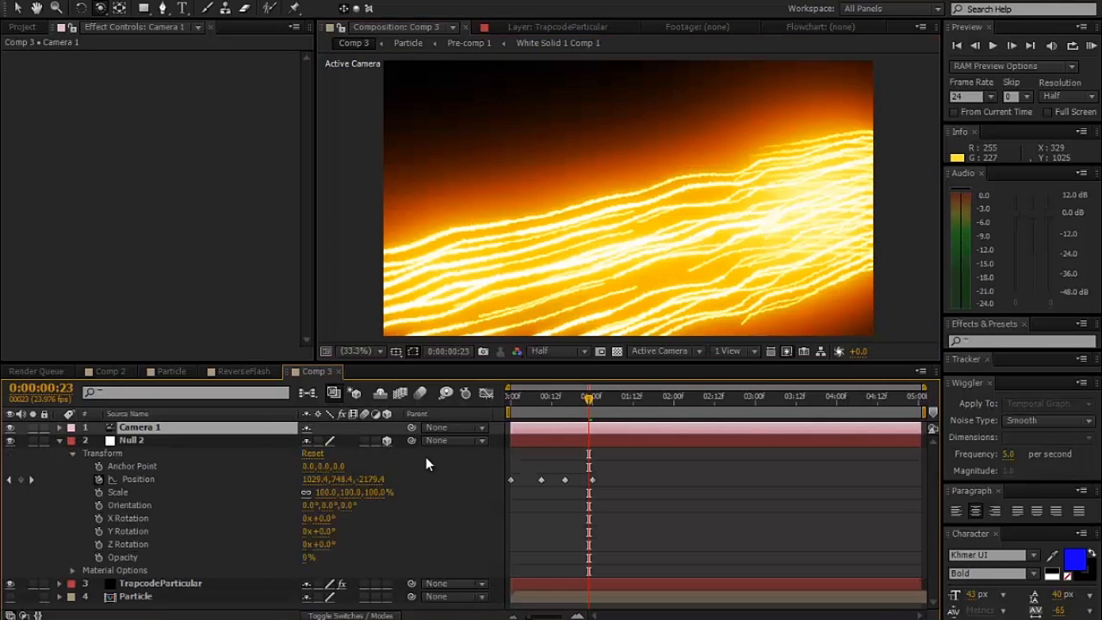
click(599, 481)
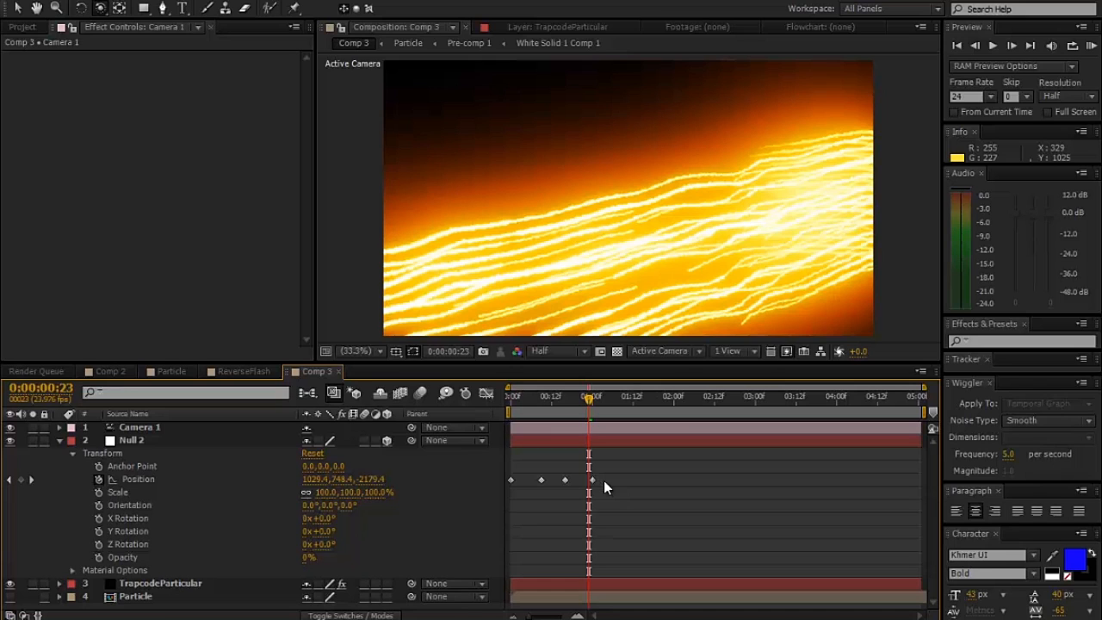
click(135, 479)
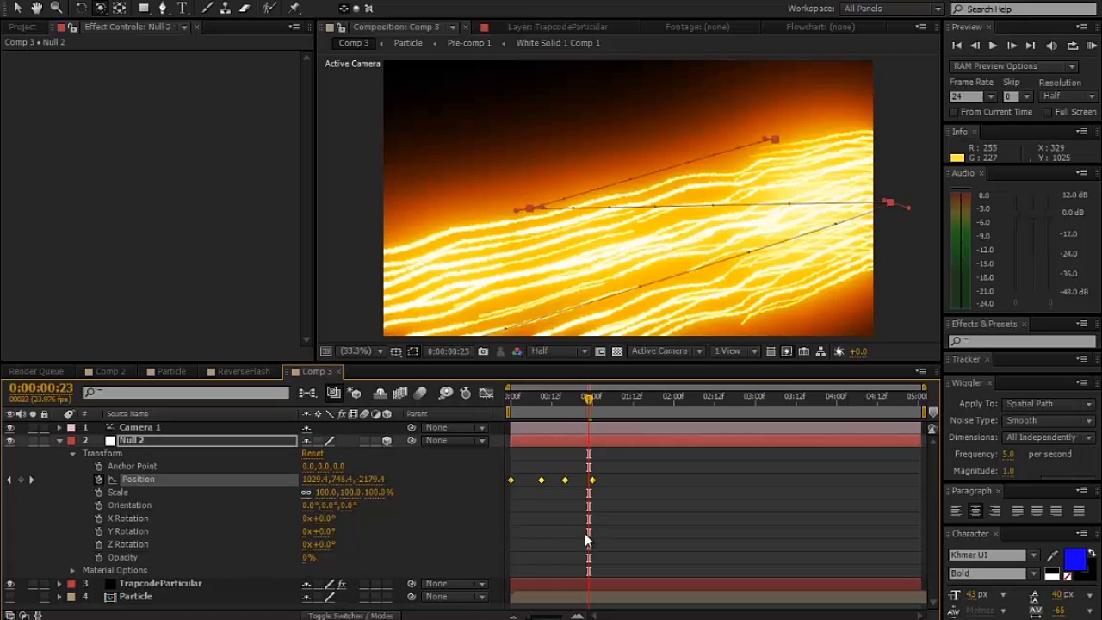
mouse_move(592, 481)
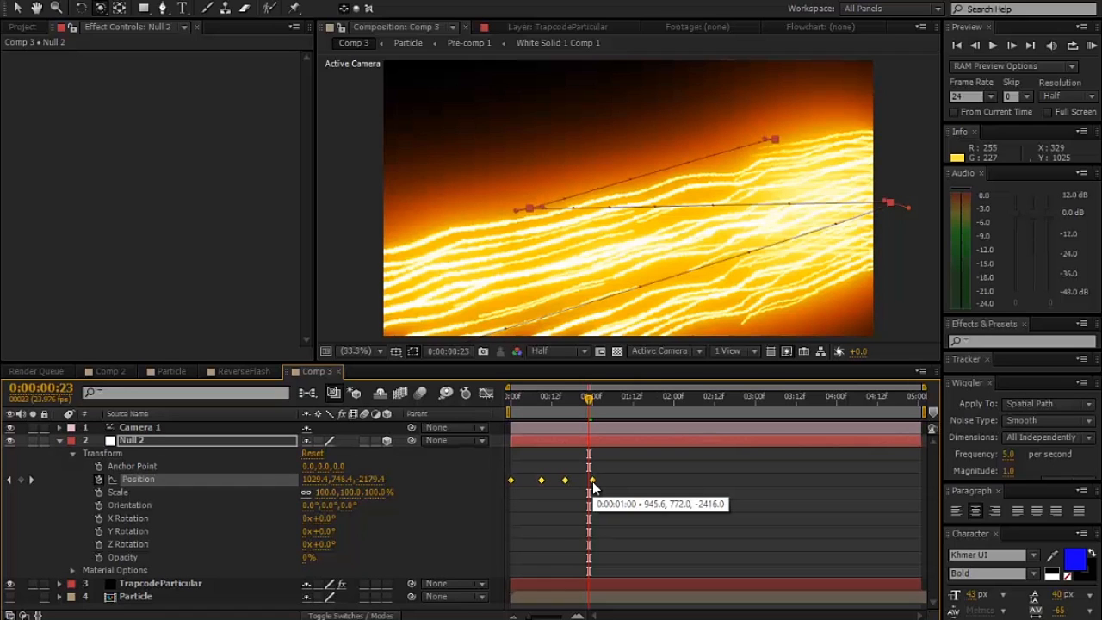
drag(592, 480, 569, 482)
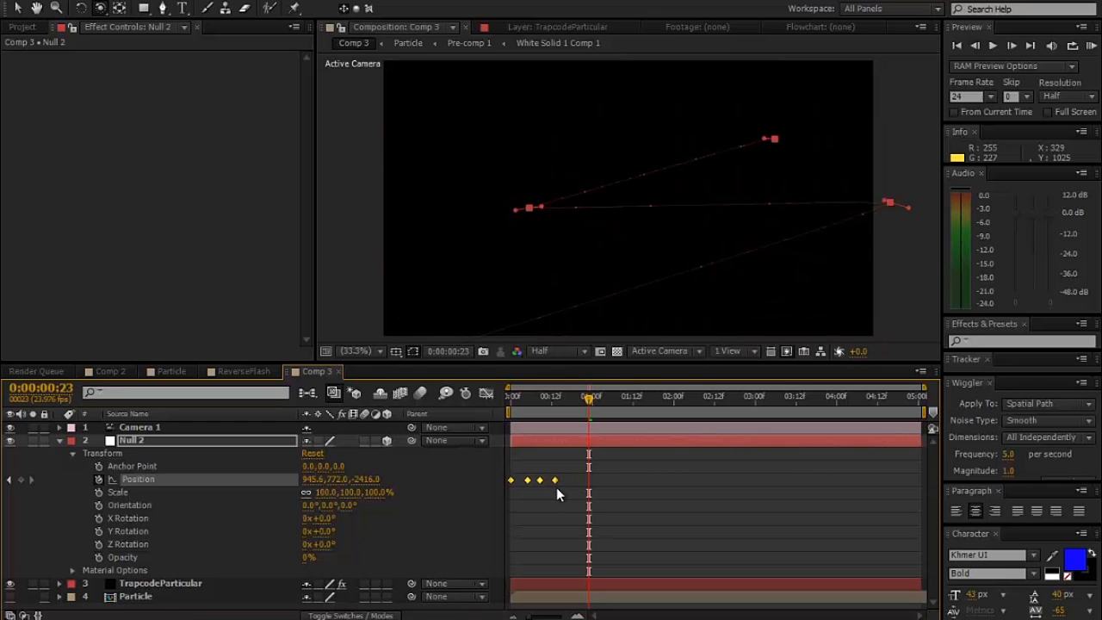
- Check the retimed streaks at 0:00:00:12, 0:00:00:06 and 0:00:00:11
click(552, 400)
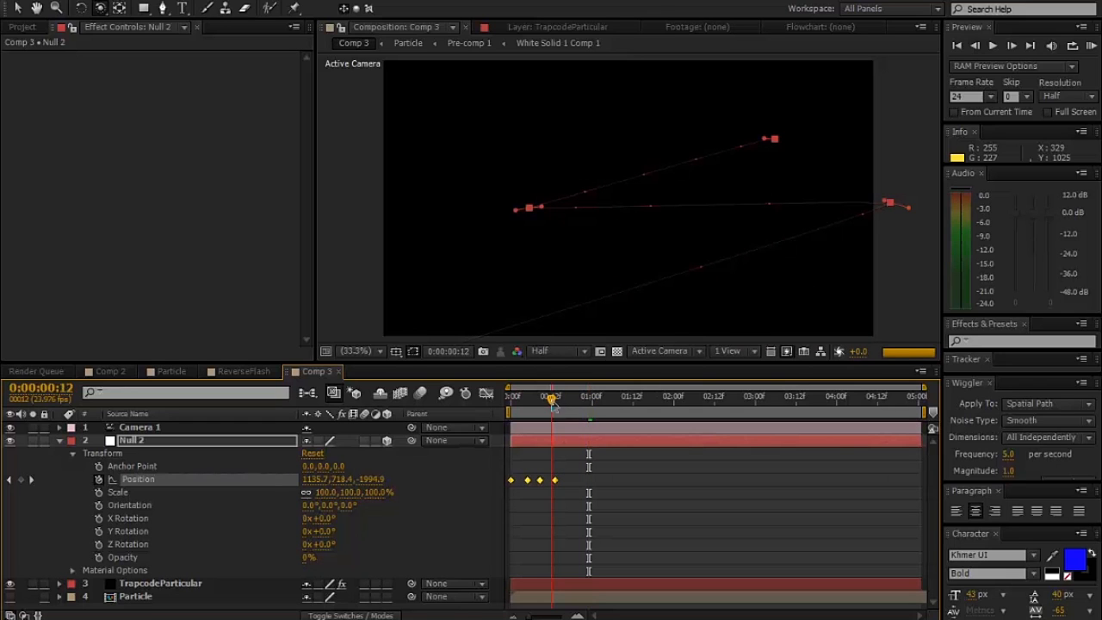
scroll(731, 287, up, 1)
scroll(731, 289, down, 2)
scroll(731, 289, up, 2)
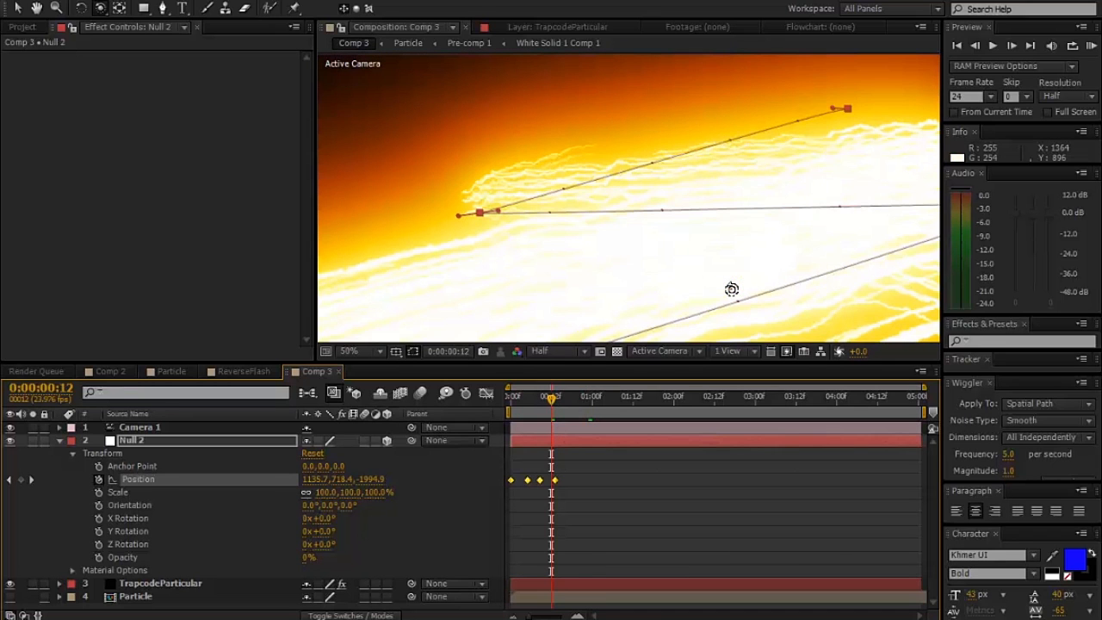
click(533, 400)
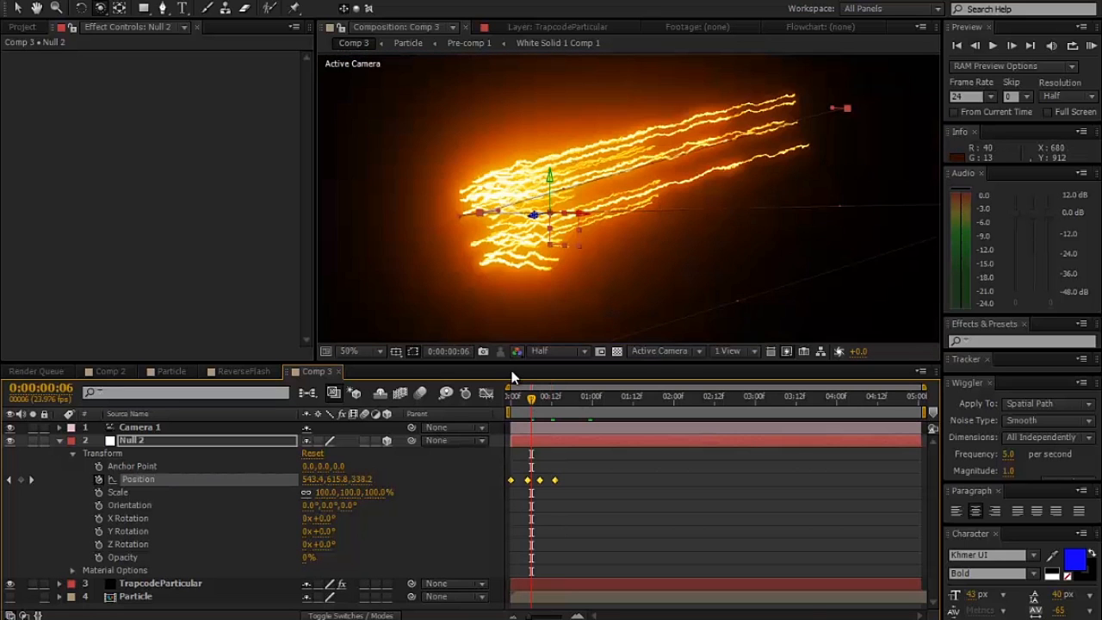
click(548, 401)
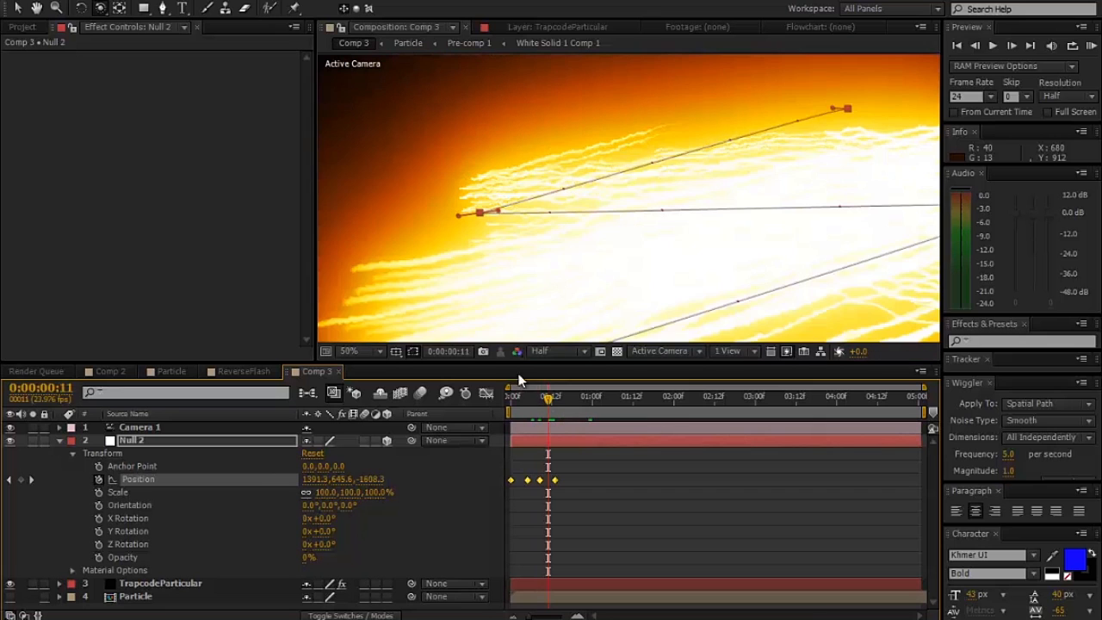
- Play a RAM preview of Comp 3 with the whole frame in view and move the current time to 0:00:00:13
click(361, 354)
click(370, 197)
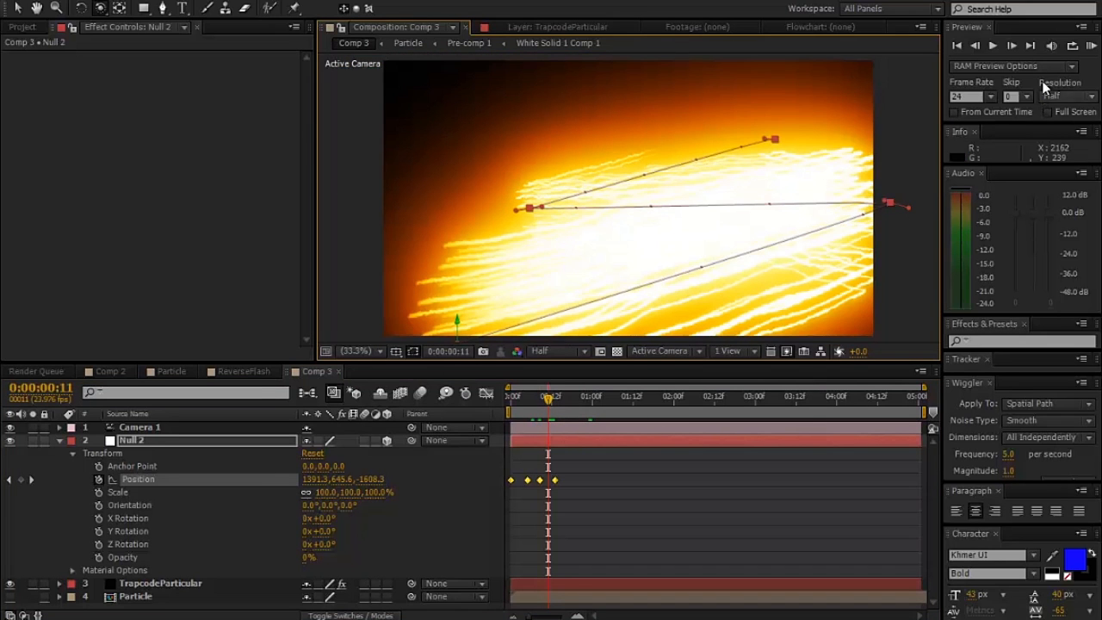
click(1091, 47)
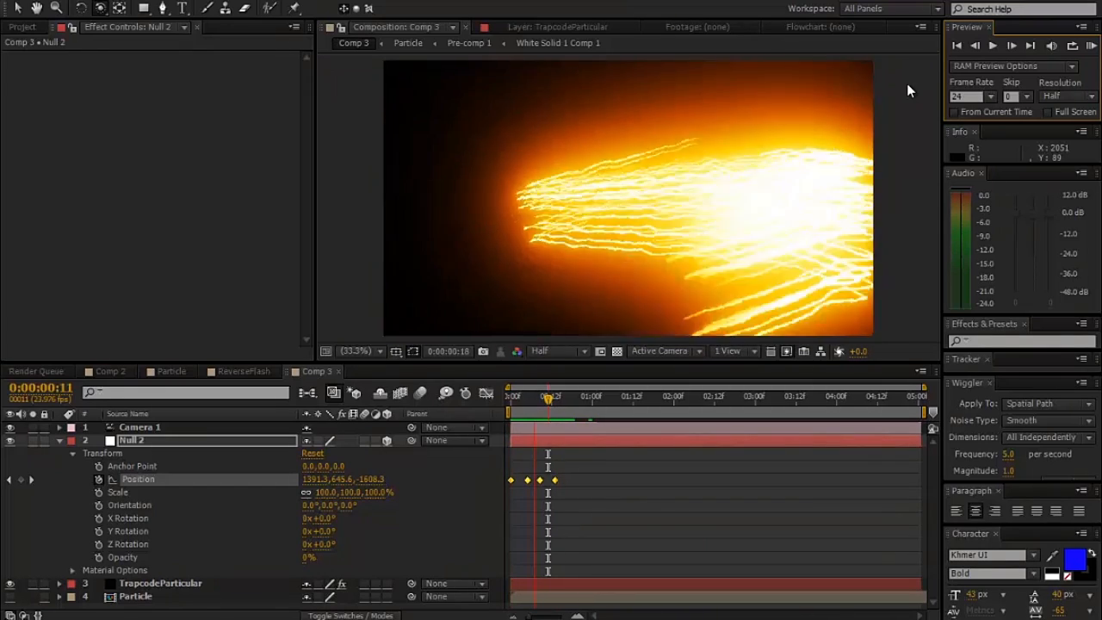
key(space)
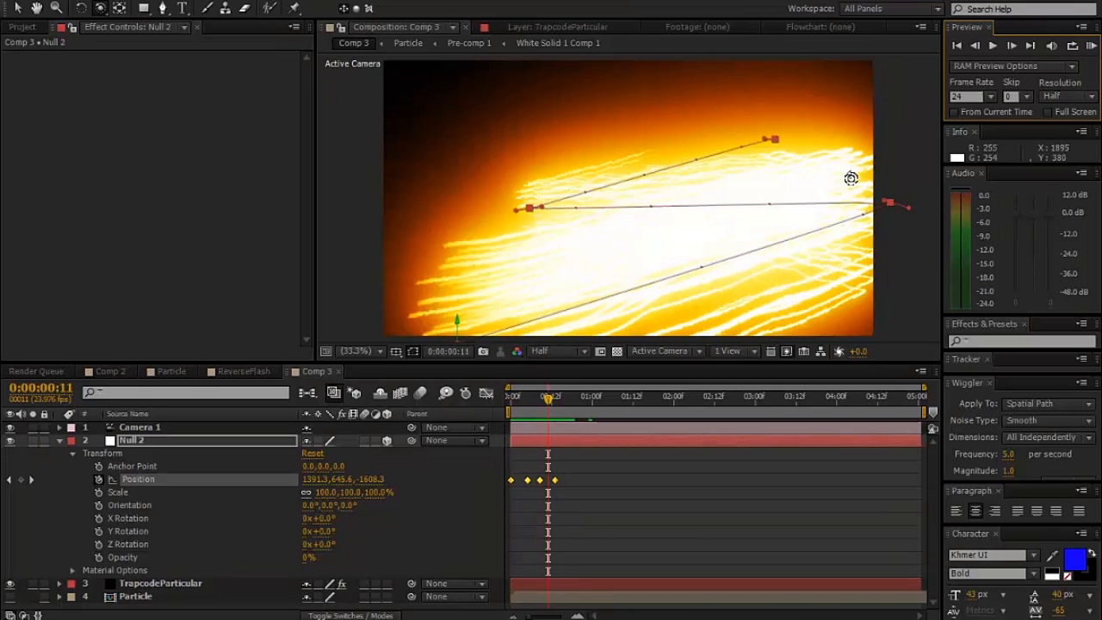
drag(508, 406, 556, 407)
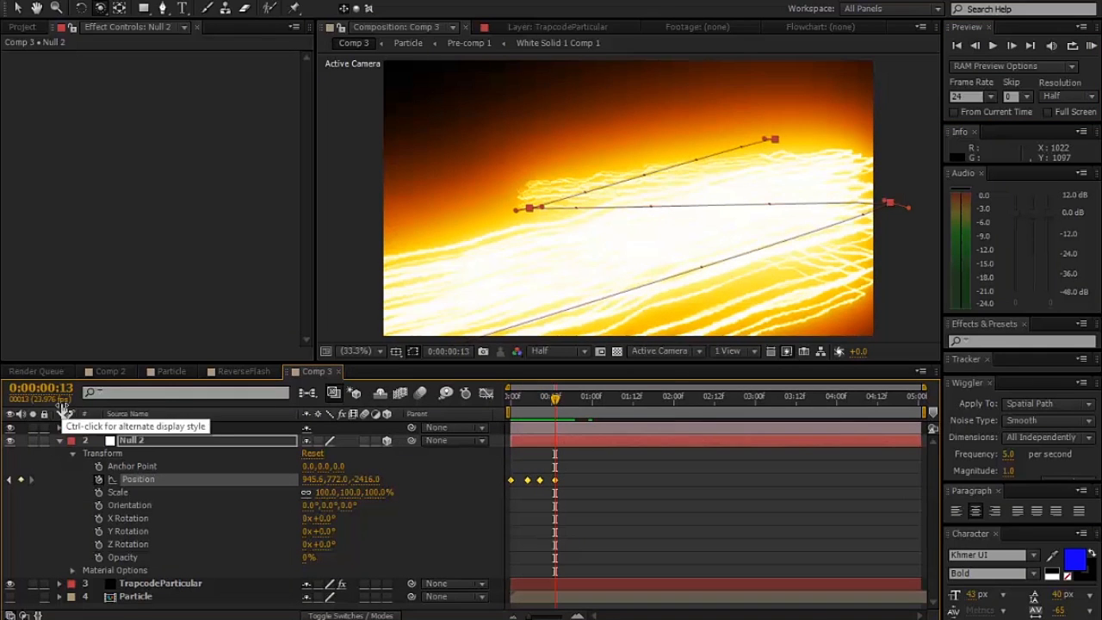
- Open the Particle composition and review its dot animation along the timeline
click(109, 371)
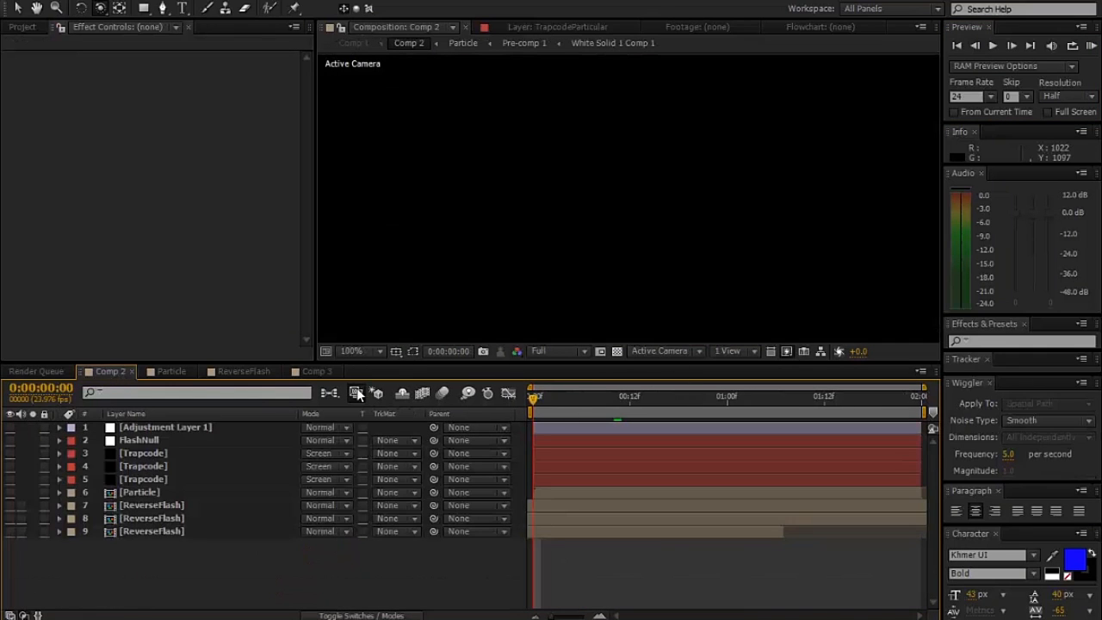
click(173, 372)
drag(582, 408, 640, 396)
key(space)
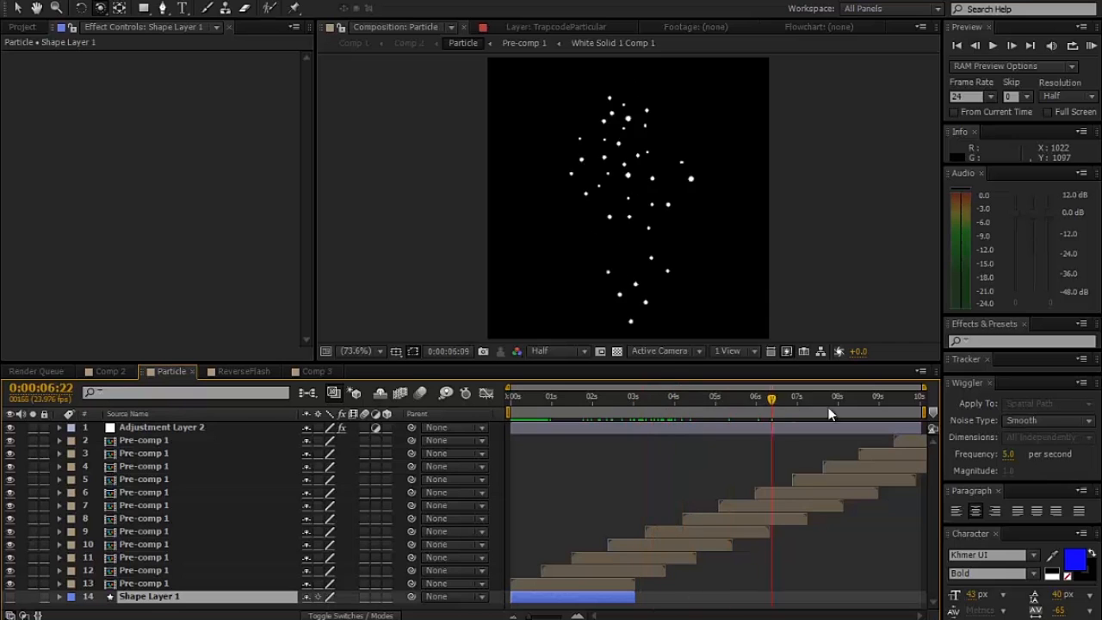
drag(729, 418, 550, 430)
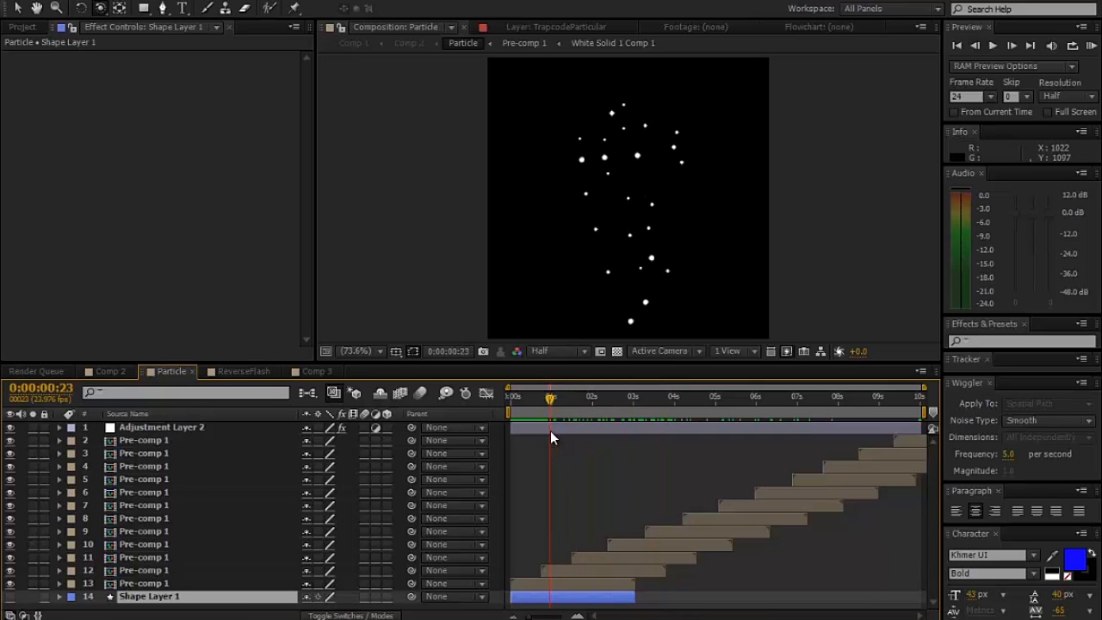
- Return to Comp 3 and examine the detail and density of the streaks at 0:00:00:05 and 0:00:00:13
click(306, 371)
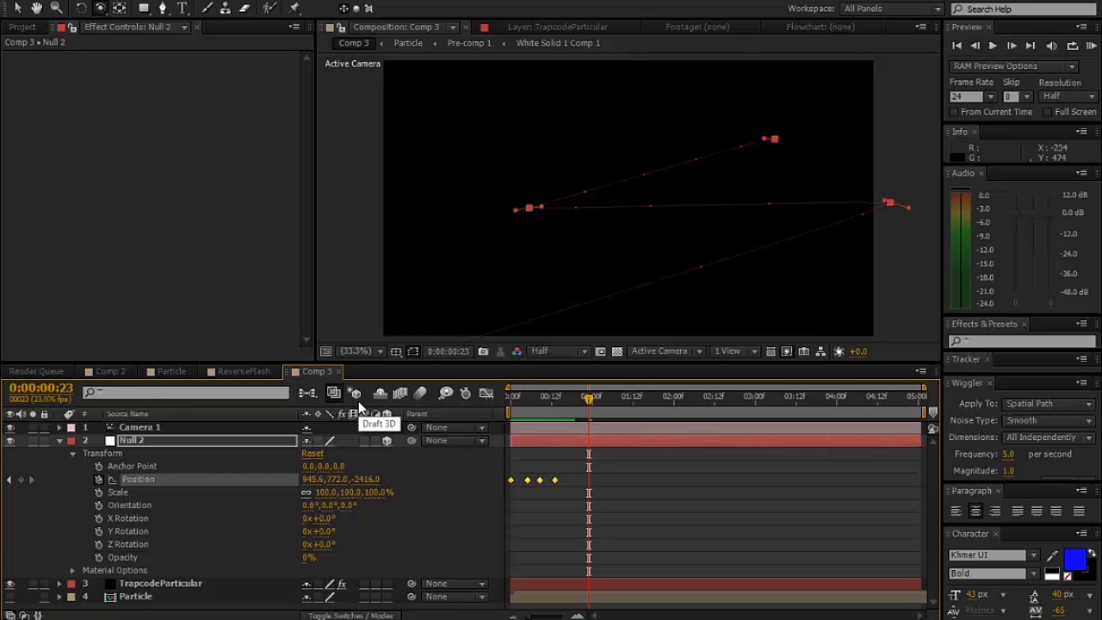
mouse_move(581, 407)
mouse_down()
mouse_move(526, 401)
mouse_move(517, 411)
mouse_move(539, 414)
mouse_move(516, 419)
mouse_move(529, 421)
mouse_up()
scroll(634, 249, up, 3)
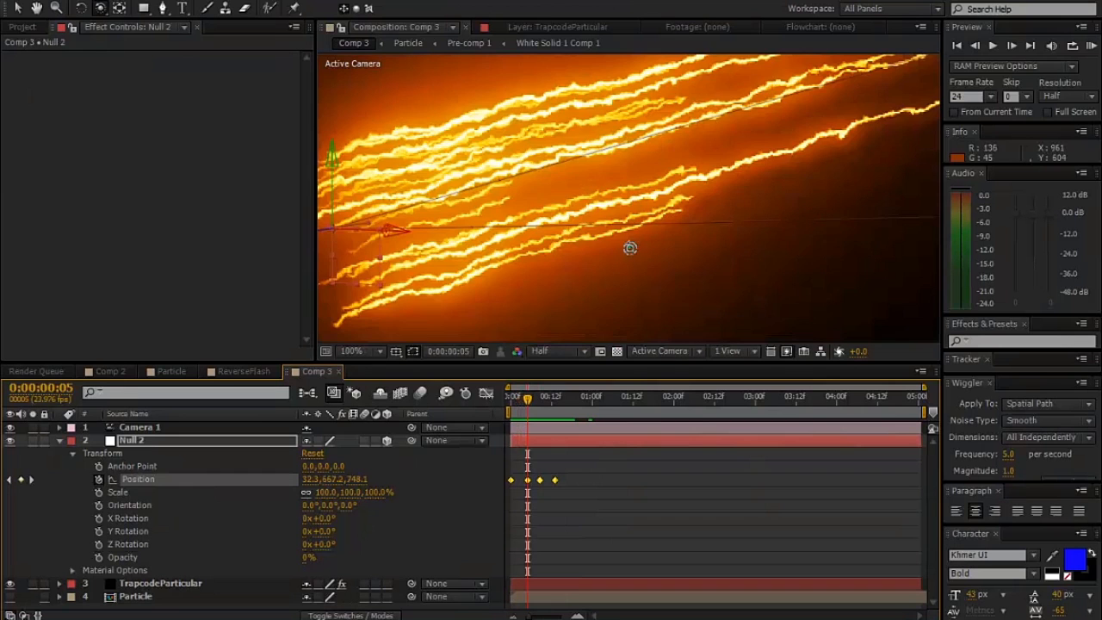
scroll(541, 184, down, 2)
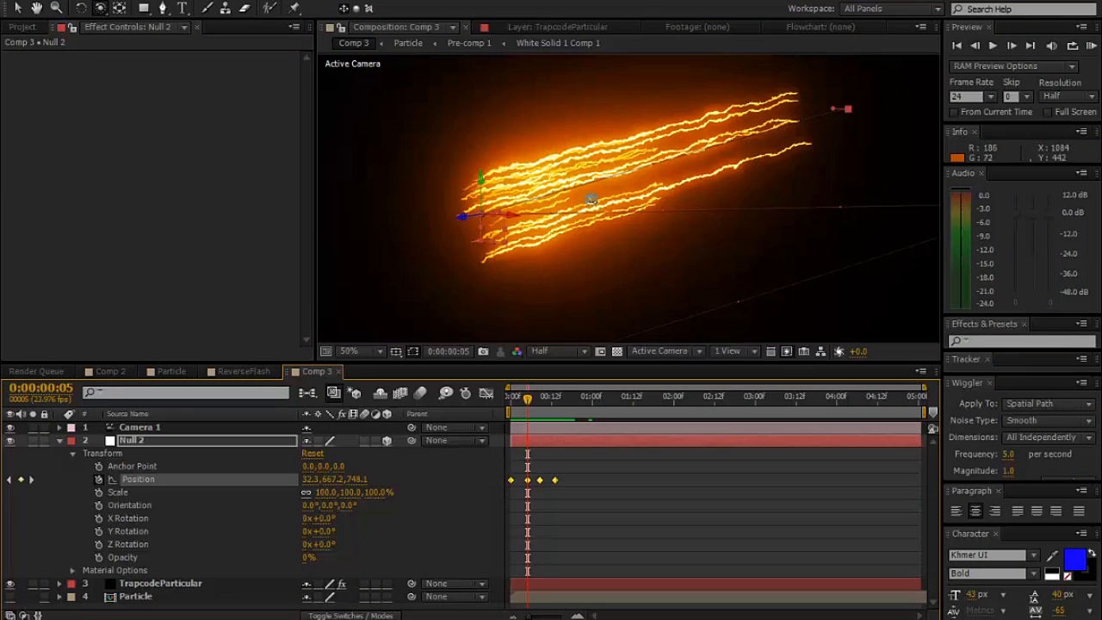
scroll(819, 142, up, 3)
scroll(654, 258, down, 1)
scroll(656, 249, down, 1)
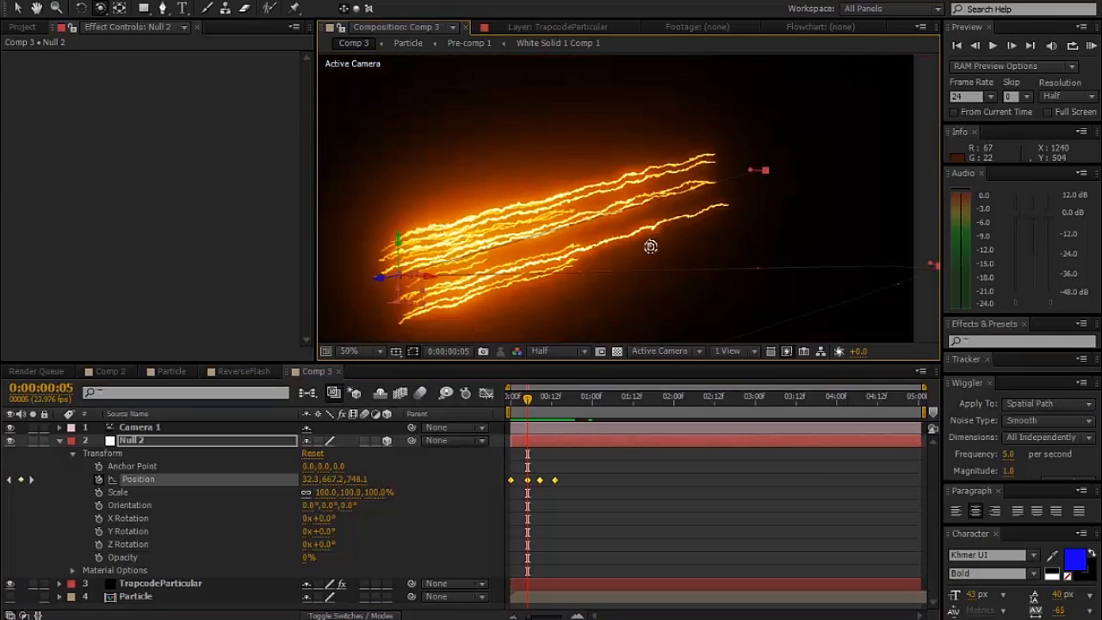
drag(653, 245, 698, 198)
scroll(699, 198, up, 1)
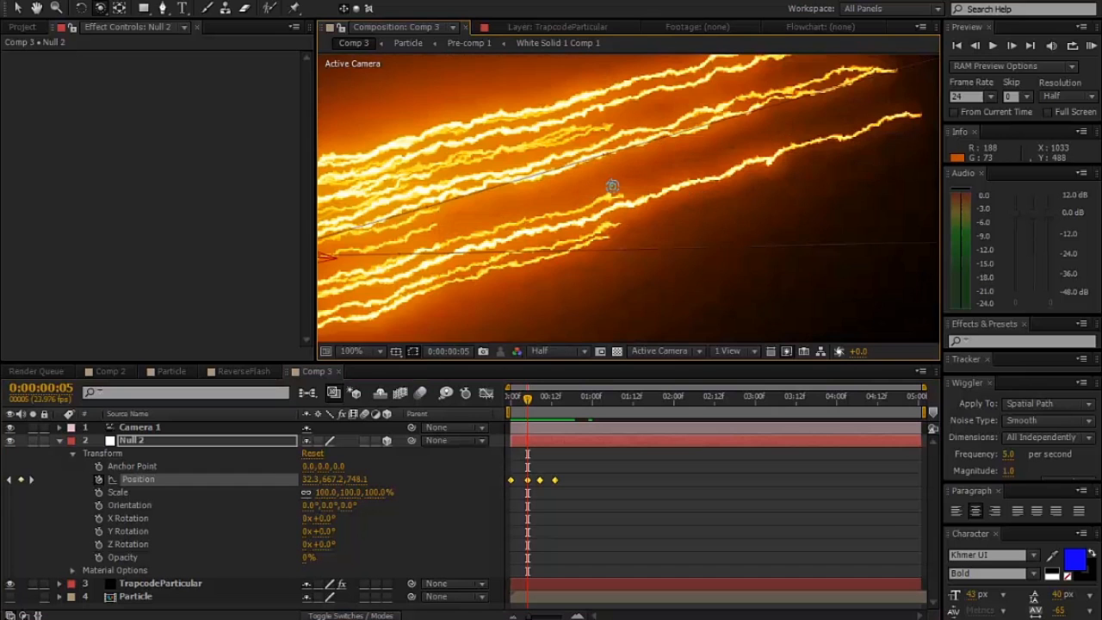
scroll(612, 189, down, 1)
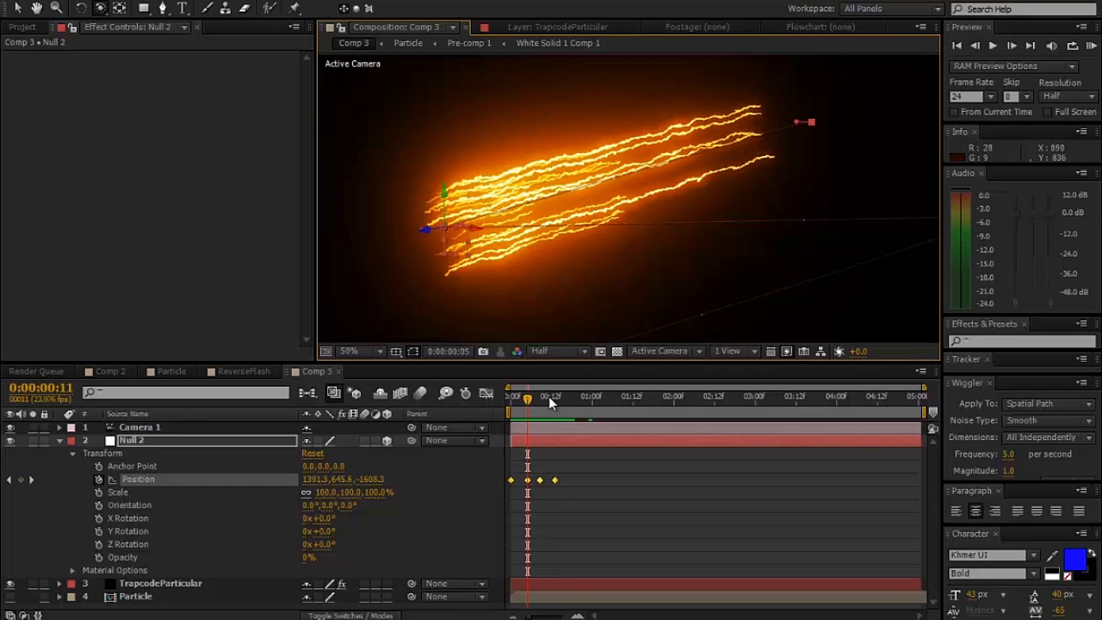
drag(548, 396, 555, 396)
scroll(587, 269, down, 2)
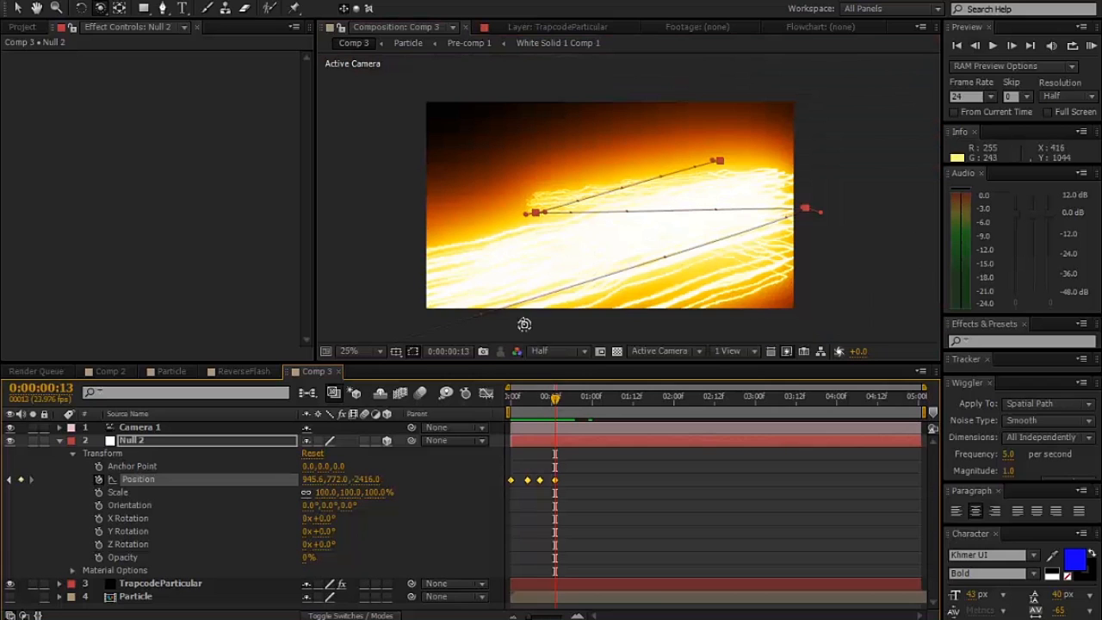